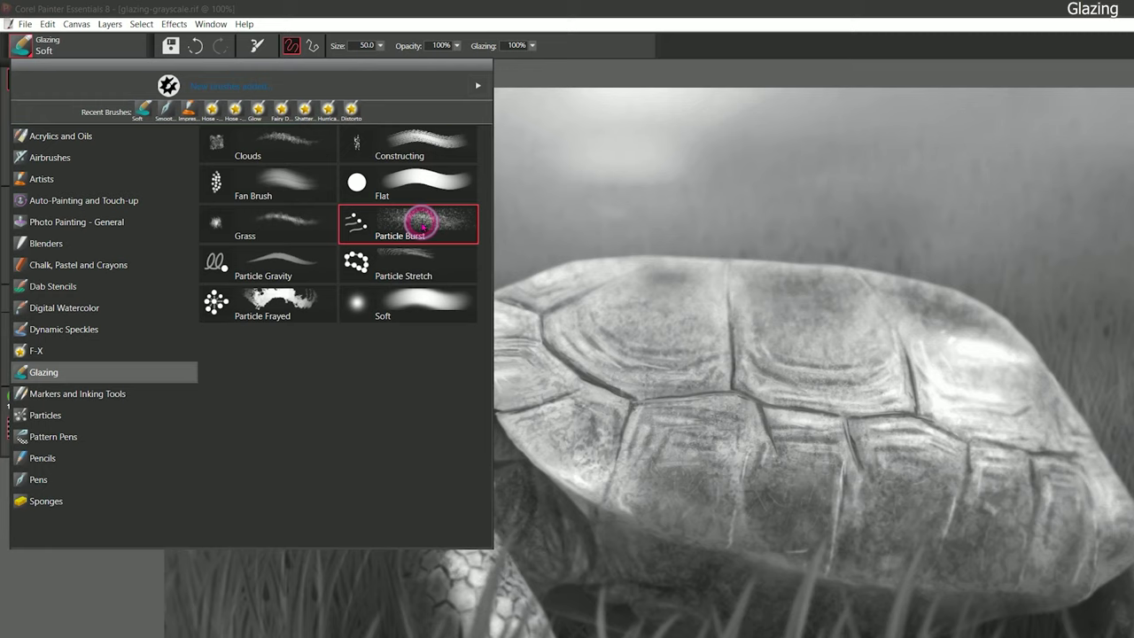
# Try the Glazing brushes Particle Burst and Fan Brush with strokes across the turtle's shell.
pyautogui.click(420, 221)
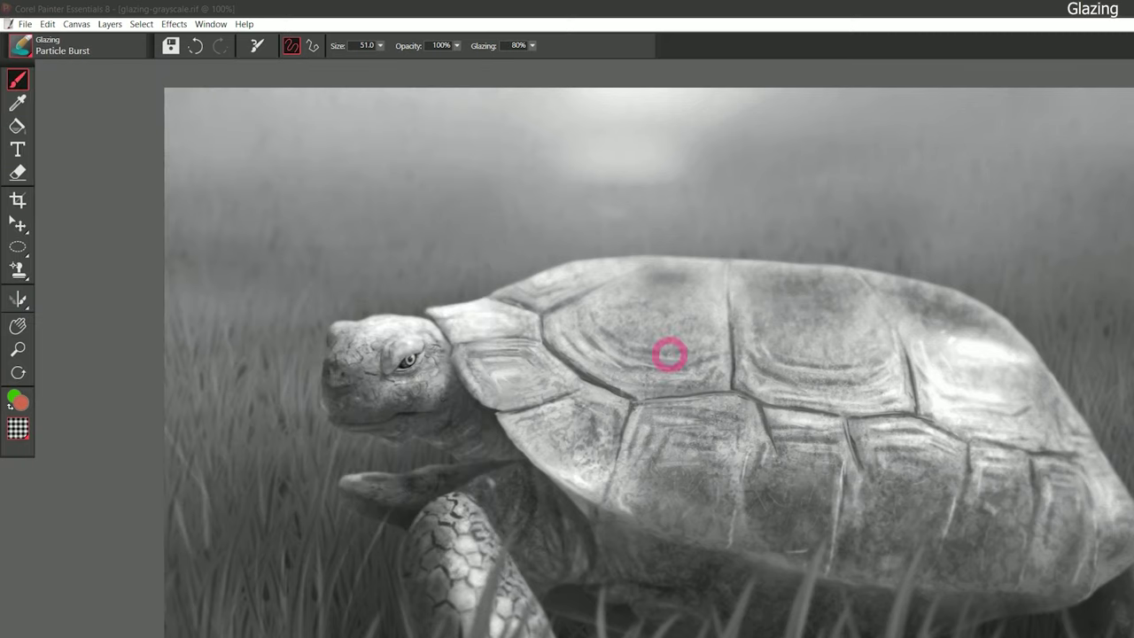
pyautogui.moveTo(669, 351)
pyautogui.mouseDown()
pyautogui.moveTo(686, 395)
pyautogui.moveTo(610, 357)
pyautogui.moveTo(800, 473)
pyautogui.moveTo(899, 502)
pyautogui.moveTo(930, 443)
pyautogui.mouseUp()
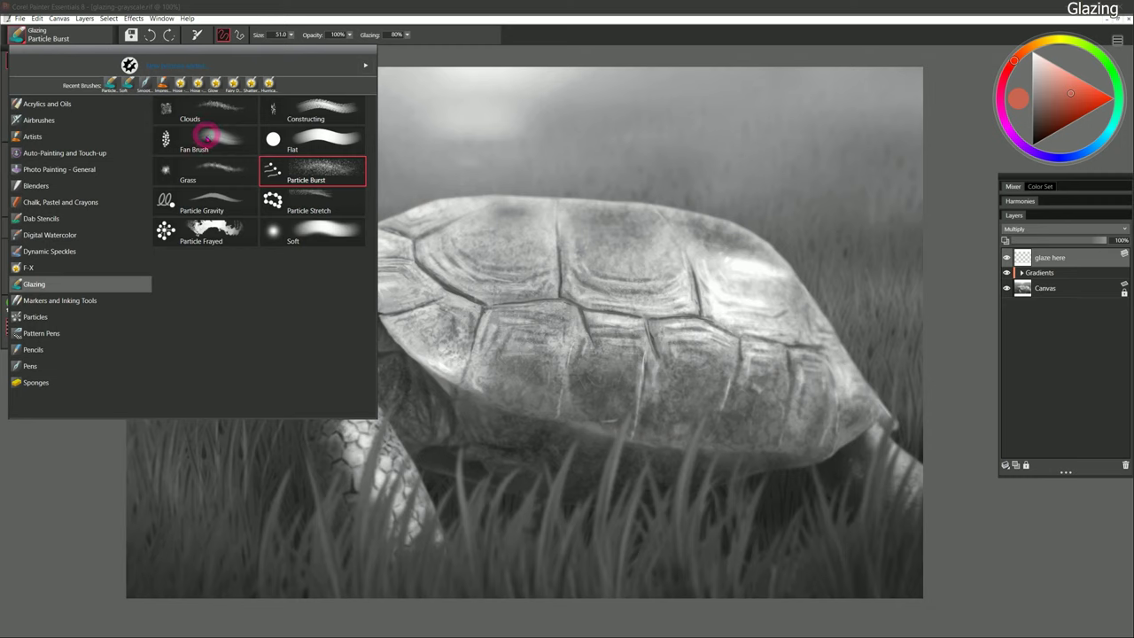
pyautogui.click(205, 134)
pyautogui.moveTo(395, 241)
pyautogui.mouseDown()
pyautogui.moveTo(491, 241)
pyautogui.moveTo(580, 249)
pyautogui.moveTo(416, 267)
pyautogui.moveTo(608, 278)
pyautogui.moveTo(399, 299)
pyautogui.moveTo(659, 309)
pyautogui.moveTo(467, 335)
pyautogui.moveTo(677, 330)
pyautogui.moveTo(631, 353)
pyautogui.moveTo(832, 428)
pyautogui.mouseUp()
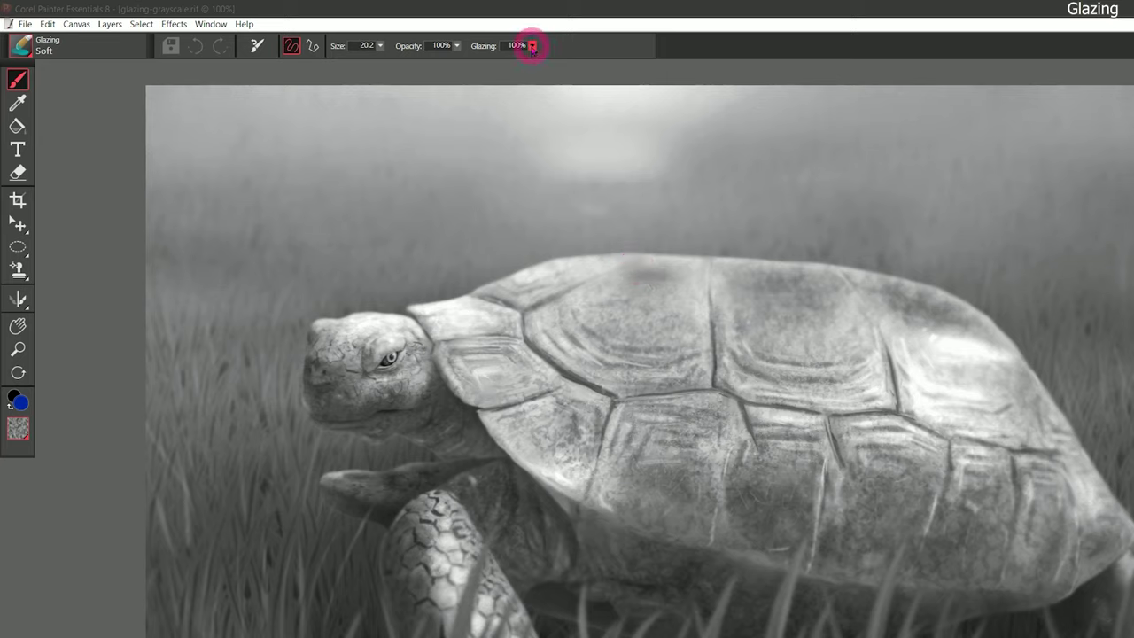
# Adjust the Glazing strength of the Soft glazing brush and paint over the turtle.
pyautogui.moveTo(533, 48); pyautogui.dragTo(477, 61)
pyautogui.moveTo(474, 294)
pyautogui.mouseDown()
pyautogui.moveTo(531, 302)
pyautogui.moveTo(574, 323)
pyautogui.moveTo(536, 366)
pyautogui.moveTo(482, 316)
pyautogui.moveTo(506, 357)
pyautogui.moveTo(544, 294)
pyautogui.moveTo(539, 410)
pyautogui.moveTo(439, 326)
pyautogui.moveTo(476, 304)
pyautogui.moveTo(476, 364)
pyautogui.moveTo(536, 446)
pyautogui.moveTo(603, 341)
pyautogui.moveTo(544, 321)
pyautogui.moveTo(676, 284)
pyautogui.moveTo(677, 268)
pyautogui.moveTo(633, 286)
pyautogui.moveTo(583, 372)
pyautogui.moveTo(561, 439)
pyautogui.moveTo(590, 422)
pyautogui.mouseUp()
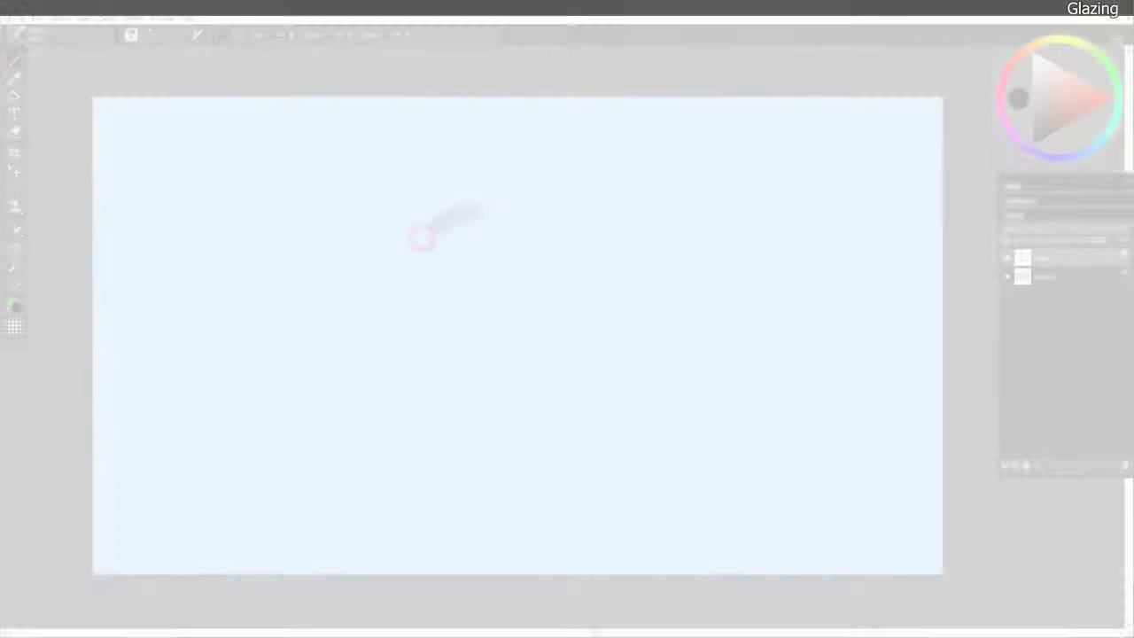
# Paint a round ball in black with the Soft glazing brush at size 20.2, building darker shading along its edges.
pyautogui.moveTo(423, 236)
pyautogui.mouseDown()
pyautogui.moveTo(591, 428)
pyautogui.moveTo(424, 234)
pyautogui.moveTo(458, 225)
pyautogui.moveTo(399, 296)
pyautogui.moveTo(417, 397)
pyautogui.moveTo(514, 229)
pyautogui.moveTo(597, 314)
pyautogui.moveTo(420, 387)
pyautogui.moveTo(425, 415)
pyautogui.moveTo(522, 440)
pyautogui.moveTo(580, 263)
pyautogui.moveTo(540, 253)
pyautogui.moveTo(439, 329)
pyautogui.moveTo(559, 301)
pyautogui.moveTo(499, 384)
pyautogui.moveTo(580, 373)
pyautogui.mouseUp()
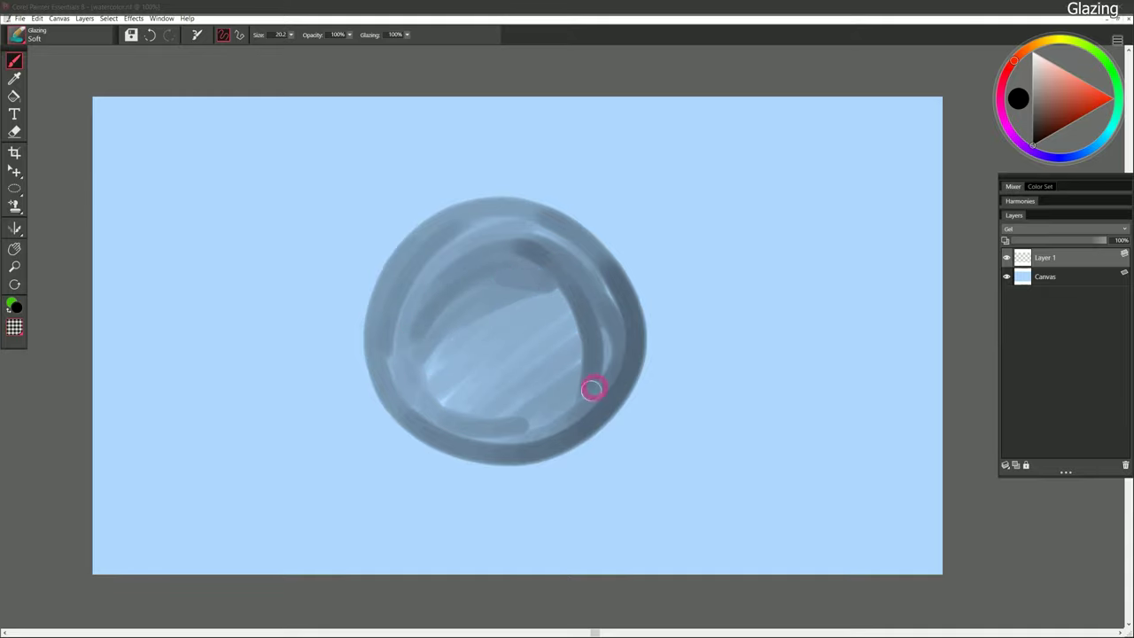
pyautogui.moveTo(582, 319)
pyautogui.mouseDown()
pyautogui.moveTo(519, 292)
pyautogui.moveTo(478, 385)
pyautogui.moveTo(559, 382)
pyautogui.moveTo(550, 412)
pyautogui.moveTo(428, 398)
pyautogui.moveTo(448, 266)
pyautogui.moveTo(481, 236)
pyautogui.moveTo(401, 380)
pyautogui.moveTo(504, 400)
pyautogui.moveTo(406, 369)
pyautogui.moveTo(399, 380)
pyautogui.moveTo(400, 286)
pyautogui.moveTo(459, 226)
pyautogui.mouseUp()
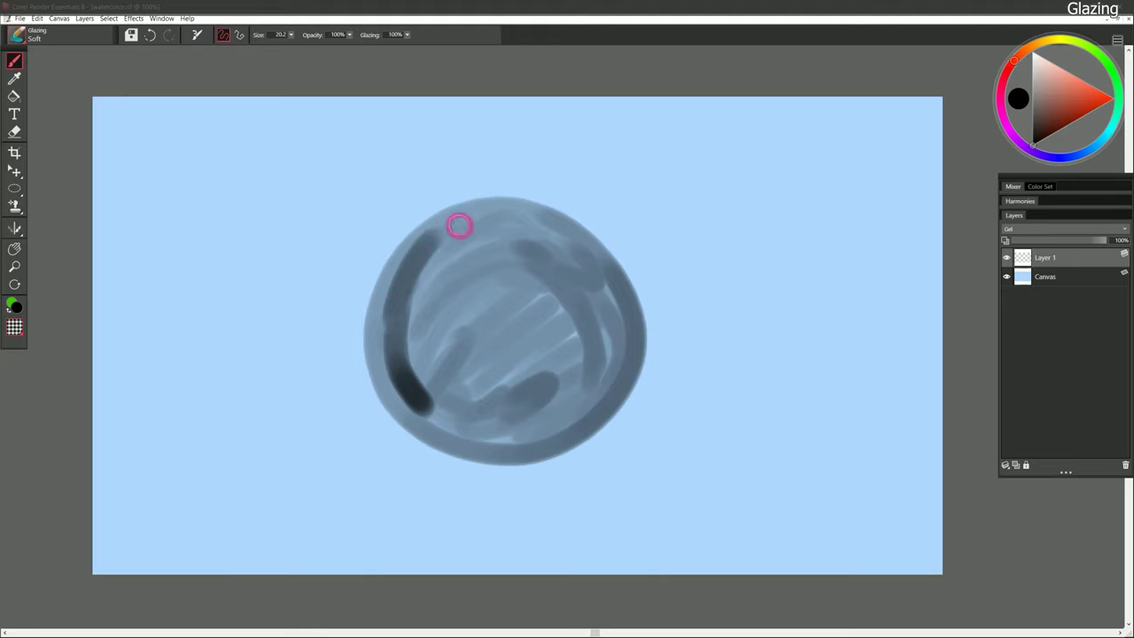
pyautogui.moveTo(433, 263)
pyautogui.mouseDown()
pyautogui.moveTo(407, 371)
pyautogui.moveTo(428, 392)
pyautogui.moveTo(415, 397)
pyautogui.moveTo(461, 432)
pyautogui.moveTo(487, 434)
pyautogui.moveTo(438, 298)
pyautogui.moveTo(467, 399)
pyautogui.moveTo(438, 274)
pyautogui.mouseUp()
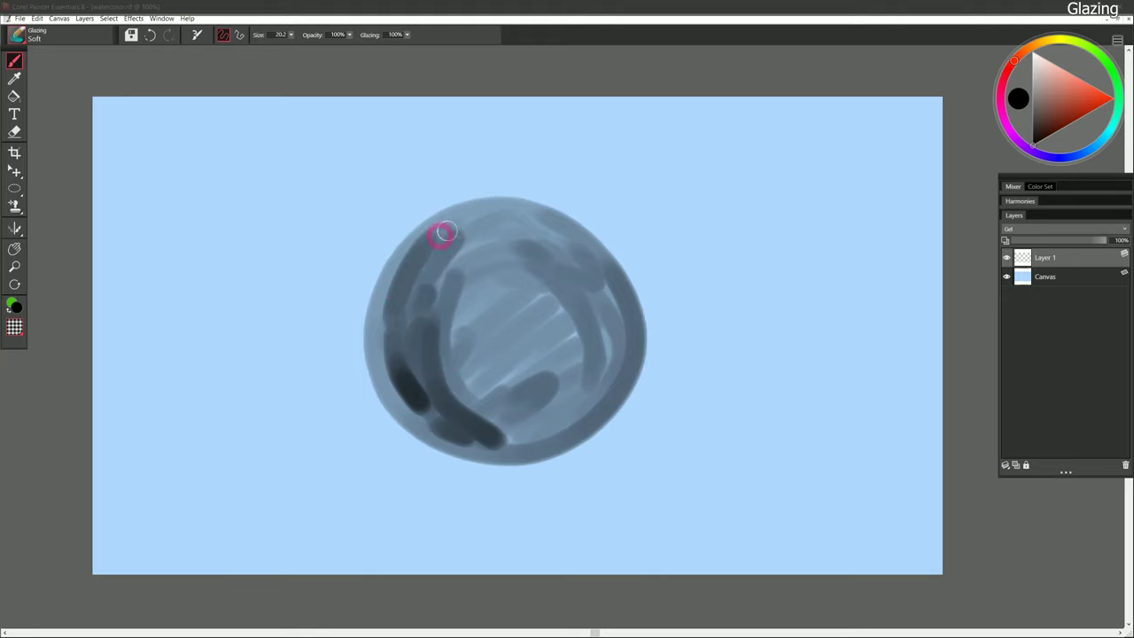
pyautogui.moveTo(445, 232)
pyautogui.mouseDown()
pyautogui.moveTo(435, 276)
pyautogui.moveTo(464, 294)
pyautogui.moveTo(447, 375)
pyautogui.moveTo(492, 383)
pyautogui.moveTo(501, 431)
pyautogui.moveTo(561, 416)
pyautogui.mouseUp()
# Add a new layer and glaze a soft white highlight onto the upper part of the ball.
pyautogui.click(1042, 79)
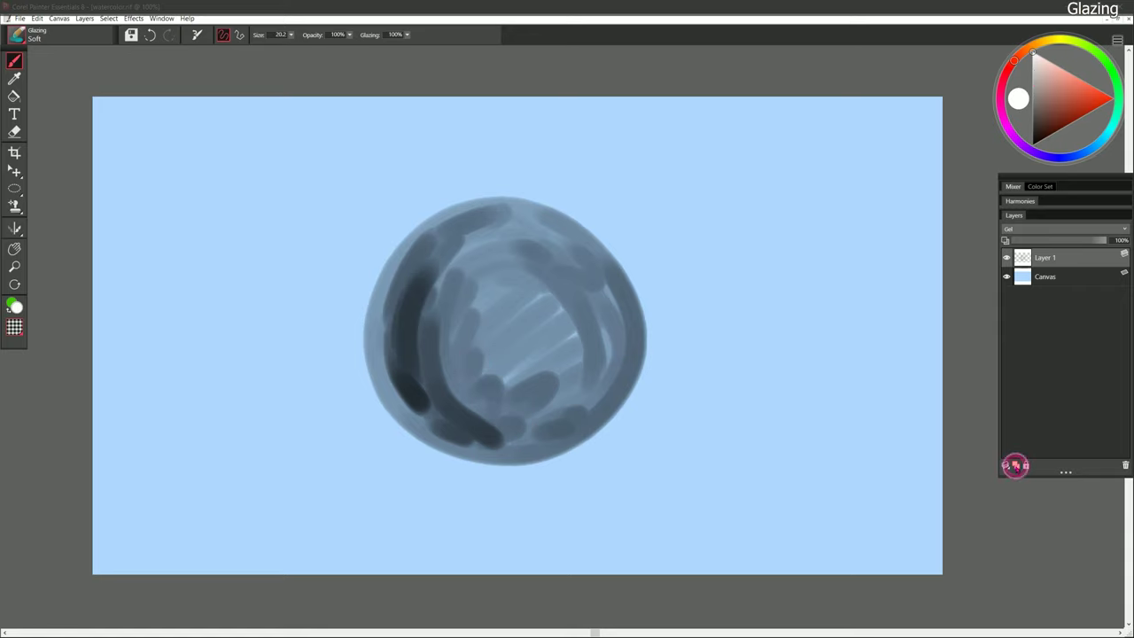
pyautogui.click(1016, 465)
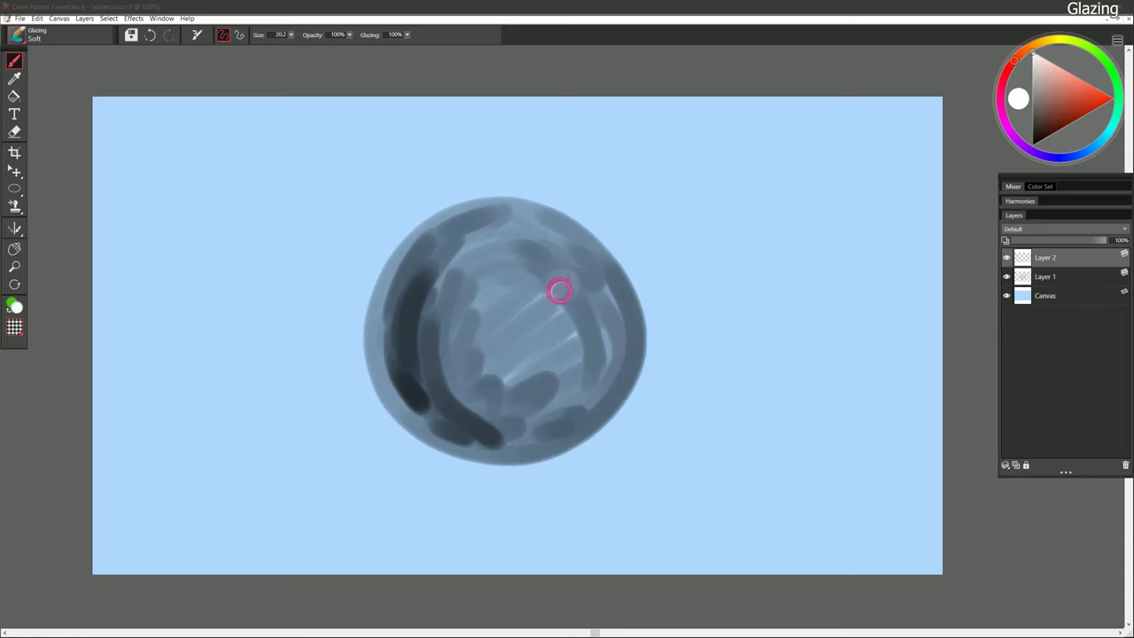
pyautogui.moveTo(560, 291)
pyautogui.mouseDown()
pyautogui.moveTo(554, 279)
pyautogui.moveTo(593, 319)
pyautogui.mouseUp()
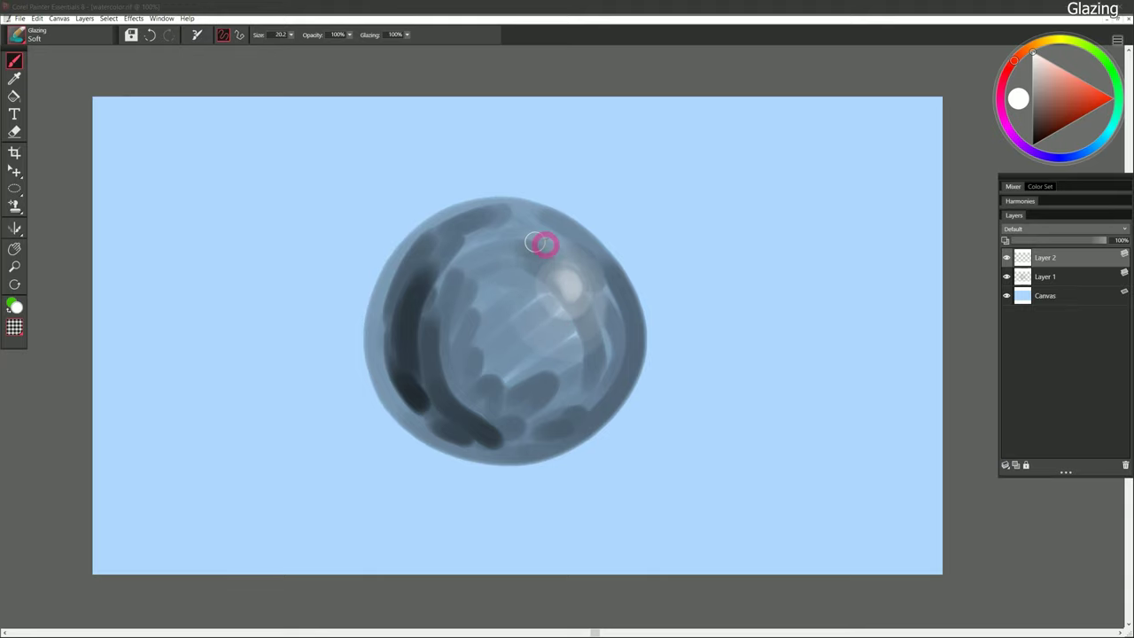
pyautogui.moveTo(549, 240)
pyautogui.mouseDown()
pyautogui.moveTo(487, 330)
pyautogui.moveTo(590, 262)
pyautogui.moveTo(494, 285)
pyautogui.moveTo(580, 285)
pyautogui.moveTo(560, 293)
pyautogui.moveTo(569, 298)
pyautogui.moveTo(554, 293)
pyautogui.moveTo(564, 254)
pyautogui.moveTo(588, 306)
pyautogui.moveTo(541, 311)
pyautogui.moveTo(551, 244)
pyautogui.moveTo(599, 321)
pyautogui.moveTo(520, 283)
pyautogui.moveTo(548, 238)
pyautogui.moveTo(575, 342)
pyautogui.moveTo(487, 265)
pyautogui.moveTo(577, 286)
pyautogui.mouseUp()
# Delete Layer 1 and clear the highlight from Layer 2.
pyautogui.click(1050, 277)
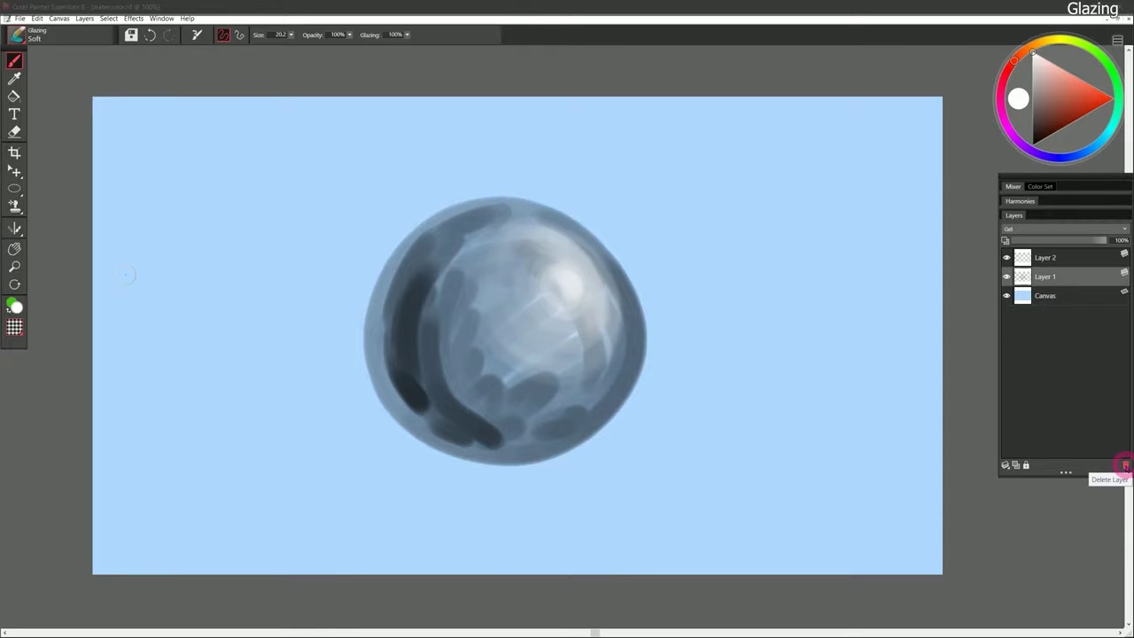
pyautogui.click(1124, 465)
pyautogui.press('Delete')
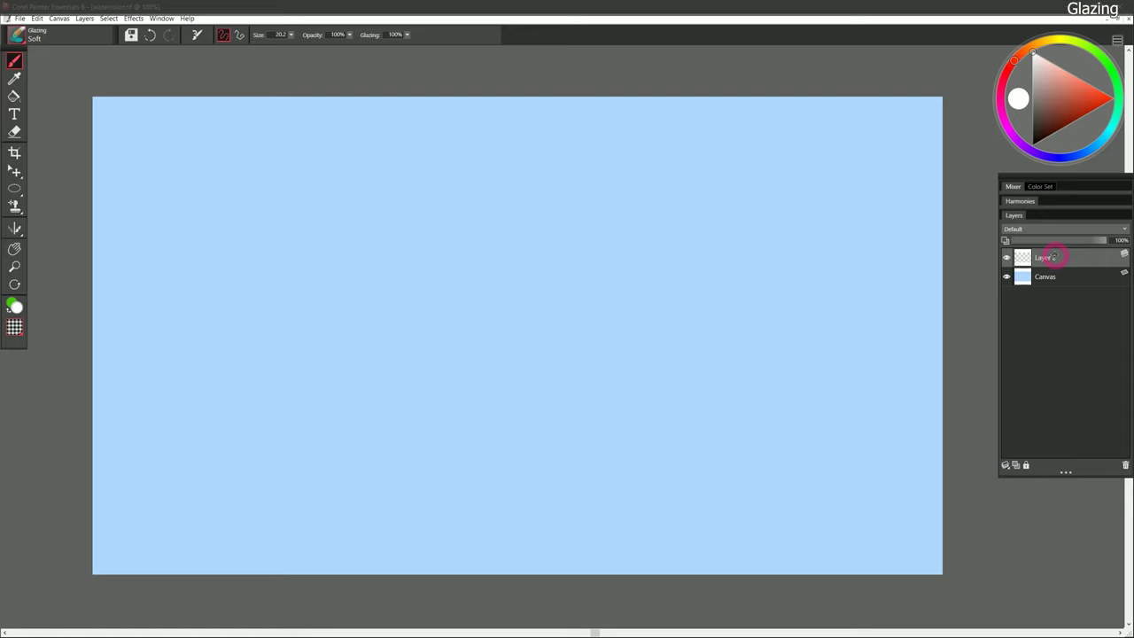
# Choose the Dry Ink brush from Markers and Inking Tools and draw a black zigzag ending in parallel diagonal strokes.
pyautogui.click(16, 36)
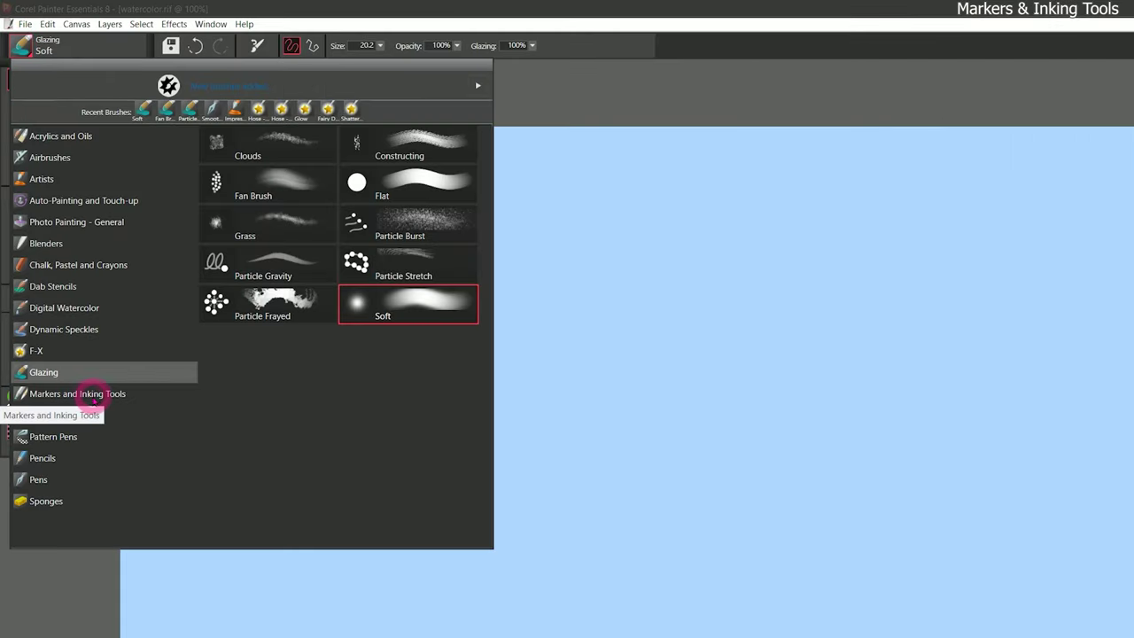
pyautogui.click(96, 396)
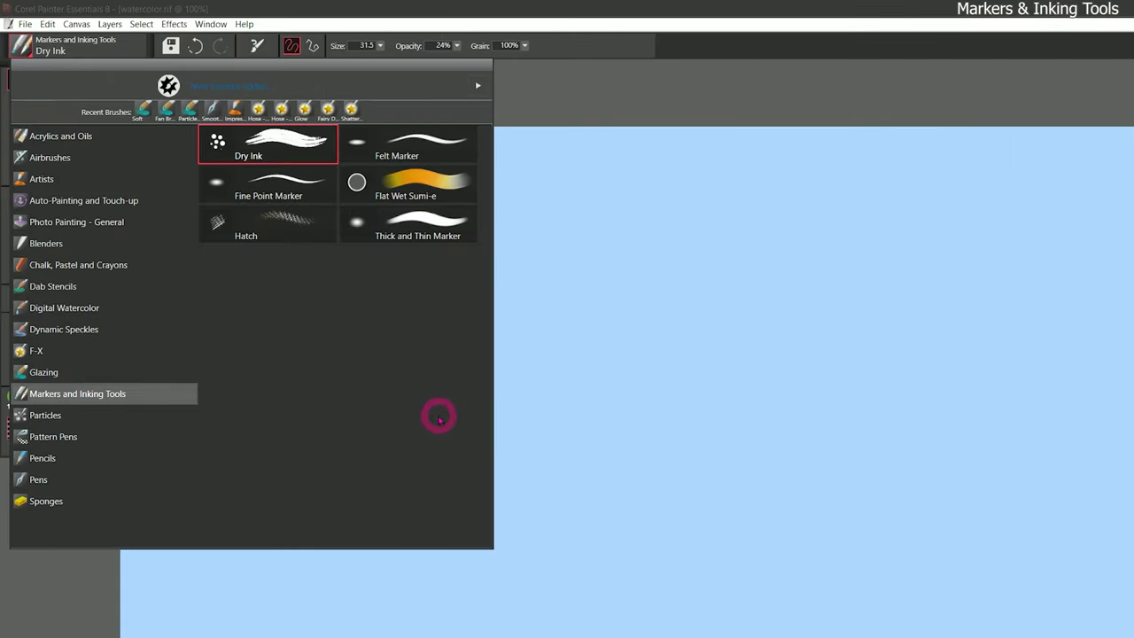
pyautogui.click(297, 142)
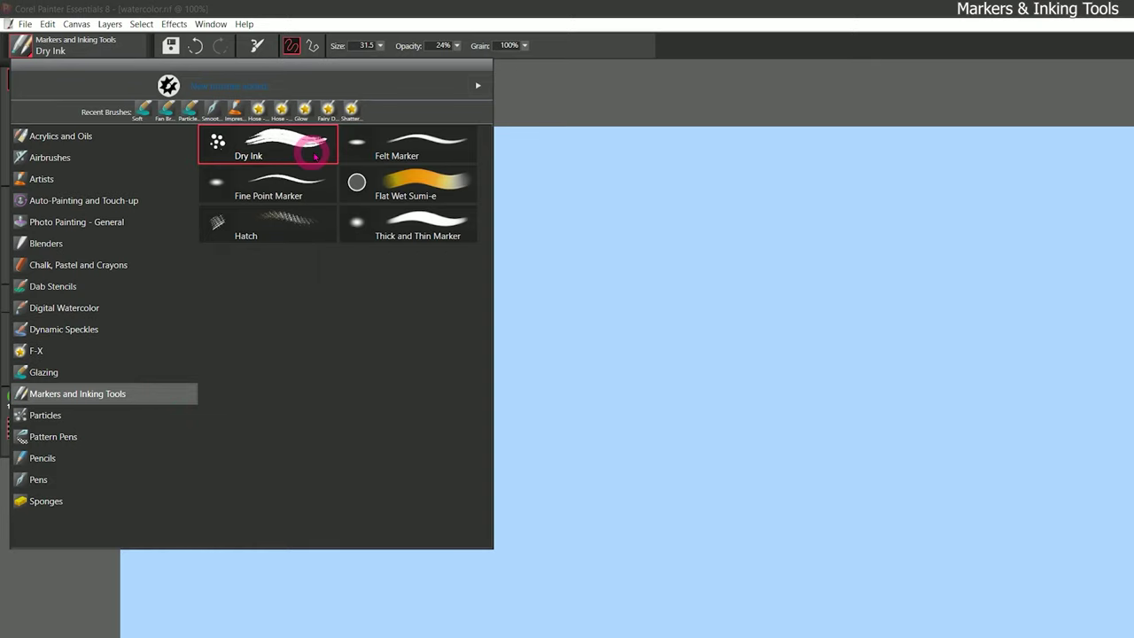
pyautogui.click(297, 142)
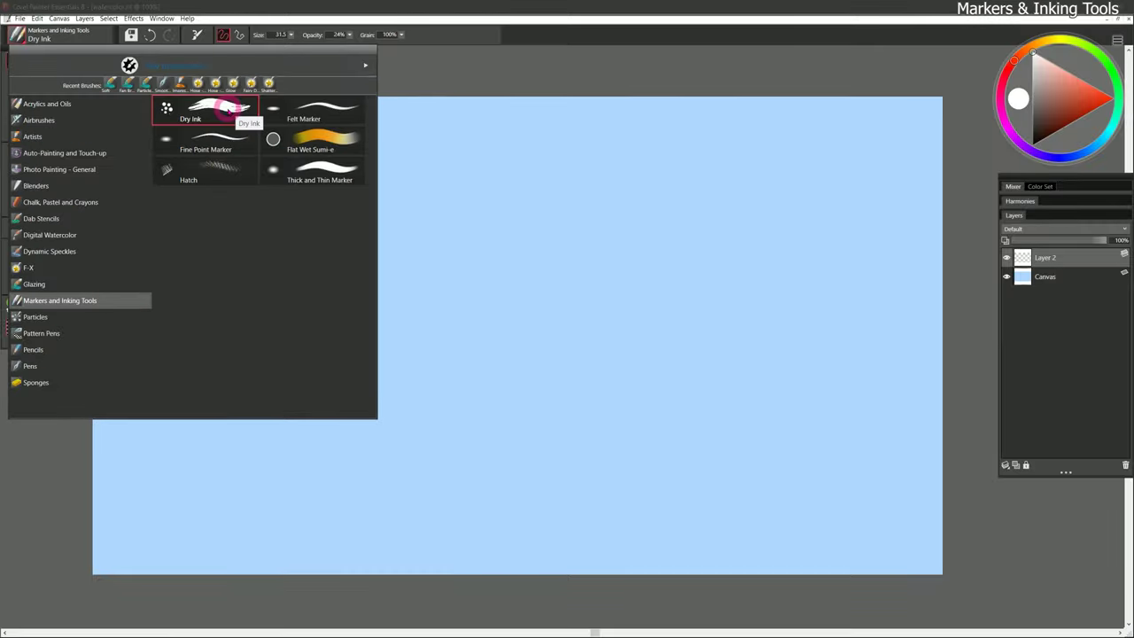
pyautogui.moveTo(272, 310)
pyautogui.mouseDown()
pyautogui.moveTo(393, 242)
pyautogui.moveTo(413, 310)
pyautogui.moveTo(620, 204)
pyautogui.mouseUp()
pyautogui.moveTo(458, 397); pyautogui.dragTo(662, 212)
pyautogui.moveTo(500, 401); pyautogui.dragTo(696, 229)
# Stamp a cluster of Dry Ink dabs beside the diagonal lines and add two thick diagonal strokes.
pyautogui.click(644, 306)
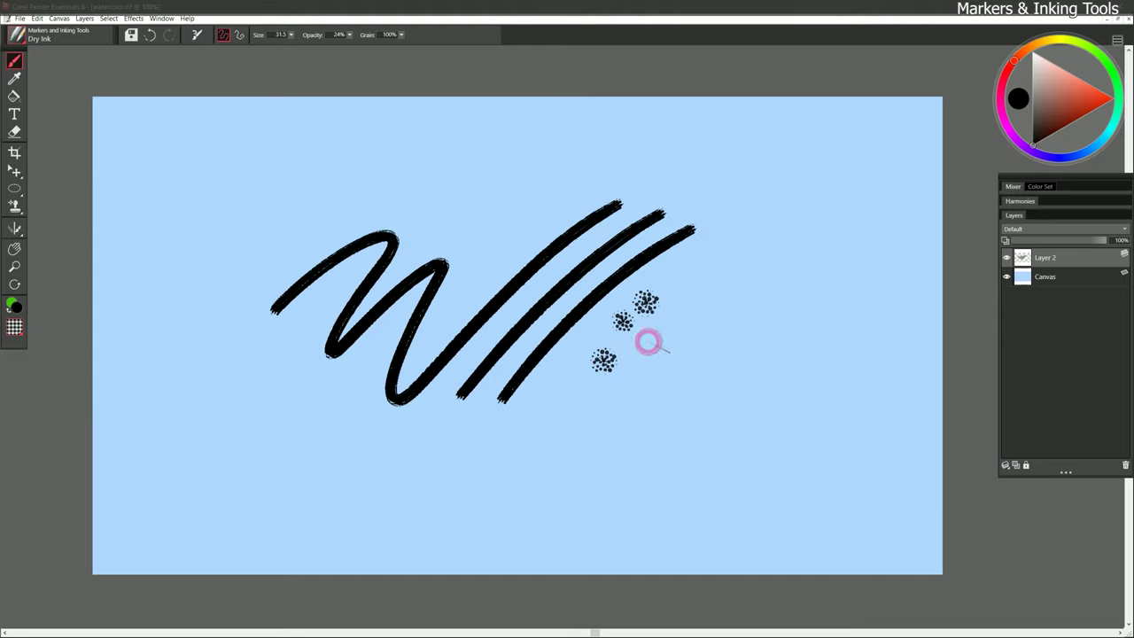
pyautogui.click(647, 340)
pyautogui.click(685, 310)
pyautogui.click(641, 379)
pyautogui.click(701, 344)
pyautogui.moveTo(639, 428); pyautogui.dragTo(810, 291)
pyautogui.moveTo(682, 435); pyautogui.dragTo(864, 298)
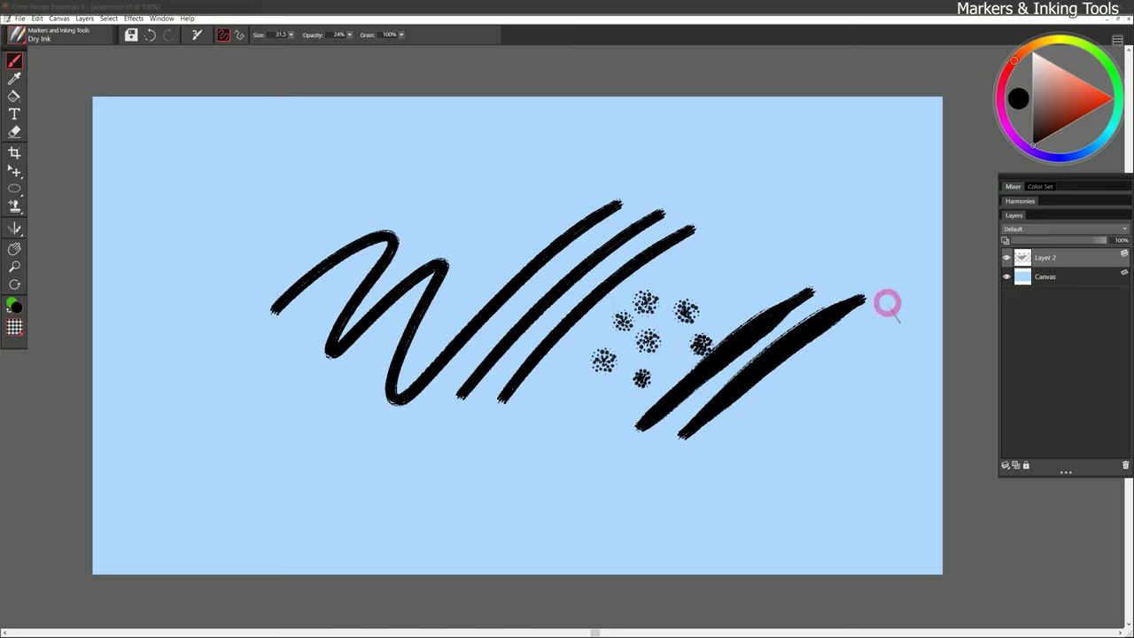
# Switch to the Felt Marker brush and choose a golden yellow colour.
pyautogui.click(16, 35)
pyautogui.click(309, 182)
pyautogui.moveTo(380, 193)
pyautogui.mouseDown()
pyautogui.moveTo(405, 210)
pyautogui.moveTo(493, 190)
pyautogui.mouseUp()
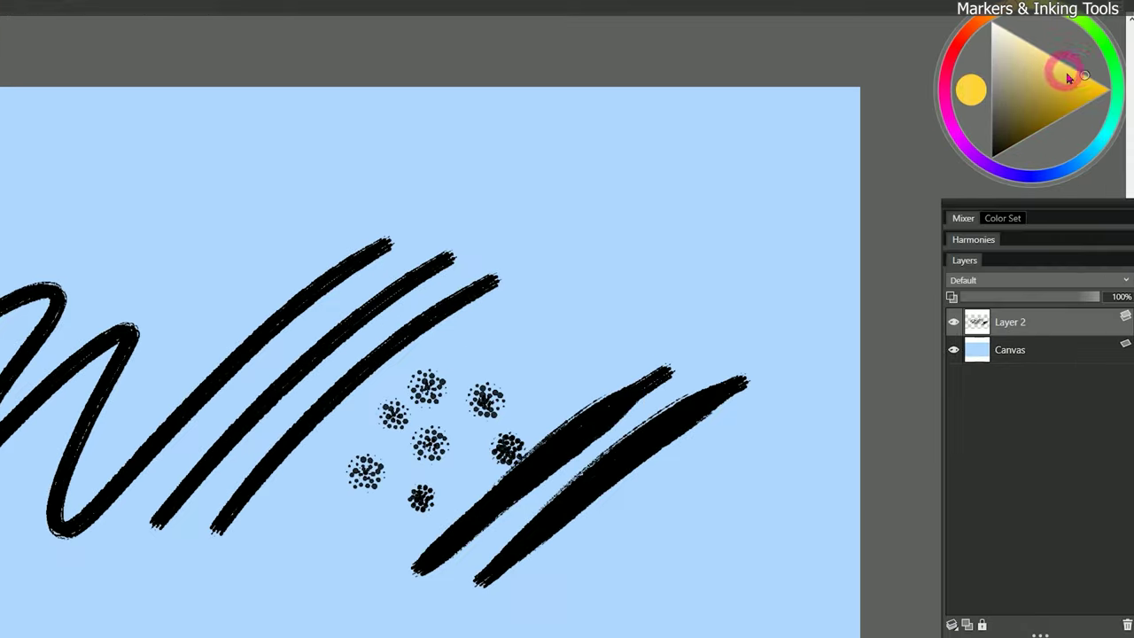
pyautogui.moveTo(1083, 89)
pyautogui.mouseDown()
pyautogui.moveTo(1090, 74)
pyautogui.moveTo(1092, 85)
pyautogui.mouseUp()
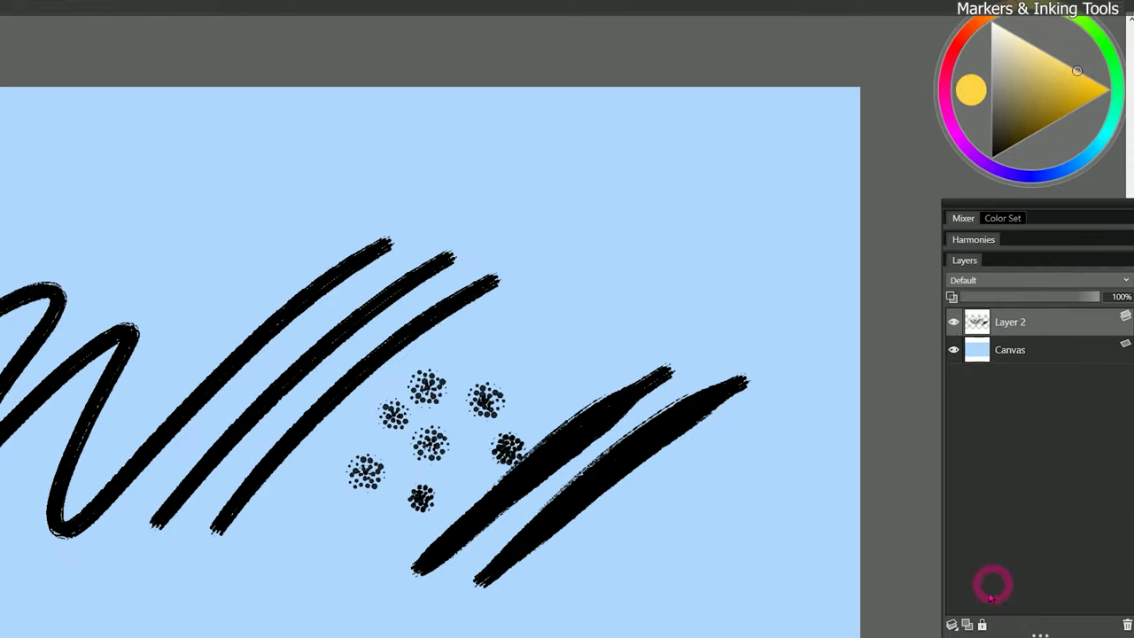
# Add a new layer in Gel mode and paint overlapping yellow Felt Marker strokes above the black zigzag.
pyautogui.click(968, 625)
pyautogui.click(1002, 281)
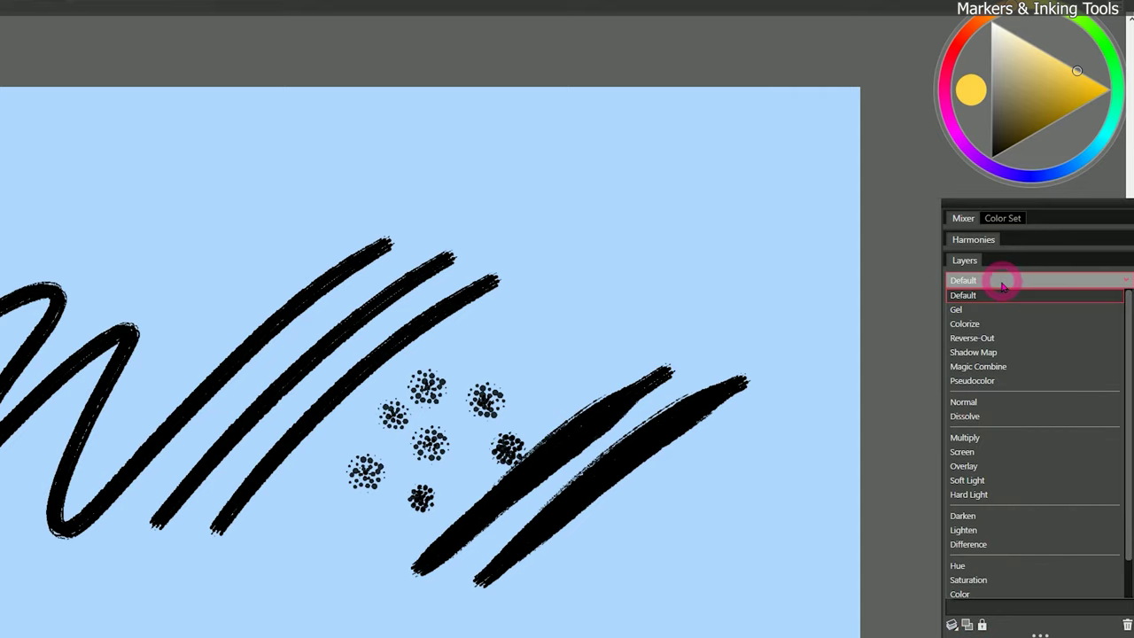
pyautogui.click(982, 310)
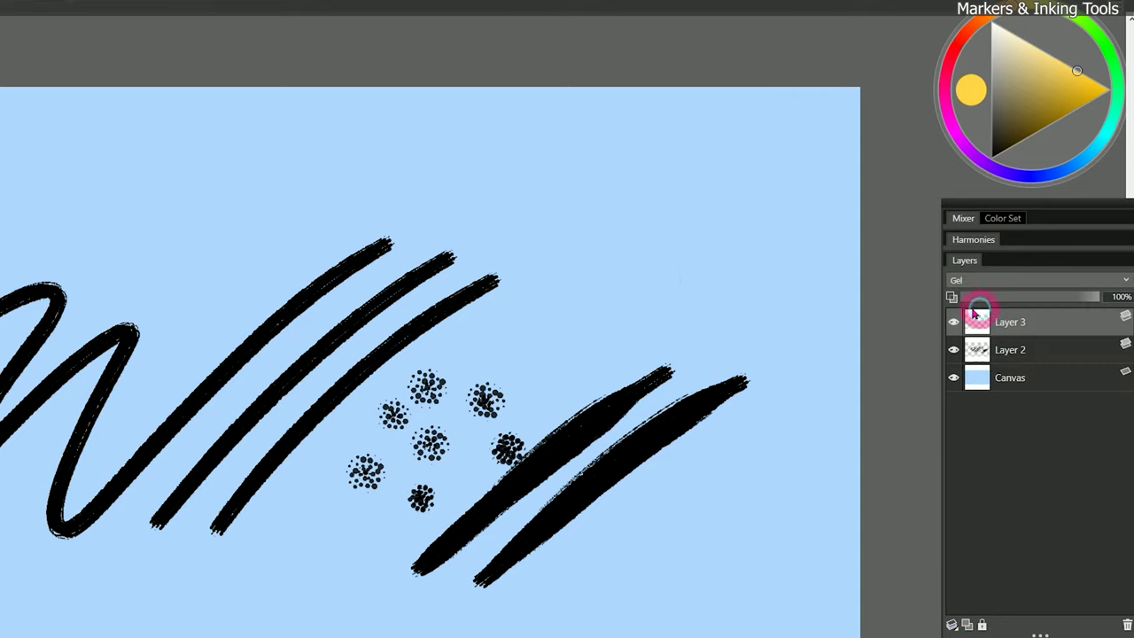
pyautogui.moveTo(77, 257)
pyautogui.mouseDown()
pyautogui.moveTo(106, 278)
pyautogui.moveTo(151, 187)
pyautogui.moveTo(118, 219)
pyautogui.moveTo(221, 311)
pyautogui.mouseUp()
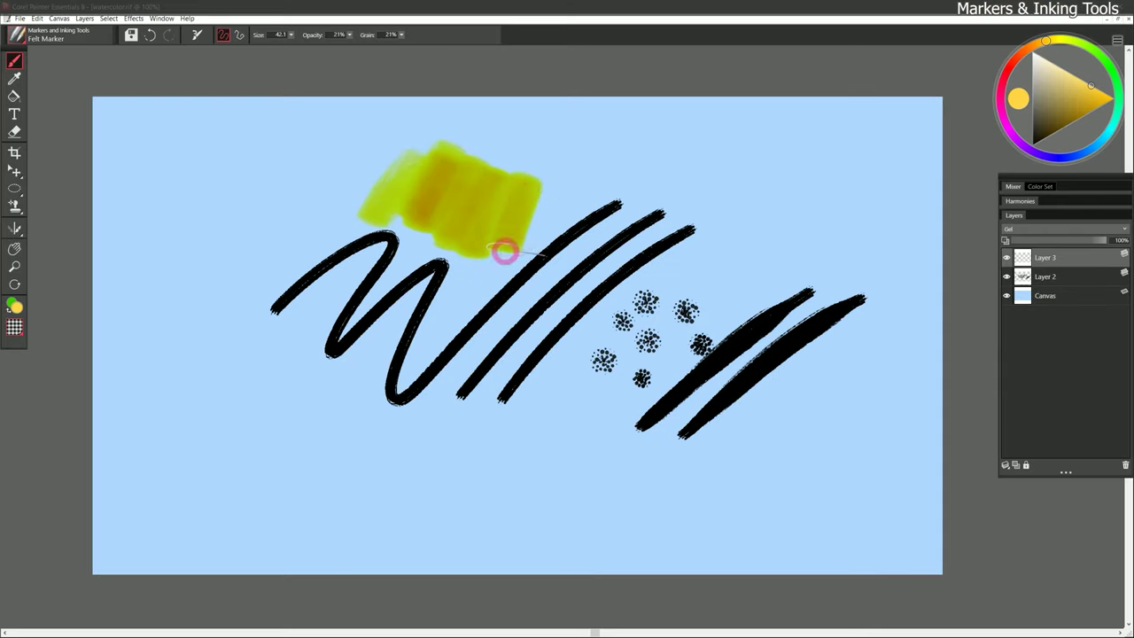
pyautogui.moveTo(504, 252)
pyautogui.mouseDown()
pyautogui.moveTo(532, 230)
pyautogui.moveTo(491, 233)
pyautogui.moveTo(489, 144)
pyautogui.moveTo(325, 228)
pyautogui.moveTo(440, 162)
pyautogui.moveTo(549, 172)
pyautogui.moveTo(541, 191)
pyautogui.moveTo(431, 185)
pyautogui.moveTo(489, 216)
pyautogui.moveTo(600, 189)
pyautogui.moveTo(638, 159)
pyautogui.moveTo(592, 181)
pyautogui.mouseUp()
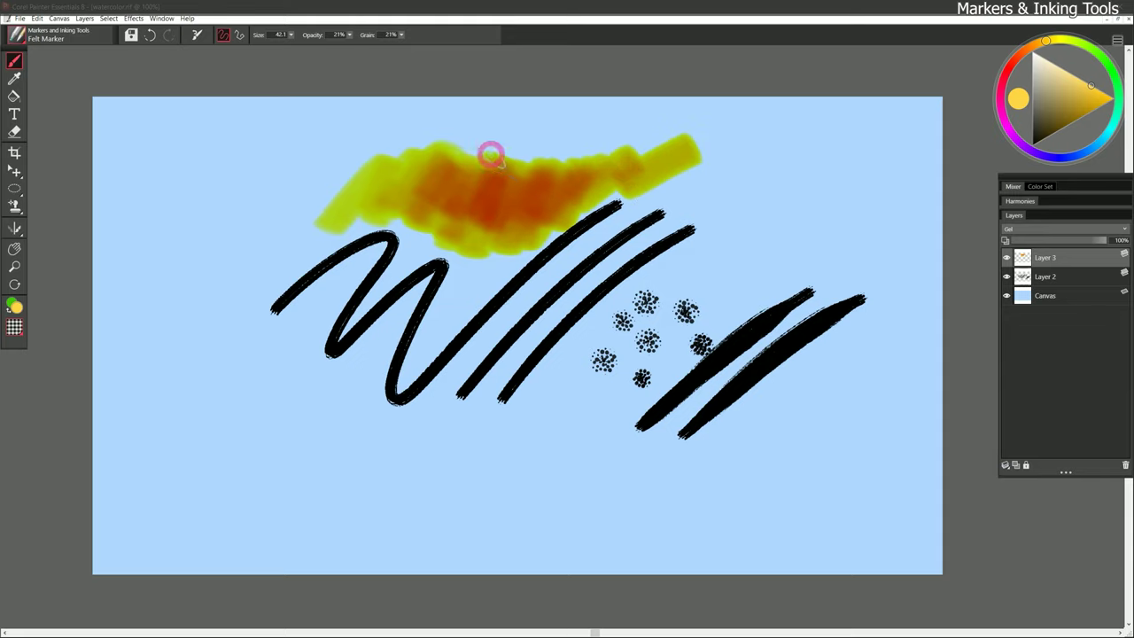
# Scribble a small yellow patch with the Fine Point Marker beside the felt marker strokes.
pyautogui.click(21, 40)
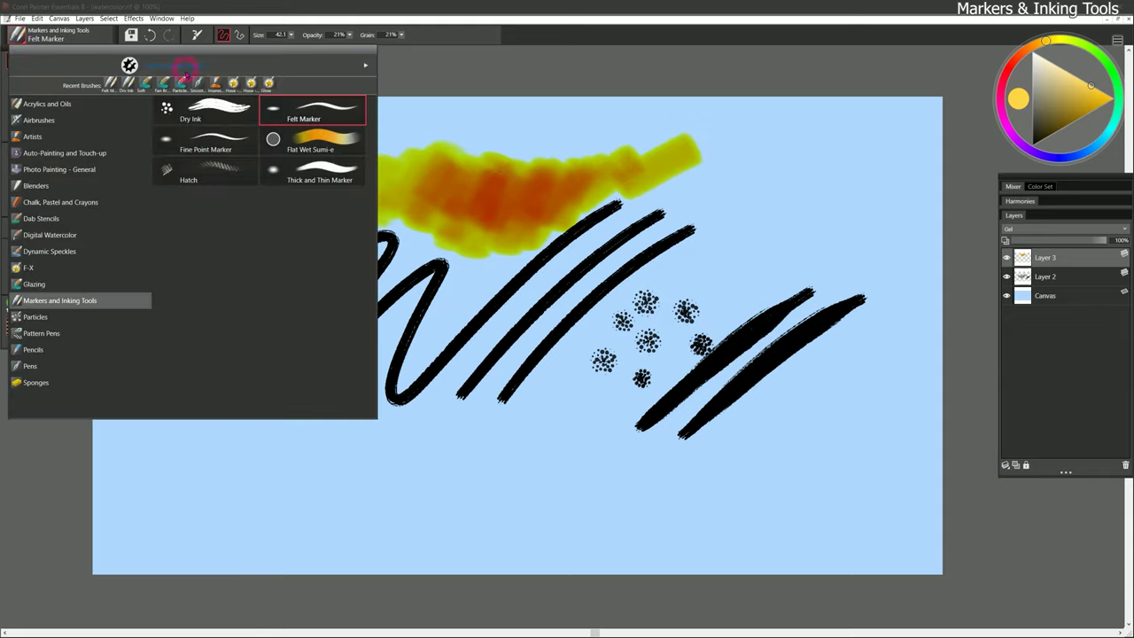
pyautogui.click(205, 142)
pyautogui.moveTo(727, 177)
pyautogui.mouseDown()
pyautogui.moveTo(757, 212)
pyautogui.moveTo(730, 198)
pyautogui.moveTo(774, 207)
pyautogui.moveTo(766, 189)
pyautogui.mouseUp()
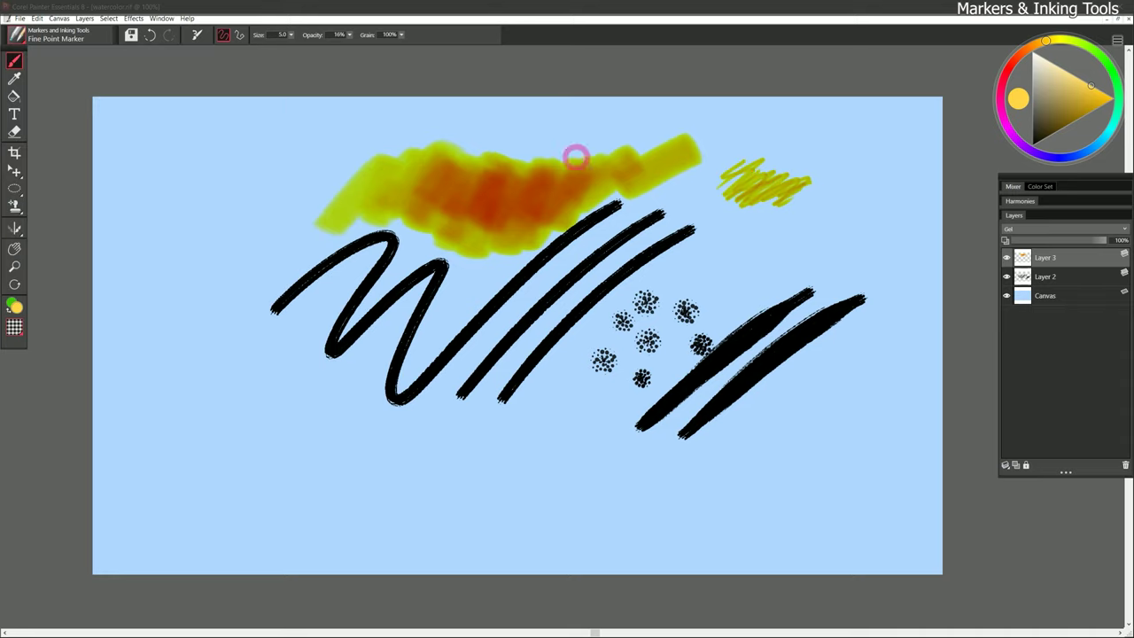
# Draw a zigzag below the black strokes with the Flat Wet Sumi-e brush in a very dark blue.
pyautogui.click(98, 38)
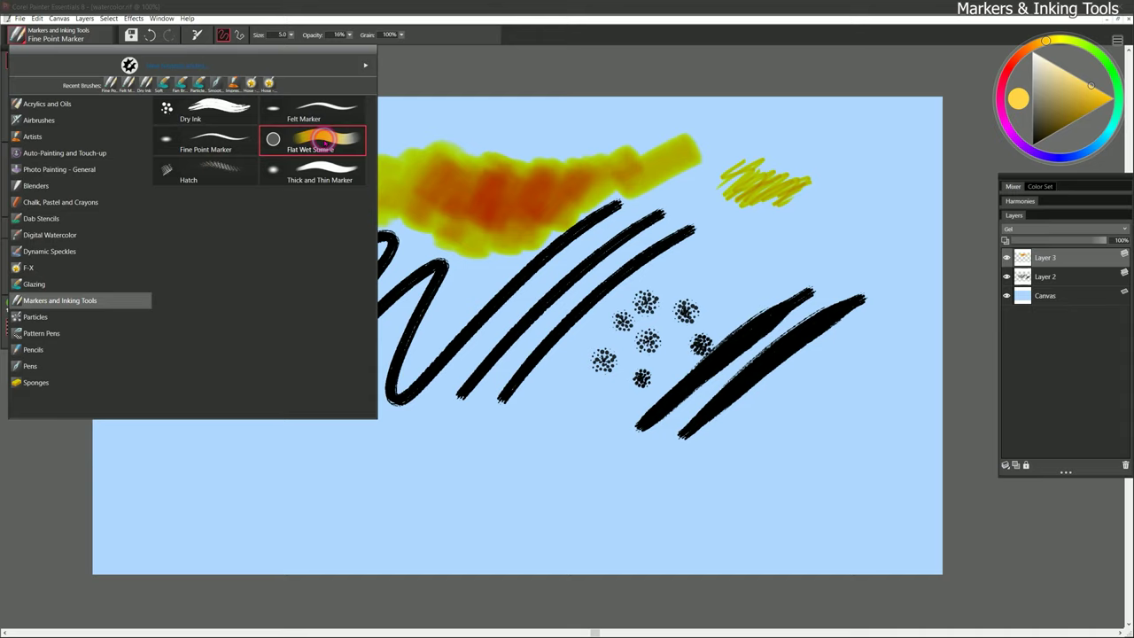
pyautogui.click(323, 140)
pyautogui.click(1045, 156)
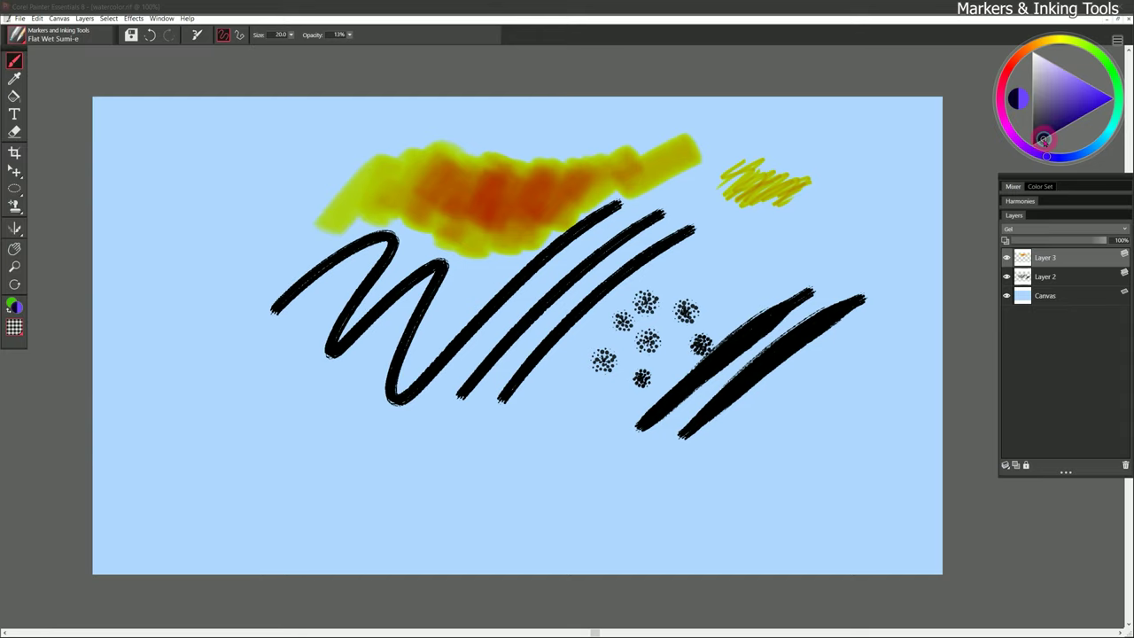
pyautogui.moveTo(246, 457)
pyautogui.mouseDown()
pyautogui.moveTo(298, 476)
pyautogui.moveTo(415, 488)
pyautogui.moveTo(607, 433)
pyautogui.mouseUp()
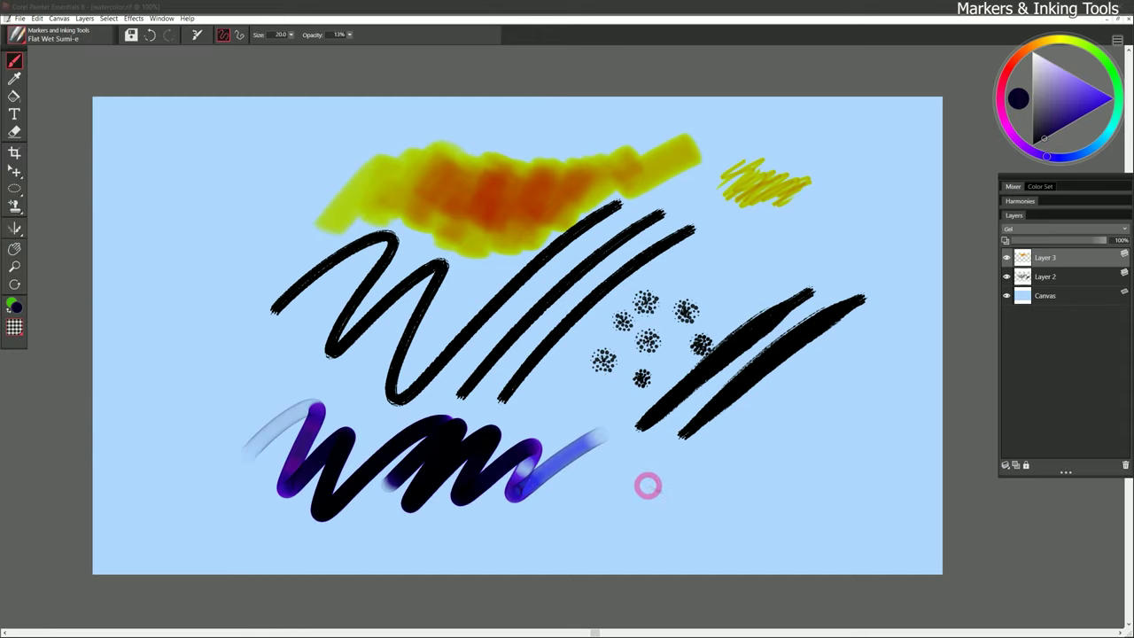
# Choose the Hatch brush and build up a patch of dark blue crosshatching on the cleared canvas.
pyautogui.click(16, 33)
pyautogui.click(245, 169)
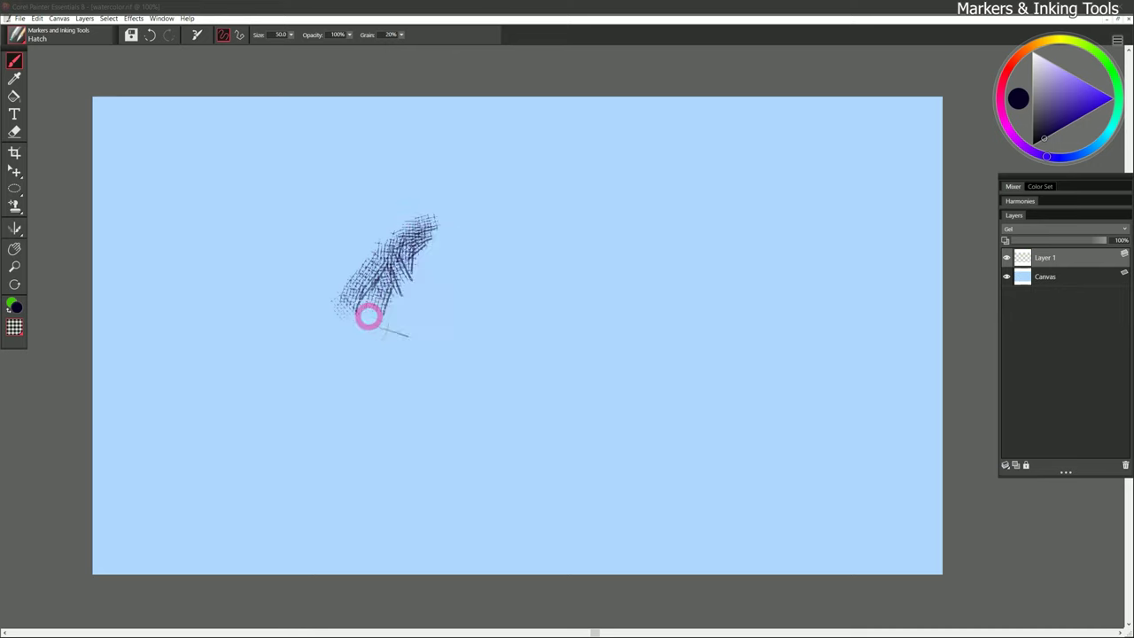
pyautogui.moveTo(367, 316)
pyautogui.mouseDown()
pyautogui.moveTo(449, 270)
pyautogui.moveTo(483, 345)
pyautogui.moveTo(589, 259)
pyautogui.moveTo(628, 264)
pyautogui.moveTo(485, 263)
pyautogui.moveTo(418, 218)
pyautogui.moveTo(407, 258)
pyautogui.moveTo(488, 317)
pyautogui.moveTo(634, 382)
pyautogui.mouseUp()
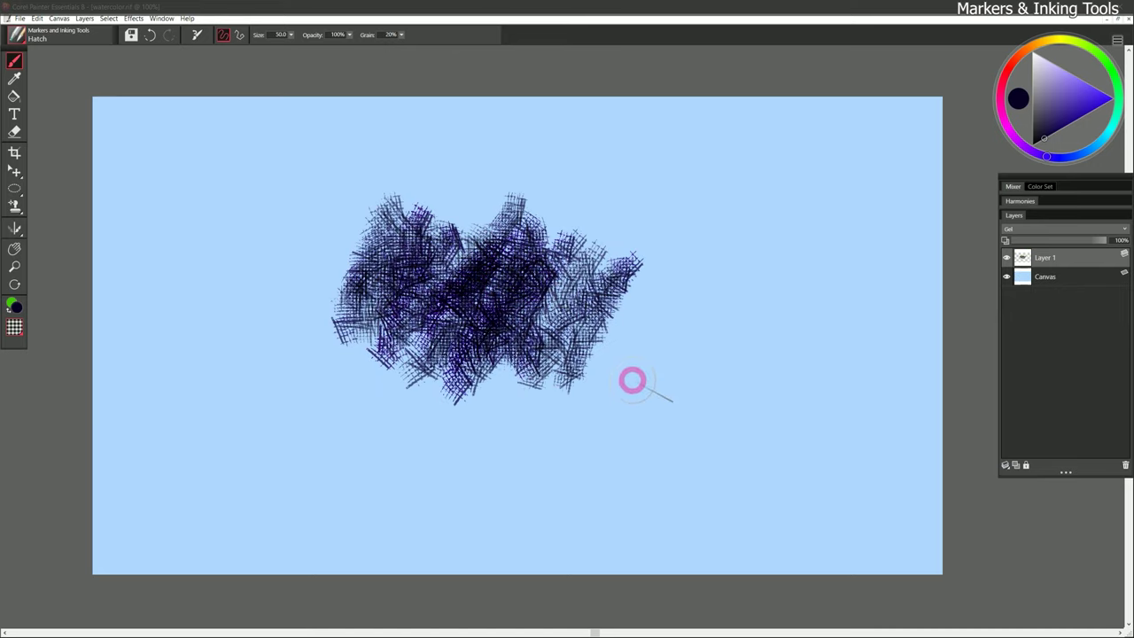
pyautogui.moveTo(621, 283)
pyautogui.mouseDown()
pyautogui.moveTo(602, 298)
pyautogui.moveTo(650, 324)
pyautogui.moveTo(535, 266)
pyautogui.moveTo(419, 316)
pyautogui.moveTo(519, 382)
pyautogui.mouseUp()
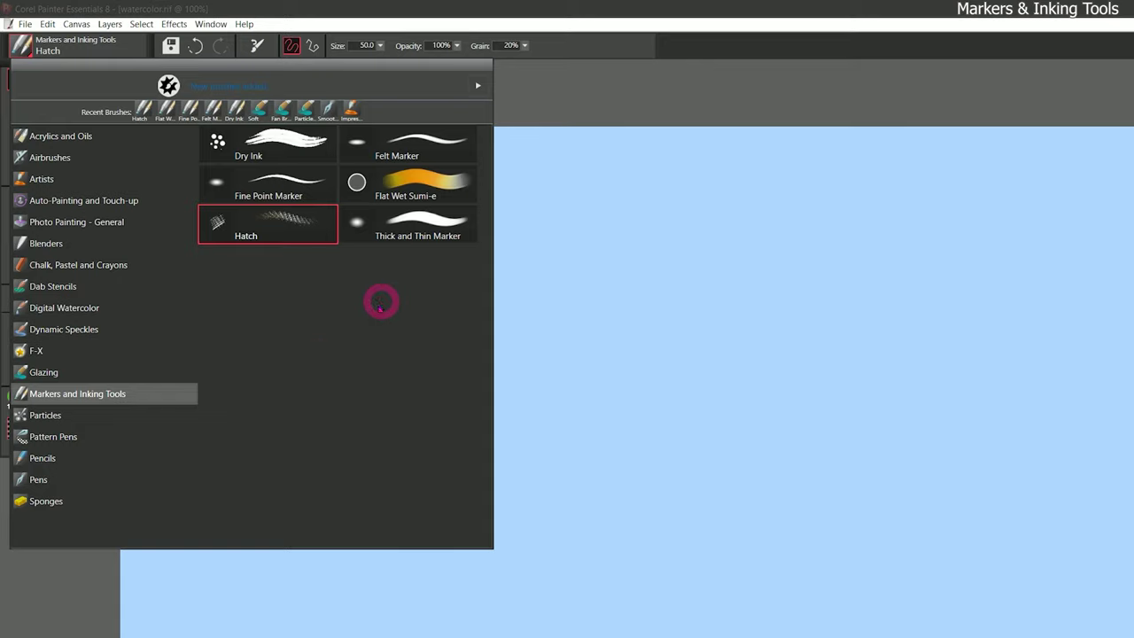
# Choose the Gravity Lazy Sketch brush from the Particles category and fill the canvas with black.
pyautogui.click(64, 415)
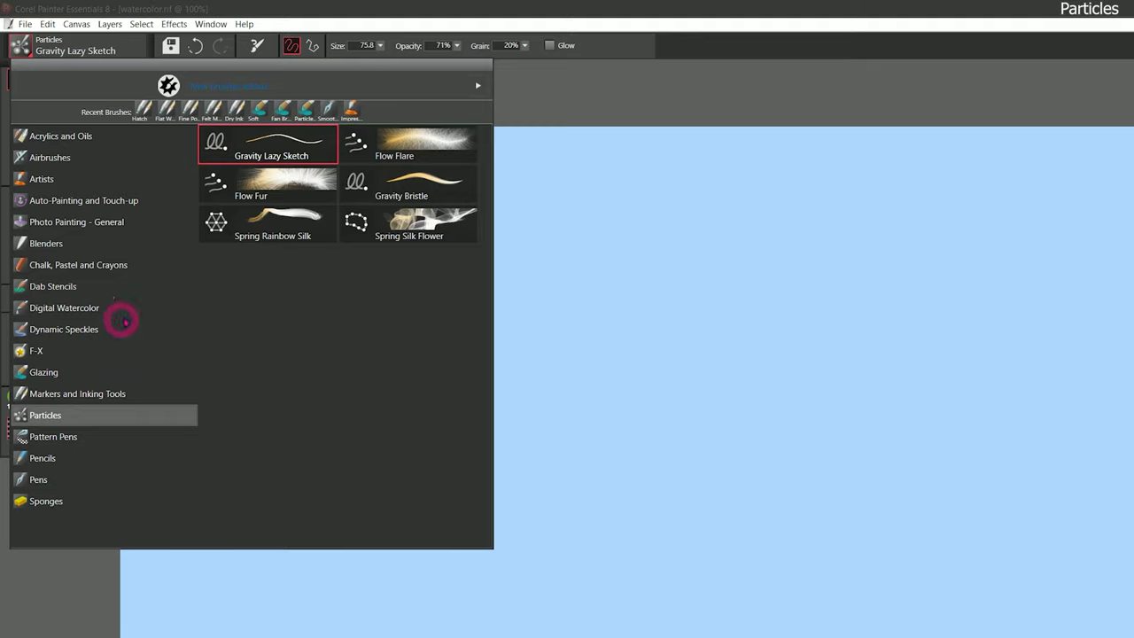
pyautogui.click(270, 149)
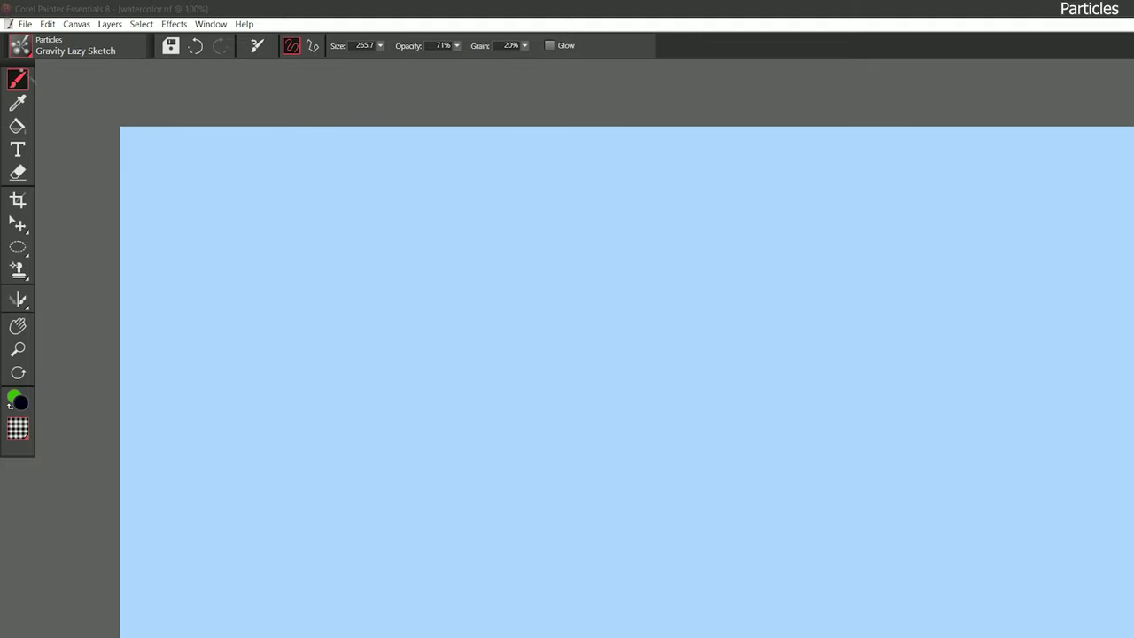
pyautogui.hotkey('ctrl', 'f')
pyautogui.press('Return')
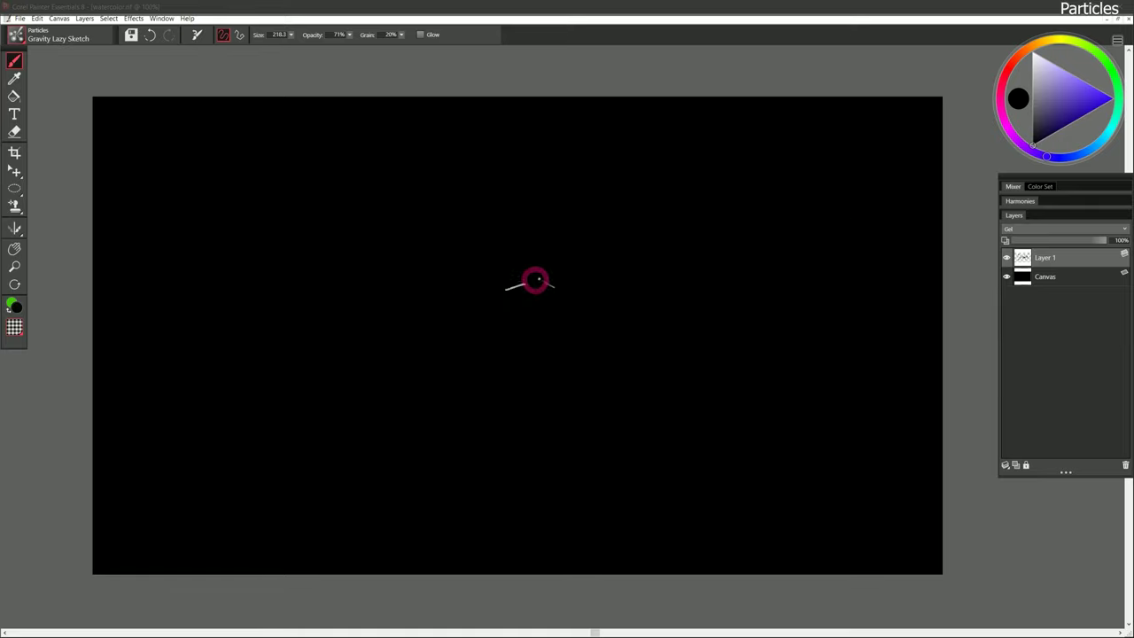
# Choose the Flow Flare brush from the Particles category and try it near the middle of the black canvas.
pyautogui.hotkey('ctrl', 'b')
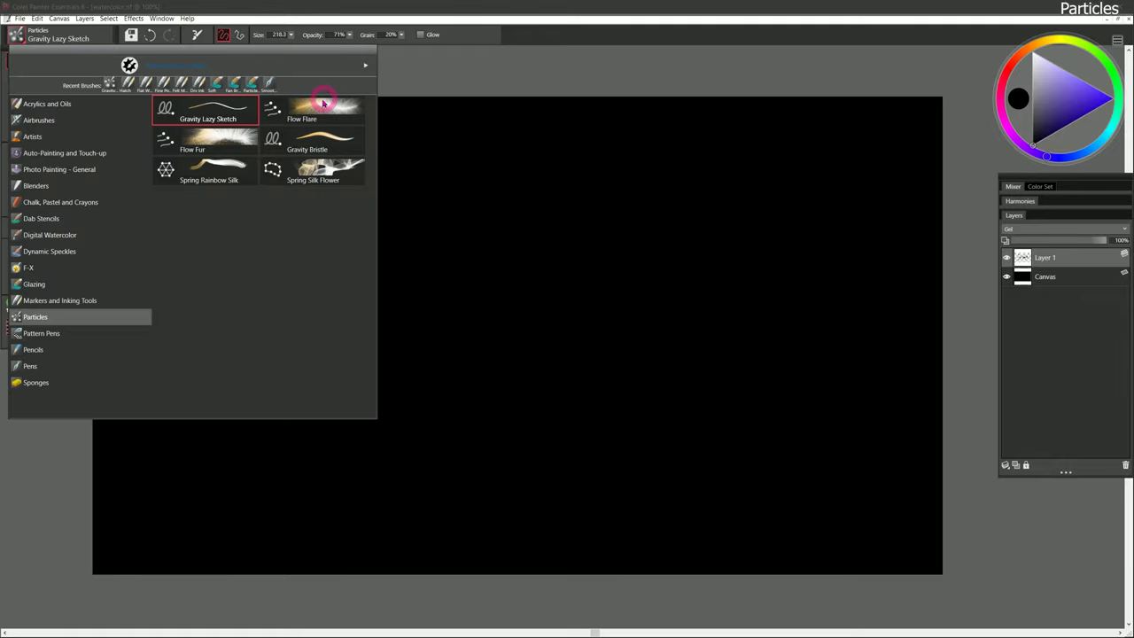
pyautogui.click(316, 109)
pyautogui.click(525, 301)
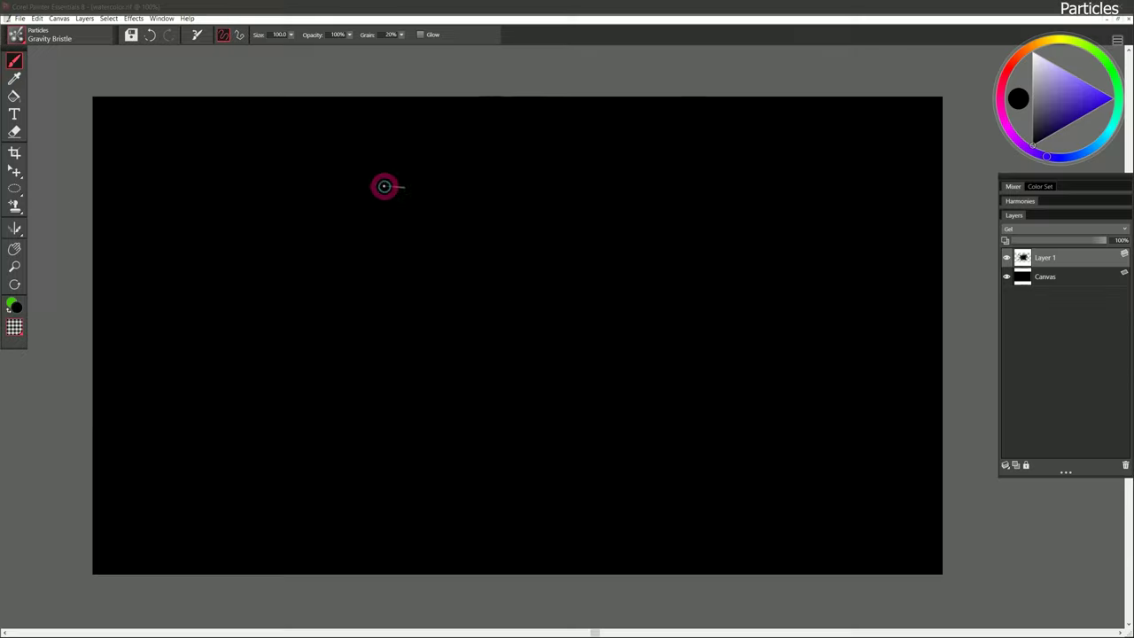
# Try Gravity Bristle strokes at size 453.3 and a Spring Rainbow Silk stroke on the black canvas.
pyautogui.moveTo(481, 274); pyautogui.dragTo(539, 360)
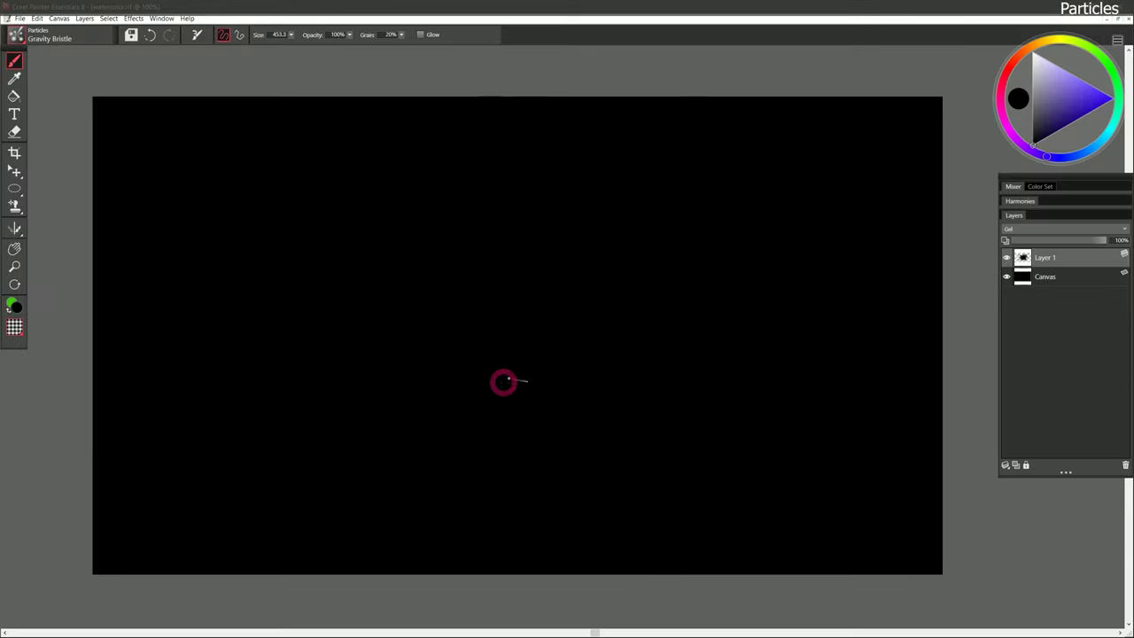
pyautogui.click(344, 308)
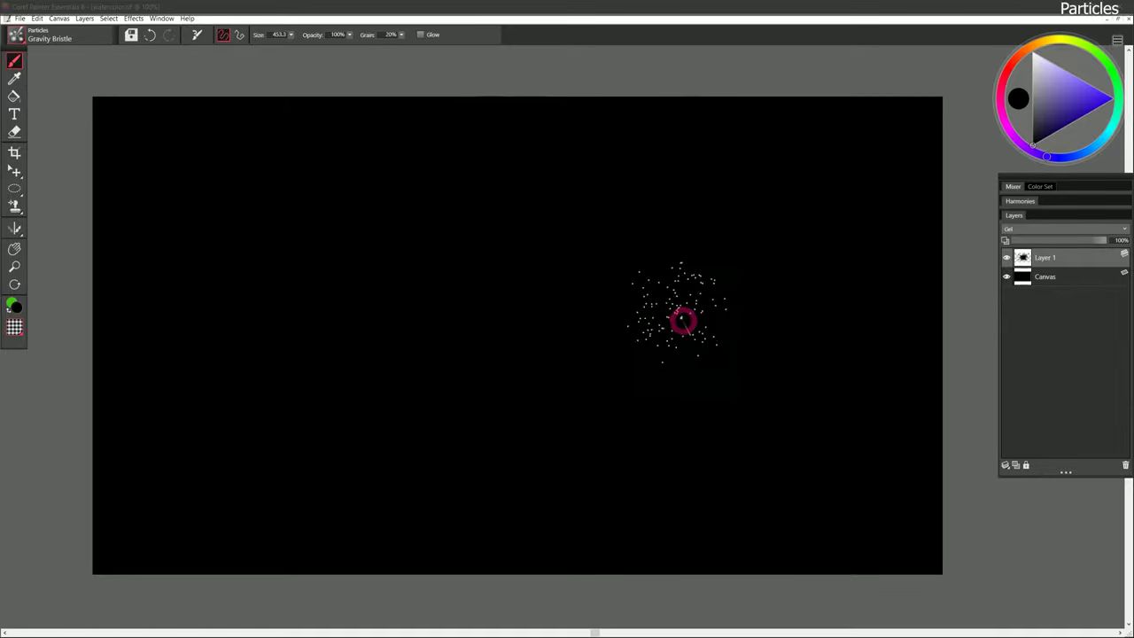
pyautogui.moveTo(398, 269); pyautogui.dragTo(469, 345)
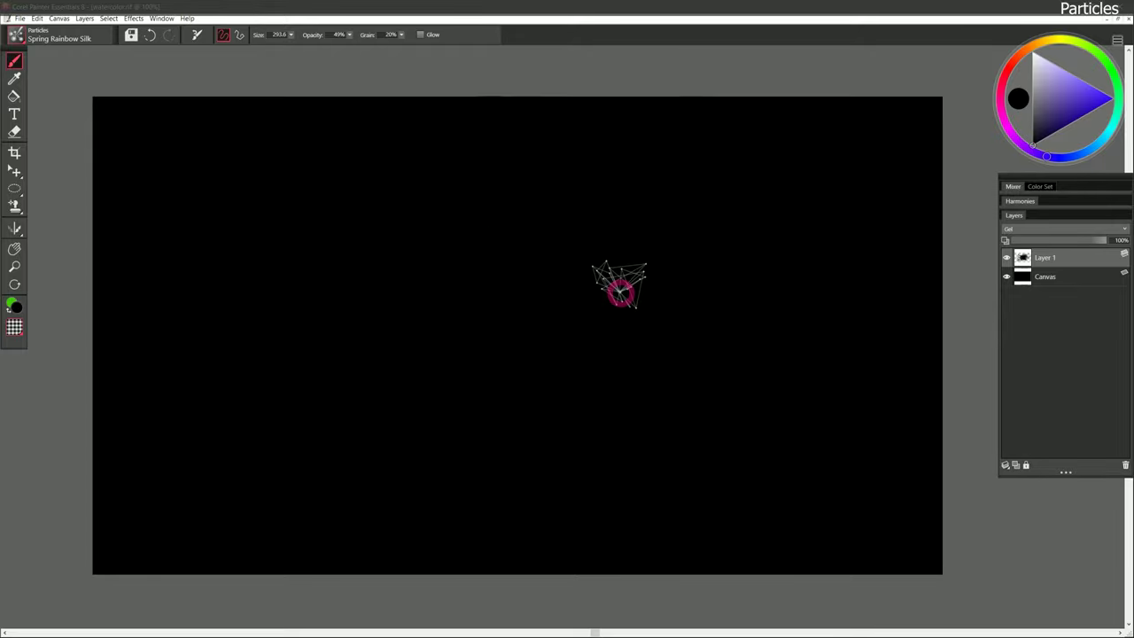
pyautogui.moveTo(471, 278); pyautogui.dragTo(527, 375)
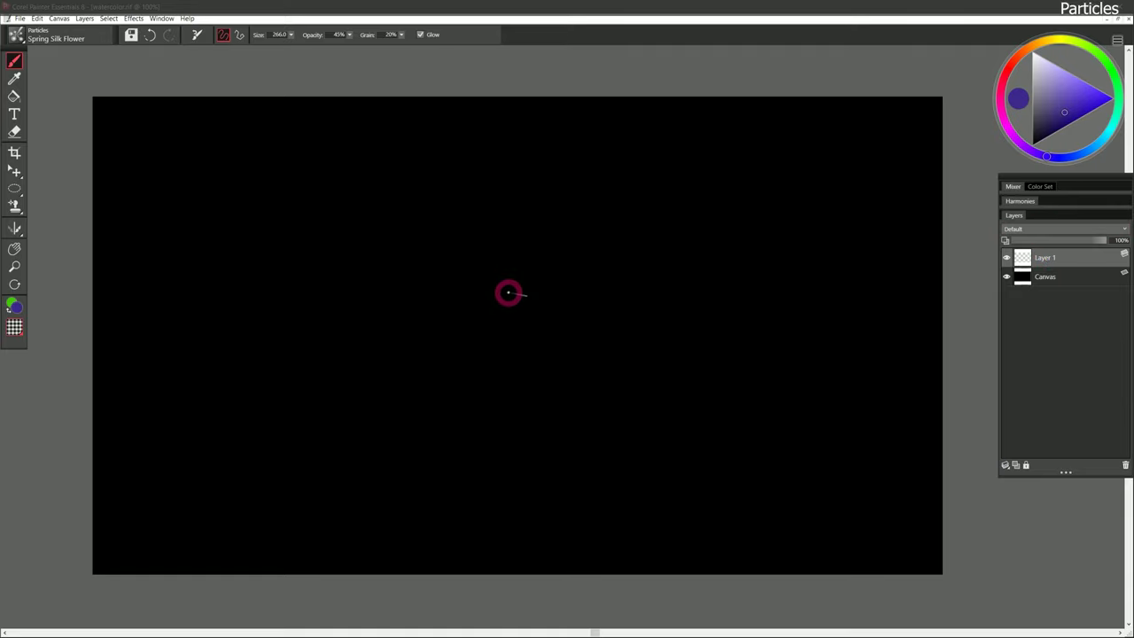
# Paint glowing silk shapes with the Spring Silk Flower brush, first in blue, then in very dark blue with green edges.
pyautogui.moveTo(508, 292)
pyautogui.mouseDown()
pyautogui.moveTo(540, 352)
pyautogui.moveTo(470, 299)
pyautogui.mouseUp()
pyautogui.moveTo(401, 335); pyautogui.dragTo(413, 366)
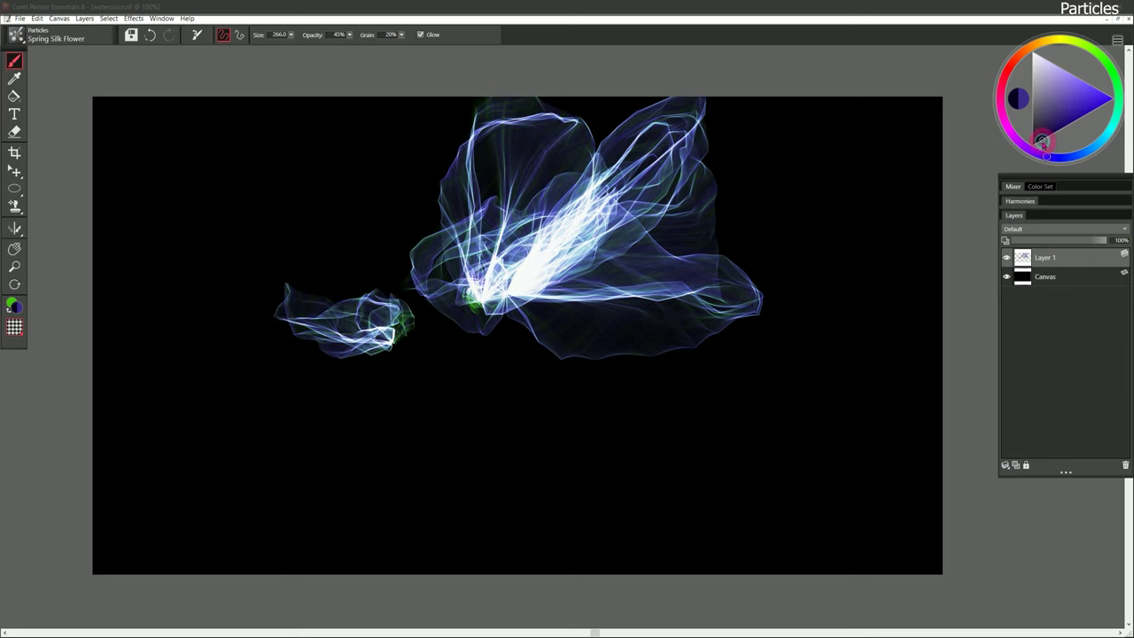
pyautogui.moveTo(501, 400)
pyautogui.mouseDown()
pyautogui.moveTo(571, 388)
pyautogui.moveTo(704, 315)
pyautogui.moveTo(812, 226)
pyautogui.moveTo(771, 309)
pyautogui.moveTo(785, 357)
pyautogui.mouseUp()
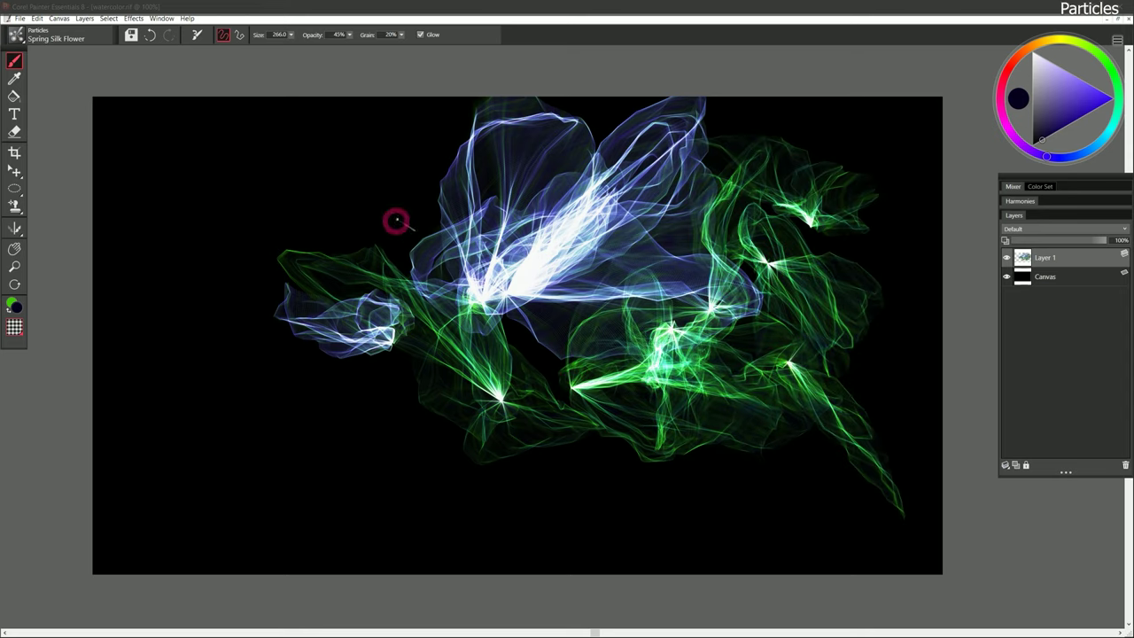
pyautogui.moveTo(395, 220); pyautogui.dragTo(399, 253)
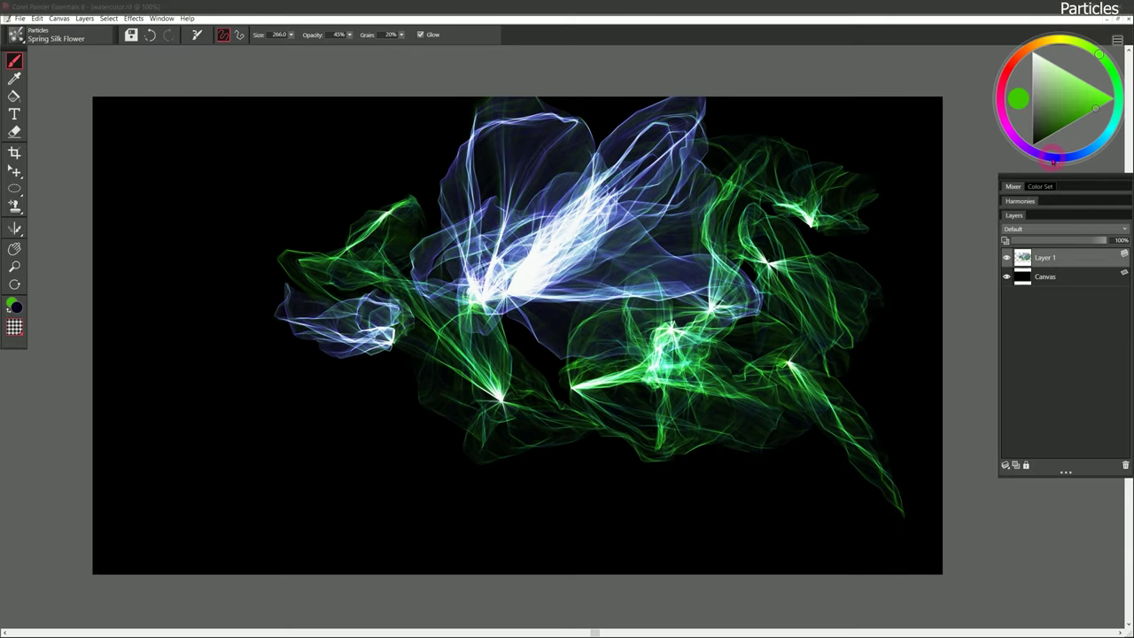
# Change the green secondary colour to purple and paint glowing purple silk shapes with the Spring Silk Flower brush.
pyautogui.moveTo(1052, 160); pyautogui.dragTo(1010, 154)
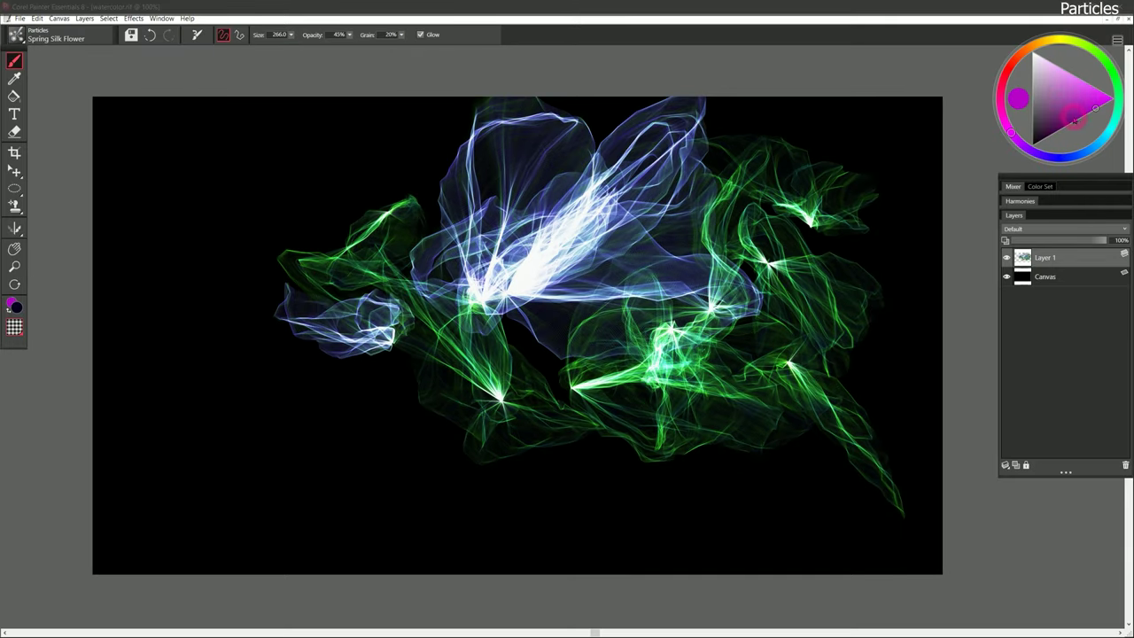
pyautogui.moveTo(231, 350)
pyautogui.mouseDown()
pyautogui.moveTo(238, 335)
pyautogui.moveTo(203, 411)
pyautogui.moveTo(275, 398)
pyautogui.moveTo(261, 464)
pyautogui.moveTo(355, 398)
pyautogui.moveTo(405, 473)
pyautogui.moveTo(536, 472)
pyautogui.moveTo(584, 506)
pyautogui.mouseUp()
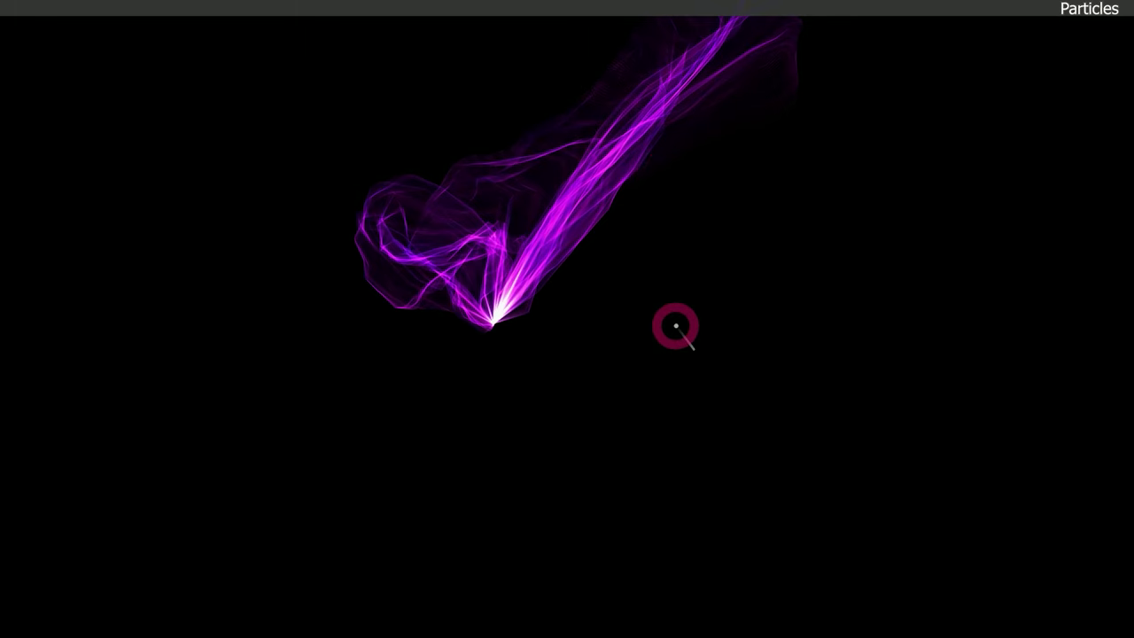
pyautogui.moveTo(676, 327); pyautogui.dragTo(679, 321)
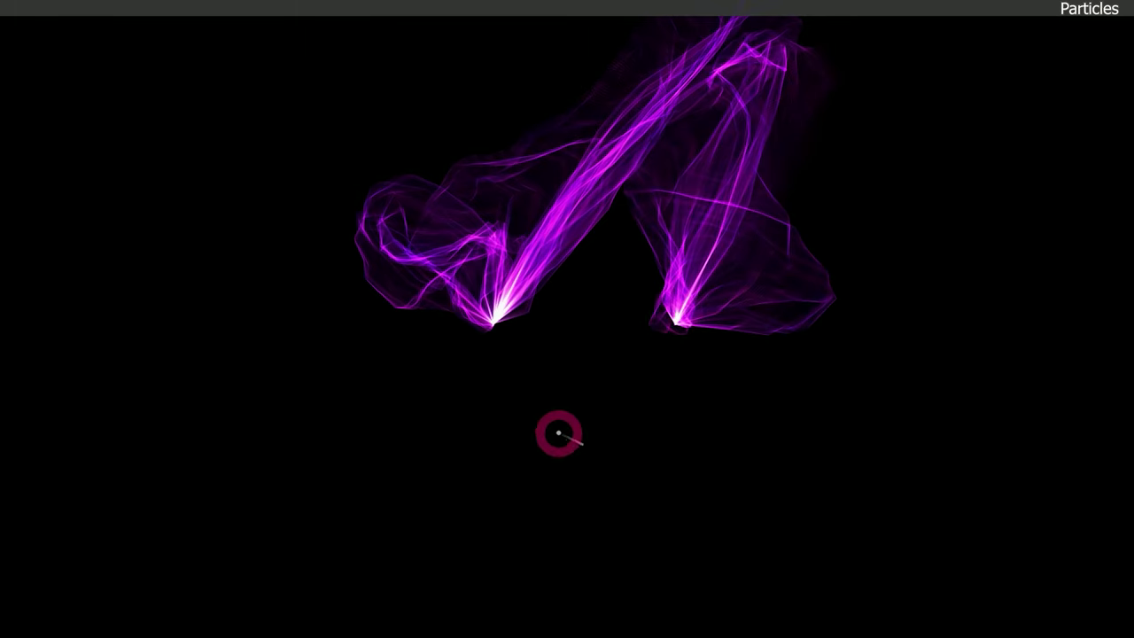
pyautogui.moveTo(559, 433); pyautogui.dragTo(555, 436)
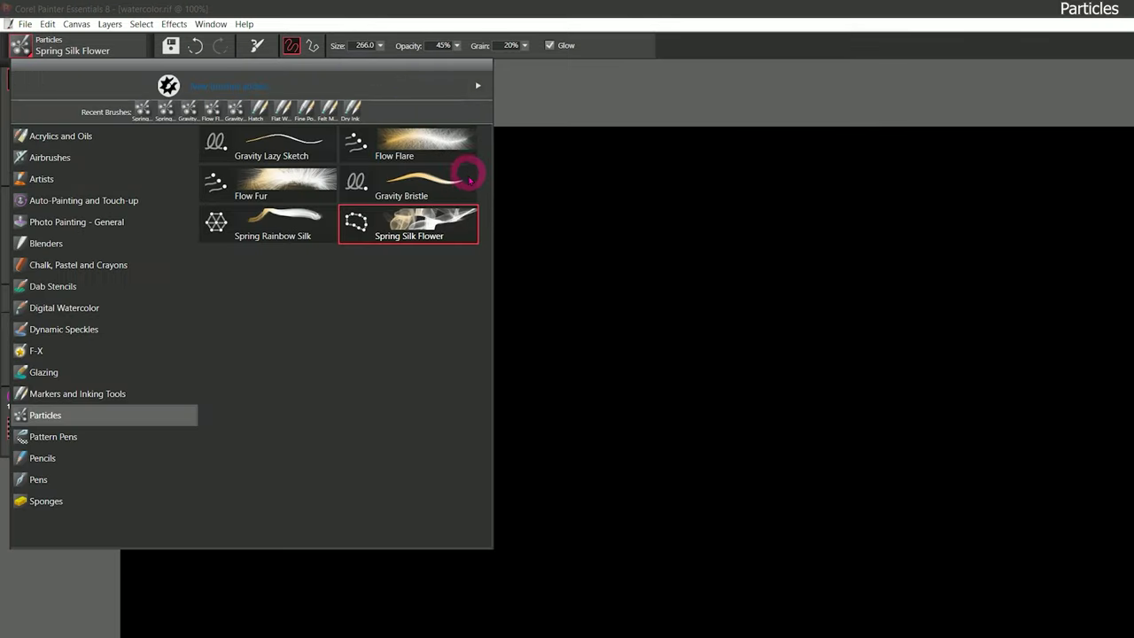
# Choose the Flow Fur brush with Glow enabled and set the main colour to a muted orange-red.
pyautogui.click(302, 183)
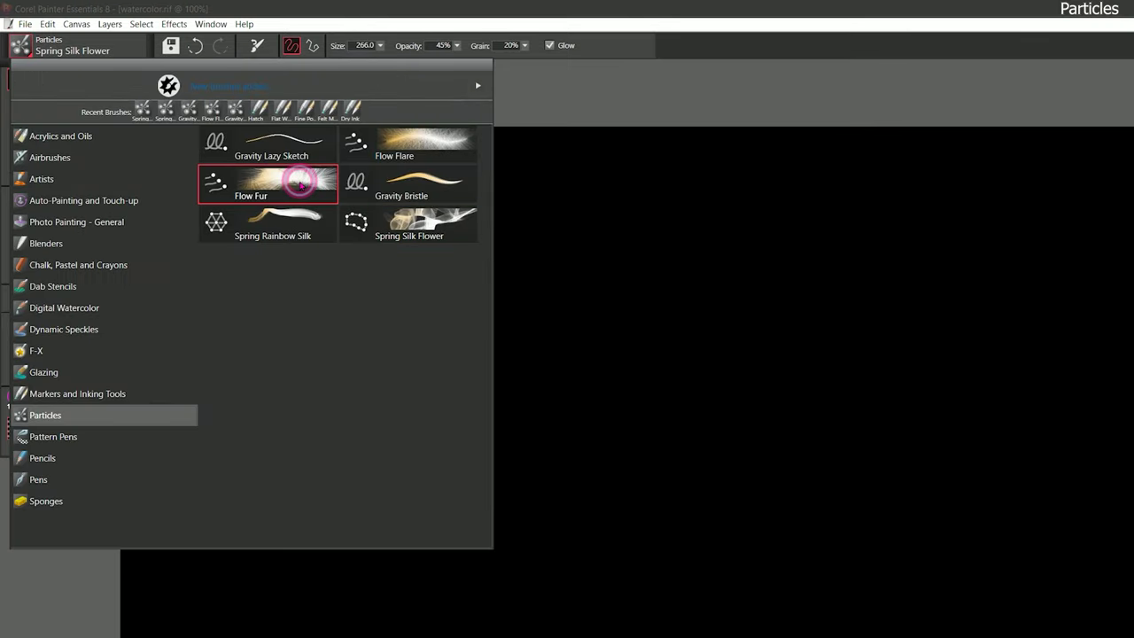
pyautogui.click(561, 63)
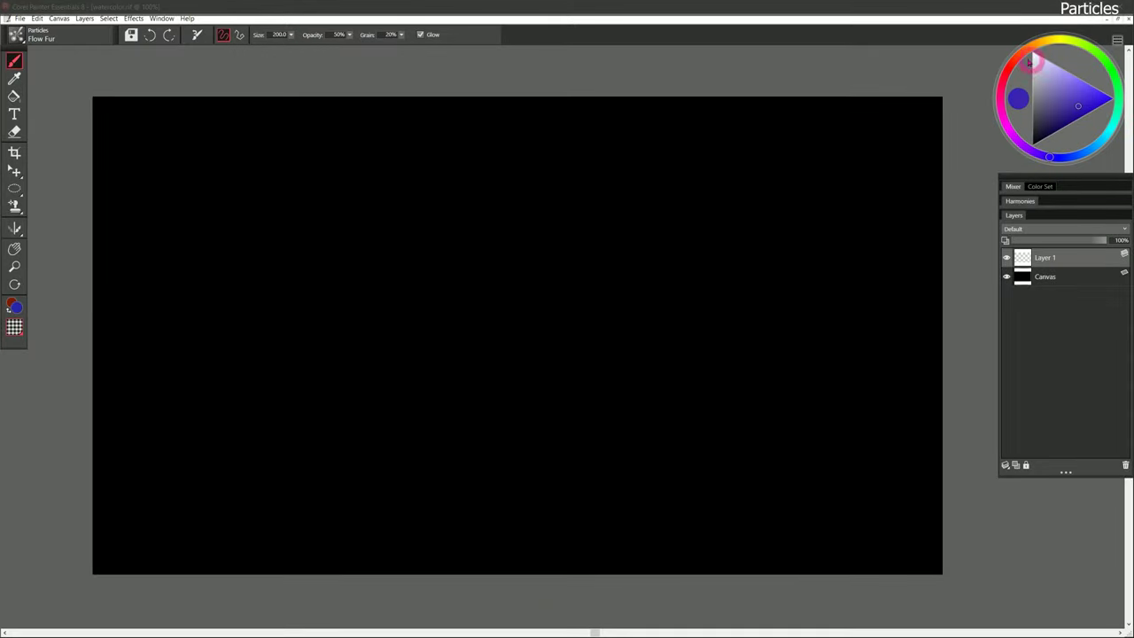
pyautogui.moveTo(1029, 60); pyautogui.dragTo(1017, 60)
pyautogui.click(1072, 115)
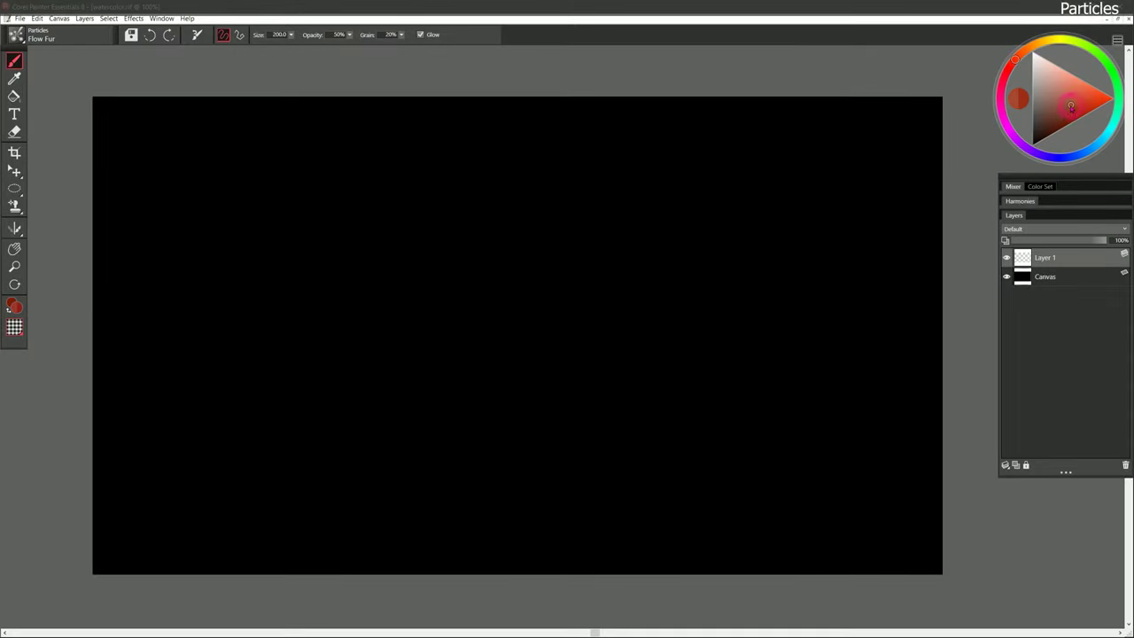
# Build up a patch of fiery orange glowing fur on the black canvas with Flow Fur strokes.
pyautogui.moveTo(521, 214)
pyautogui.mouseDown()
pyautogui.moveTo(378, 342)
pyautogui.moveTo(530, 240)
pyautogui.moveTo(412, 392)
pyautogui.moveTo(488, 320)
pyautogui.moveTo(579, 296)
pyautogui.moveTo(569, 393)
pyautogui.moveTo(623, 412)
pyautogui.moveTo(698, 412)
pyautogui.moveTo(725, 449)
pyautogui.mouseUp()
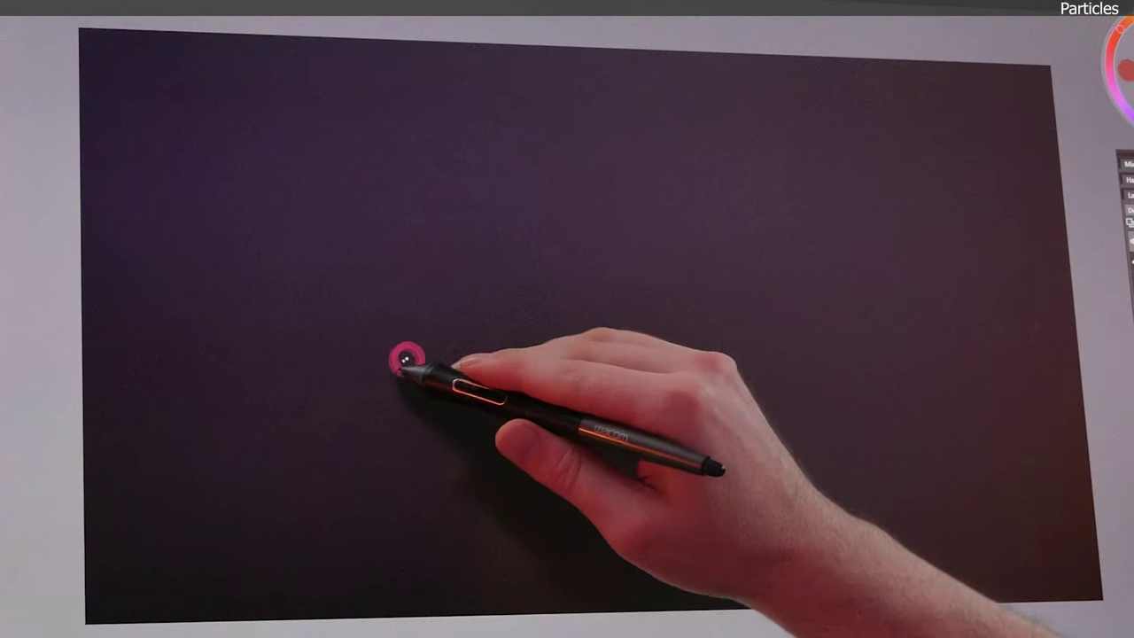
pyautogui.moveTo(405, 362)
pyautogui.mouseDown()
pyautogui.moveTo(384, 370)
pyautogui.moveTo(418, 354)
pyautogui.moveTo(470, 263)
pyautogui.moveTo(588, 235)
pyautogui.moveTo(647, 235)
pyautogui.moveTo(455, 309)
pyautogui.moveTo(476, 484)
pyautogui.moveTo(664, 531)
pyautogui.moveTo(673, 425)
pyautogui.mouseUp()
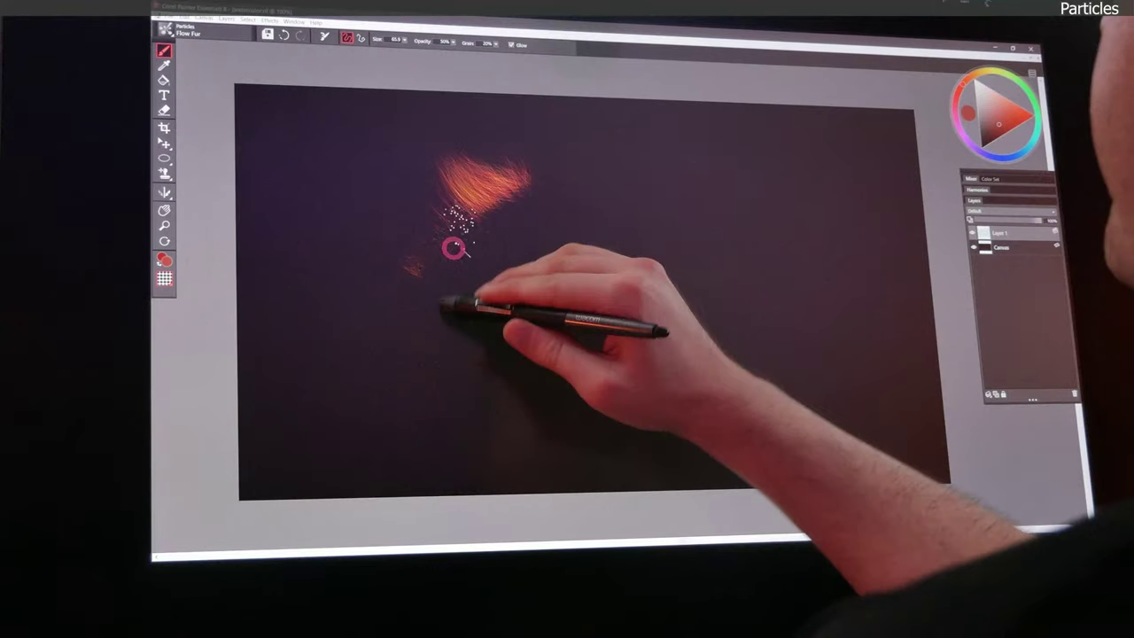
pyautogui.moveTo(455, 246)
pyautogui.mouseDown()
pyautogui.moveTo(535, 181)
pyautogui.moveTo(463, 334)
pyautogui.moveTo(481, 298)
pyautogui.moveTo(552, 246)
pyautogui.moveTo(589, 257)
pyautogui.moveTo(576, 392)
pyautogui.moveTo(646, 360)
pyautogui.mouseUp()
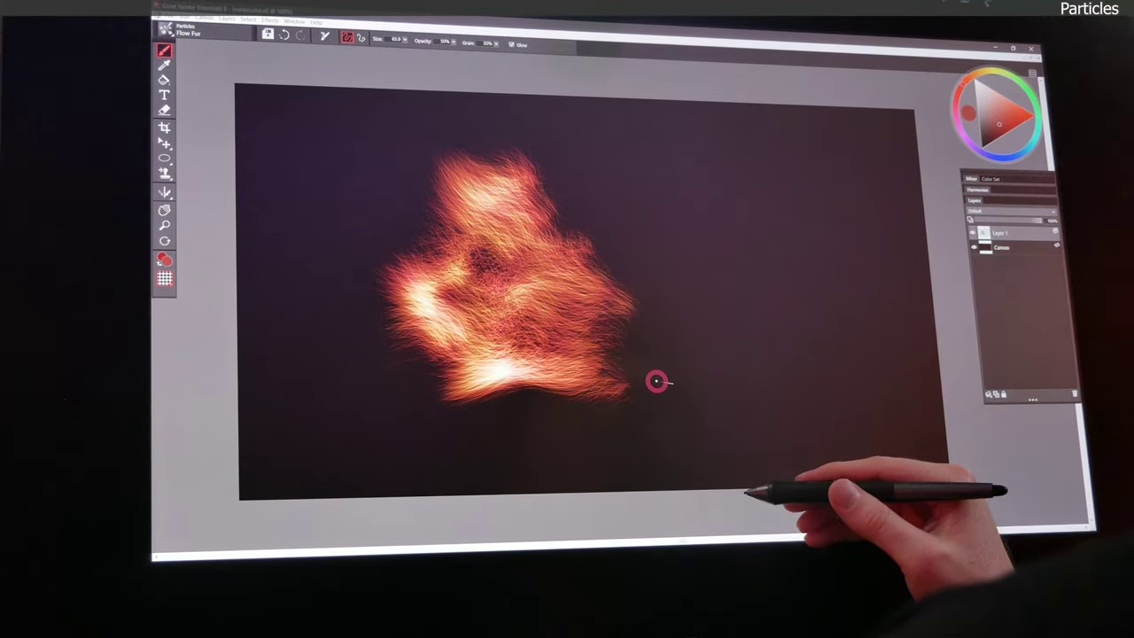
pyautogui.moveTo(708, 298); pyautogui.dragTo(760, 326)
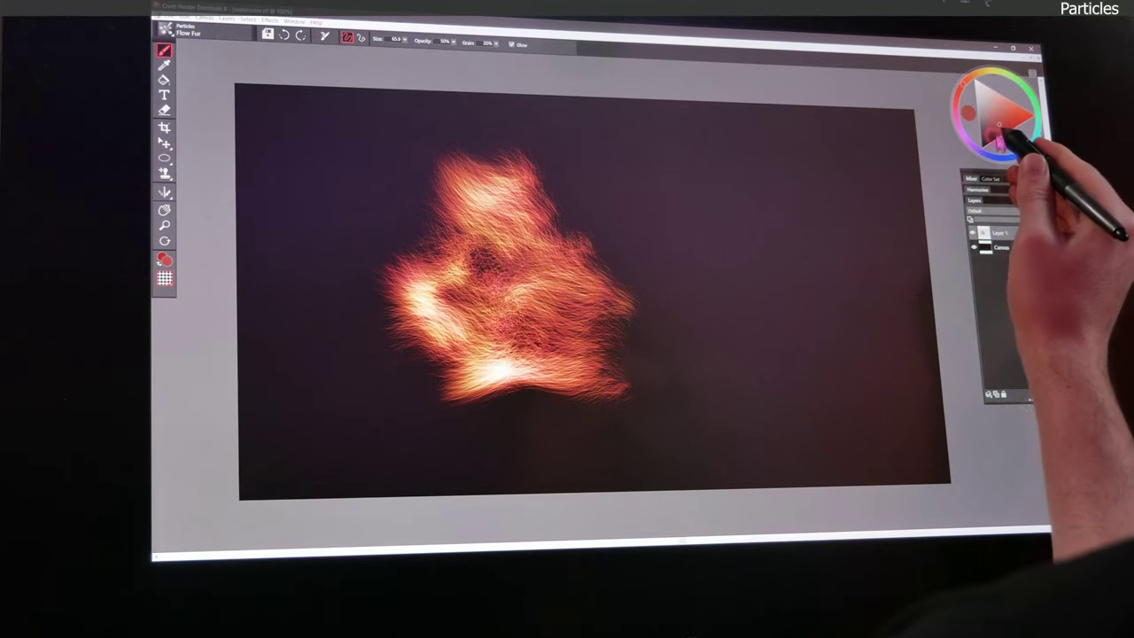
# Darken the brush colour to a deep brown and a second muted shade, painting glowing fur strokes beside the fiery patch.
pyautogui.click(991, 133)
pyautogui.moveTo(711, 249); pyautogui.dragTo(687, 254)
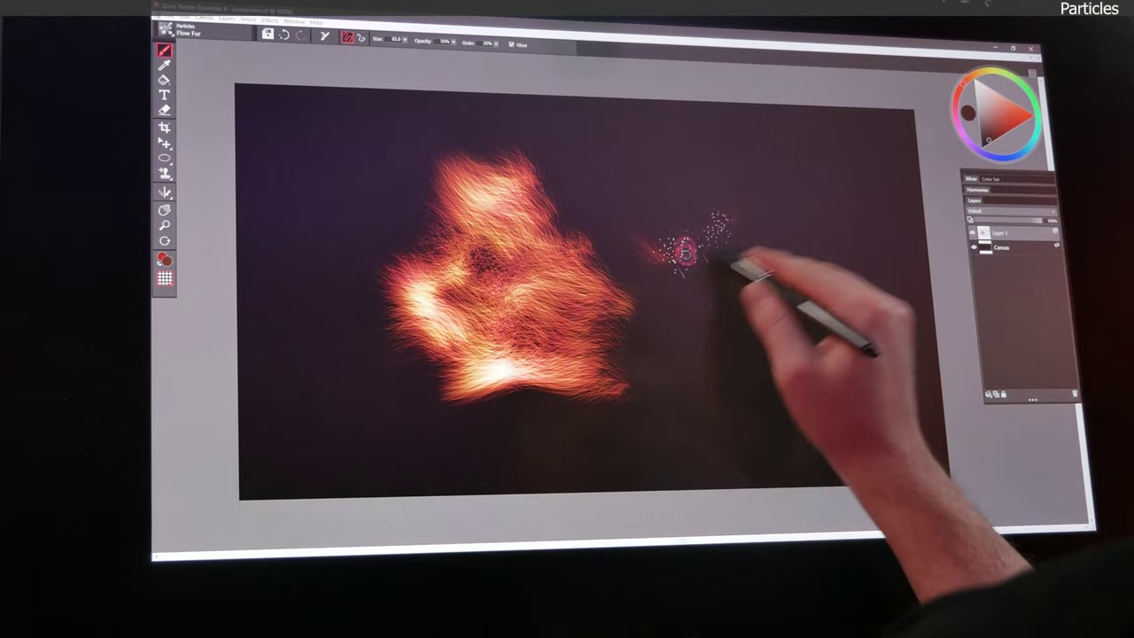
pyautogui.moveTo(687, 254)
pyautogui.mouseDown()
pyautogui.moveTo(682, 281)
pyautogui.moveTo(746, 240)
pyautogui.moveTo(698, 217)
pyautogui.moveTo(685, 187)
pyautogui.moveTo(709, 206)
pyautogui.moveTo(694, 285)
pyautogui.moveTo(740, 286)
pyautogui.mouseUp()
pyautogui.click(983, 124)
pyautogui.moveTo(850, 156)
pyautogui.mouseDown()
pyautogui.moveTo(828, 177)
pyautogui.moveTo(842, 277)
pyautogui.moveTo(836, 172)
pyautogui.moveTo(891, 253)
pyautogui.moveTo(772, 322)
pyautogui.moveTo(832, 338)
pyautogui.moveTo(734, 397)
pyautogui.moveTo(646, 354)
pyautogui.moveTo(834, 405)
pyautogui.mouseUp()
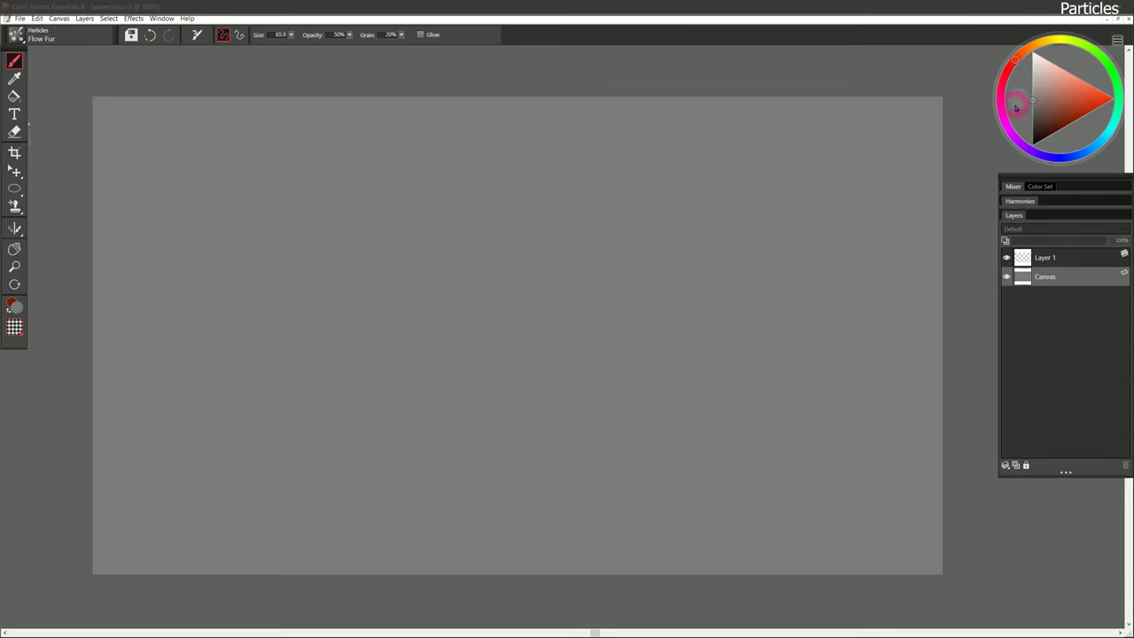
# Paint a patch of dark brown fur on the grey canvas using Flow Fur without Glow.
pyautogui.click(1044, 127)
pyautogui.moveTo(329, 328)
pyautogui.mouseDown()
pyautogui.moveTo(476, 240)
pyautogui.moveTo(426, 385)
pyautogui.moveTo(506, 137)
pyautogui.moveTo(336, 404)
pyautogui.moveTo(585, 278)
pyautogui.moveTo(531, 443)
pyautogui.mouseUp()
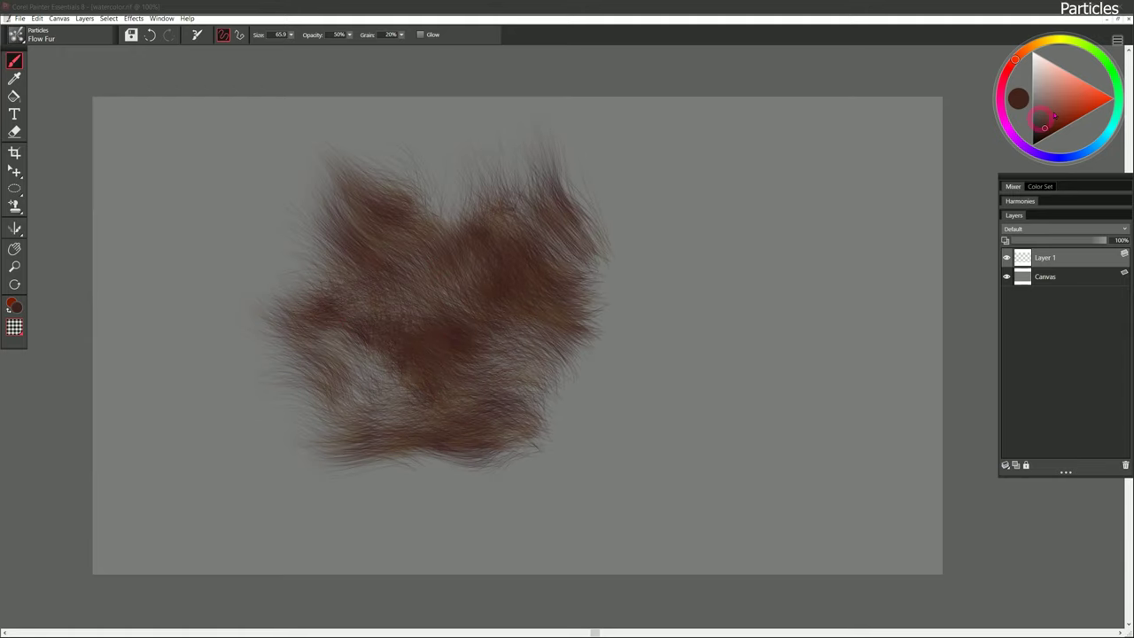
# Add lighter fur strokes beside the brown patch, using two progressively paler colours.
pyautogui.click(1042, 85)
pyautogui.moveTo(700, 213)
pyautogui.mouseDown()
pyautogui.moveTo(640, 311)
pyautogui.moveTo(644, 421)
pyautogui.mouseUp()
pyautogui.click(1037, 66)
pyautogui.moveTo(753, 221)
pyautogui.mouseDown()
pyautogui.moveTo(667, 340)
pyautogui.moveTo(769, 313)
pyautogui.moveTo(768, 362)
pyautogui.moveTo(725, 471)
pyautogui.moveTo(754, 504)
pyautogui.moveTo(866, 522)
pyautogui.mouseUp()
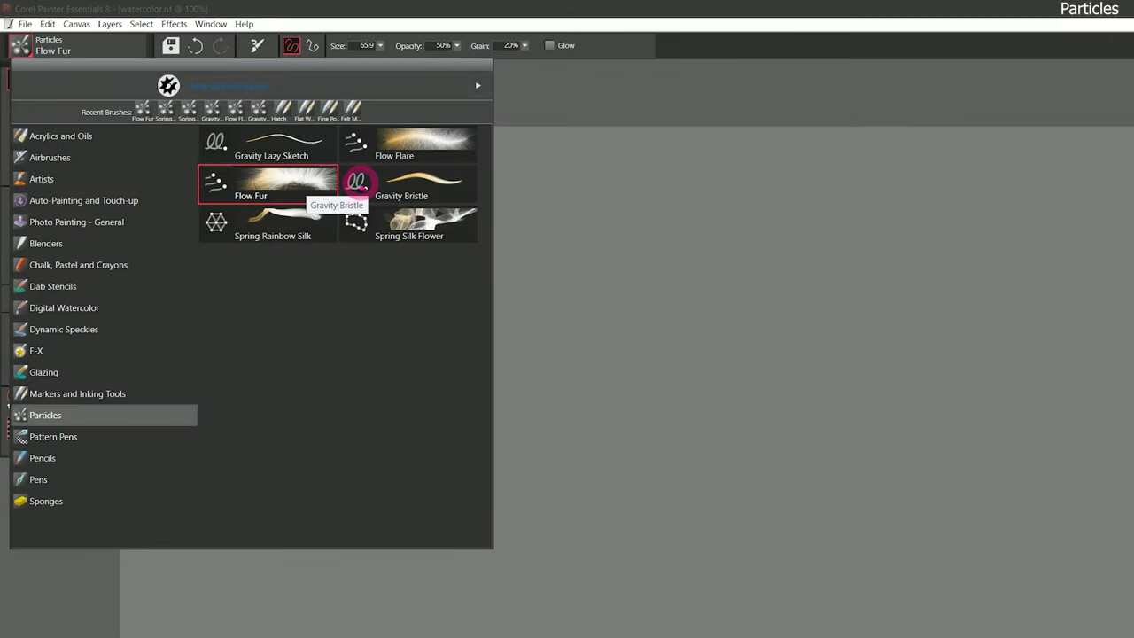
# Choose the Gravity Bristle brush and draw a broad wavy stroke in pale pinkish grey at size 453.4.
pyautogui.click(357, 183)
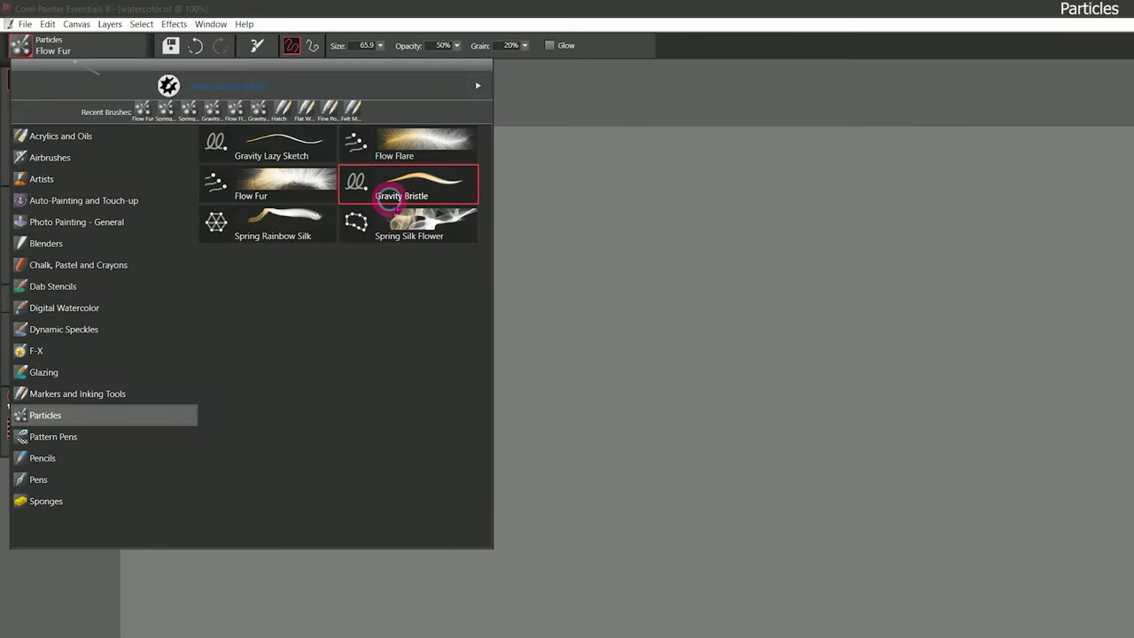
pyautogui.moveTo(548, 320)
pyautogui.mouseDown()
pyautogui.moveTo(515, 281)
pyautogui.moveTo(404, 261)
pyautogui.moveTo(238, 272)
pyautogui.moveTo(242, 310)
pyautogui.moveTo(234, 199)
pyautogui.mouseUp()
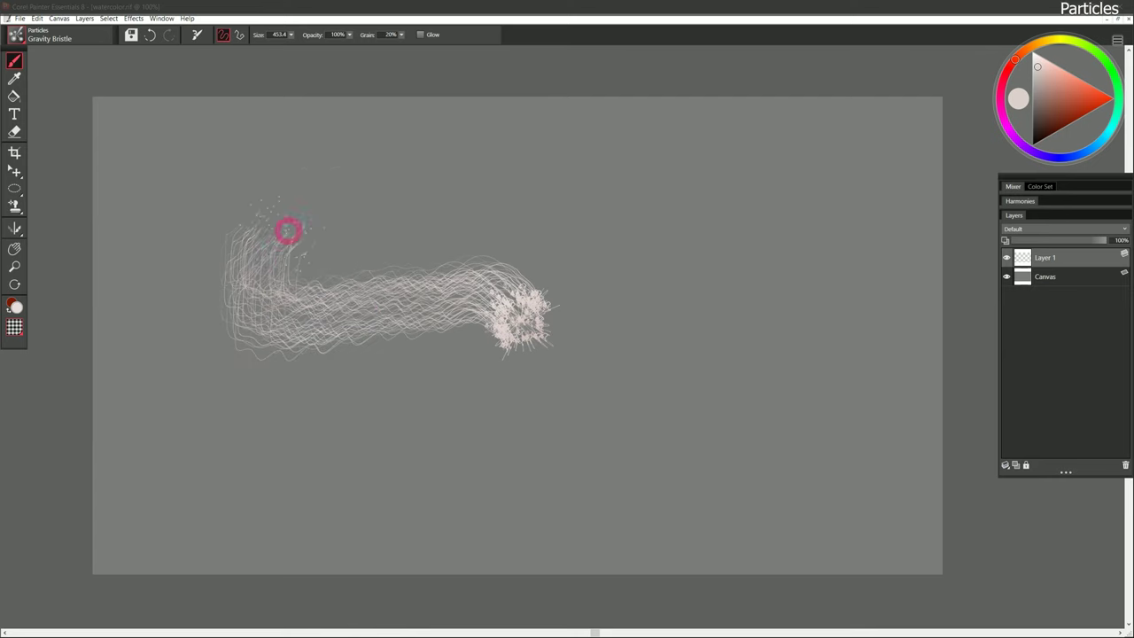
pyautogui.moveTo(288, 231)
pyautogui.mouseDown()
pyautogui.moveTo(424, 190)
pyautogui.moveTo(581, 171)
pyautogui.moveTo(617, 215)
pyautogui.moveTo(711, 227)
pyautogui.moveTo(709, 278)
pyautogui.moveTo(735, 322)
pyautogui.moveTo(665, 391)
pyautogui.moveTo(517, 425)
pyautogui.moveTo(423, 420)
pyautogui.moveTo(286, 447)
pyautogui.moveTo(268, 464)
pyautogui.moveTo(411, 508)
pyautogui.moveTo(559, 486)
pyautogui.moveTo(720, 484)
pyautogui.mouseUp()
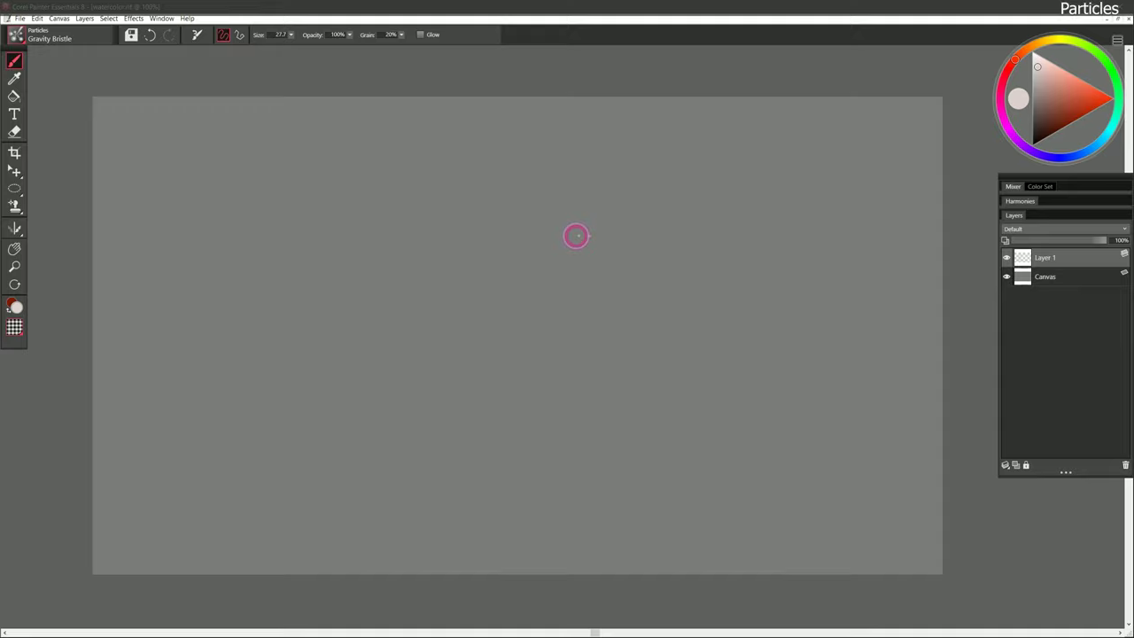
# Draw a fan of thin, curved pale hair strokes on the cleared grey canvas with Gravity Bristle at size 27.7.
pyautogui.moveTo(585, 236); pyautogui.dragTo(310, 413)
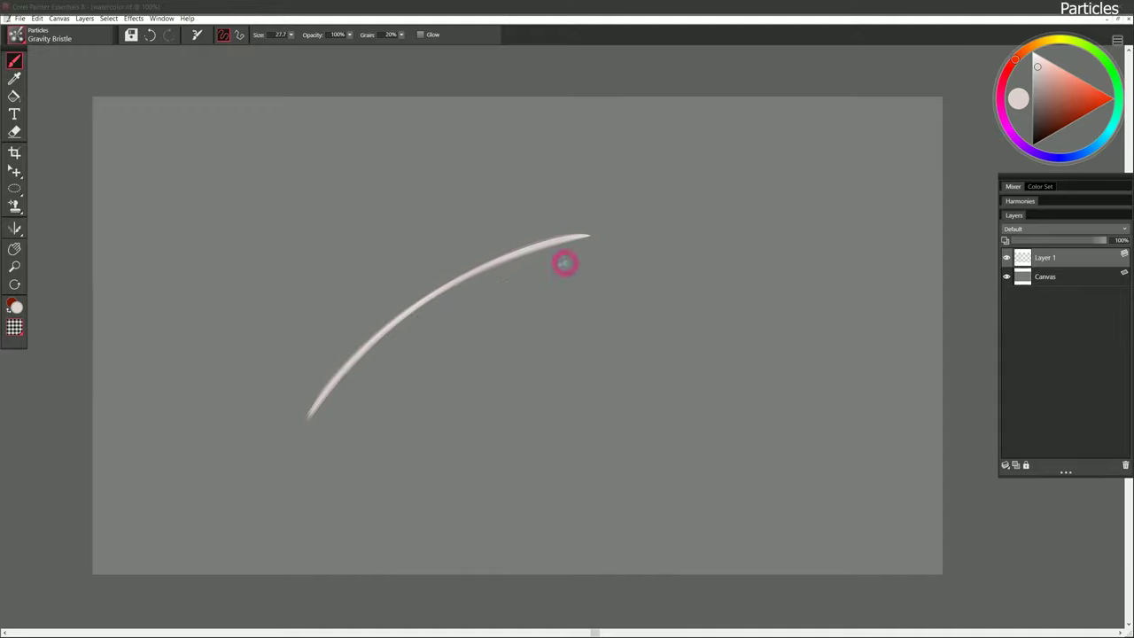
pyautogui.moveTo(574, 260)
pyautogui.mouseDown()
pyautogui.moveTo(344, 408)
pyautogui.moveTo(298, 418)
pyautogui.mouseUp()
pyautogui.moveTo(574, 164); pyautogui.dragTo(304, 422)
pyautogui.moveTo(611, 151); pyautogui.dragTo(303, 423)
pyautogui.moveTo(567, 145); pyautogui.dragTo(295, 438)
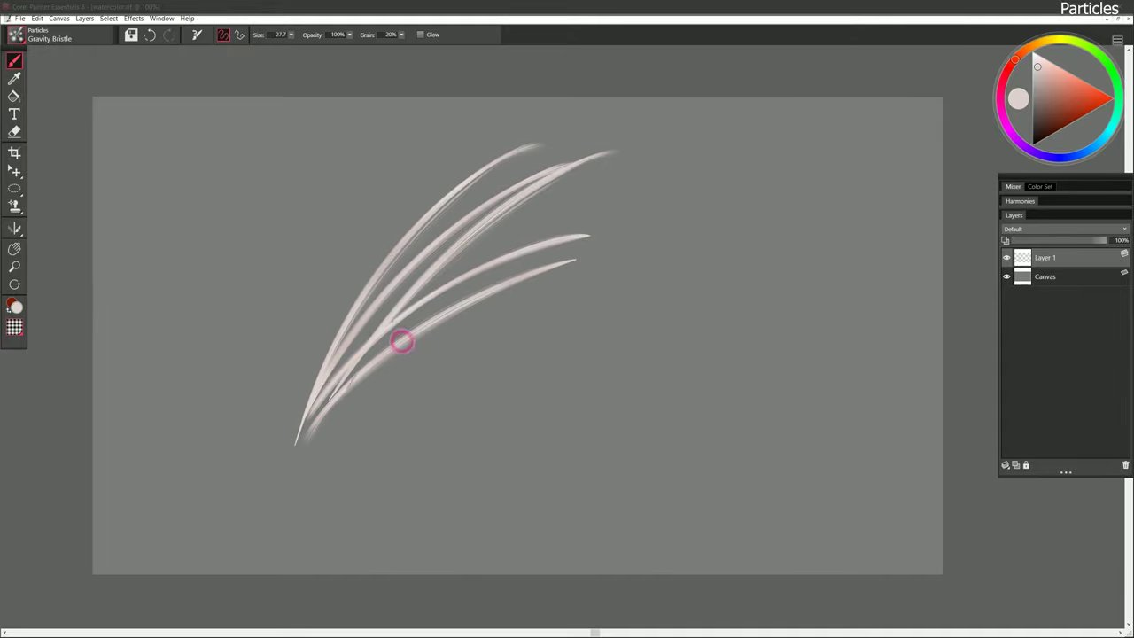
pyautogui.moveTo(673, 151); pyautogui.dragTo(350, 385)
pyautogui.moveTo(691, 176); pyautogui.dragTo(359, 394)
pyautogui.moveTo(372, 433); pyautogui.dragTo(544, 373)
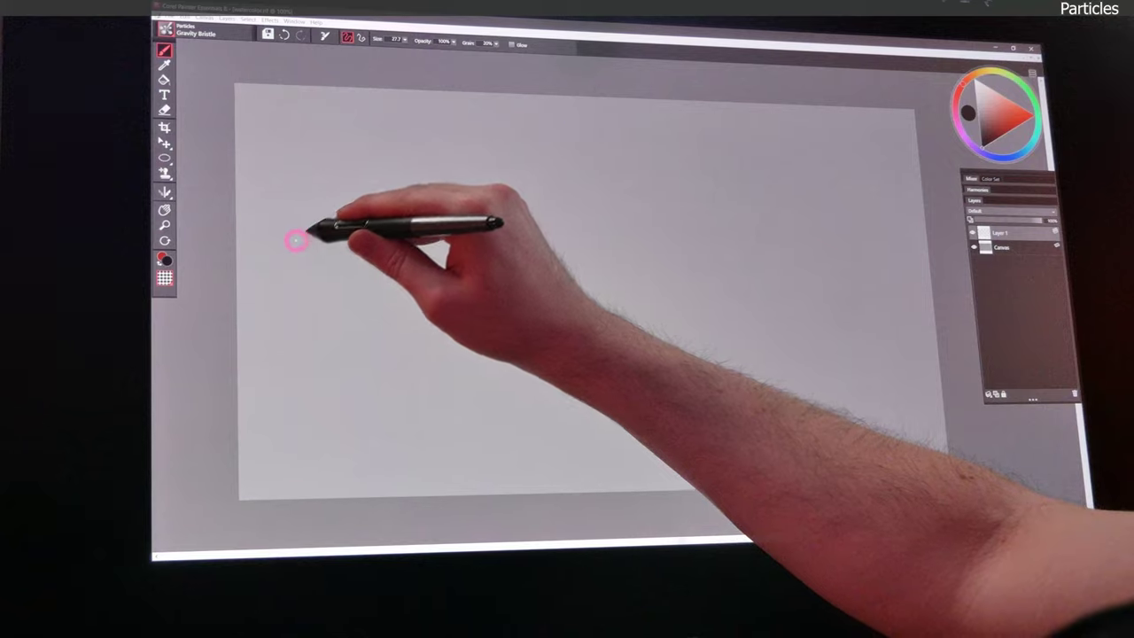
# Draw long, wavy hair-like strokes in a near-black colour across the cleared canvas with the Gravity Bristle brush.
pyautogui.moveTo(295, 240)
pyautogui.mouseDown()
pyautogui.moveTo(325, 209)
pyautogui.moveTo(398, 188)
pyautogui.moveTo(502, 222)
pyautogui.moveTo(749, 162)
pyautogui.mouseUp()
pyautogui.moveTo(299, 260); pyautogui.dragTo(805, 168)
pyautogui.moveTo(747, 199)
pyautogui.mouseDown()
pyautogui.moveTo(493, 222)
pyautogui.moveTo(363, 288)
pyautogui.mouseUp()
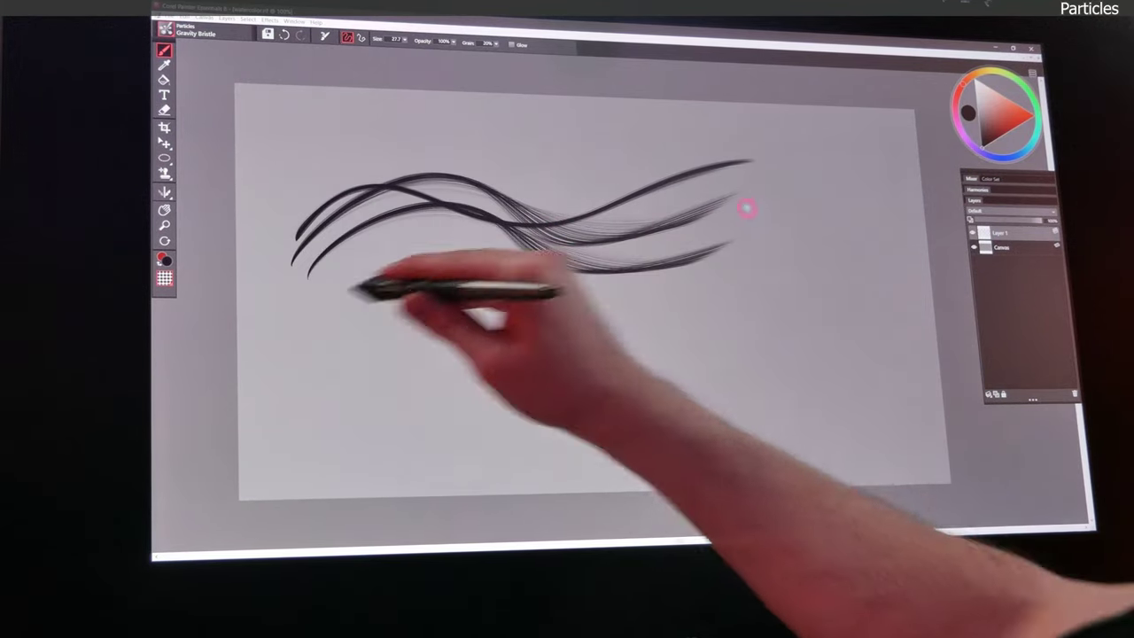
pyautogui.moveTo(747, 245)
pyautogui.mouseDown()
pyautogui.moveTo(292, 288)
pyautogui.moveTo(671, 182)
pyautogui.moveTo(352, 221)
pyautogui.moveTo(750, 228)
pyautogui.moveTo(483, 216)
pyautogui.moveTo(299, 278)
pyautogui.moveTo(673, 257)
pyautogui.moveTo(278, 279)
pyautogui.moveTo(699, 182)
pyautogui.moveTo(526, 246)
pyautogui.mouseUp()
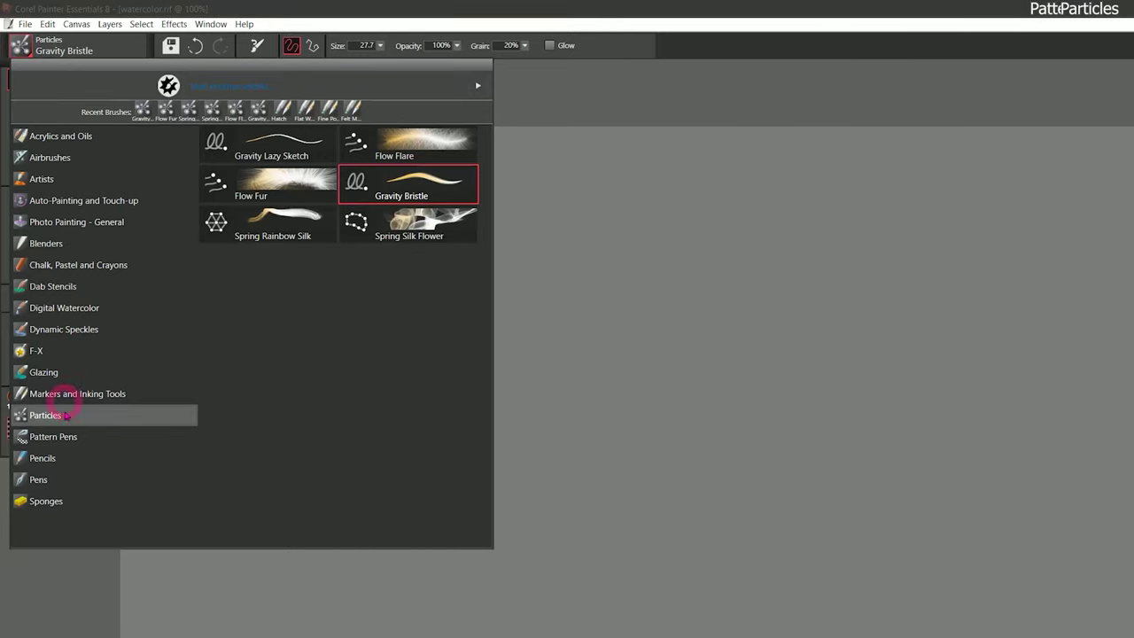
# Choose the Pattern Pen Masked brush from the Pattern Pens category and set its pattern to the flames.
pyautogui.click(63, 437)
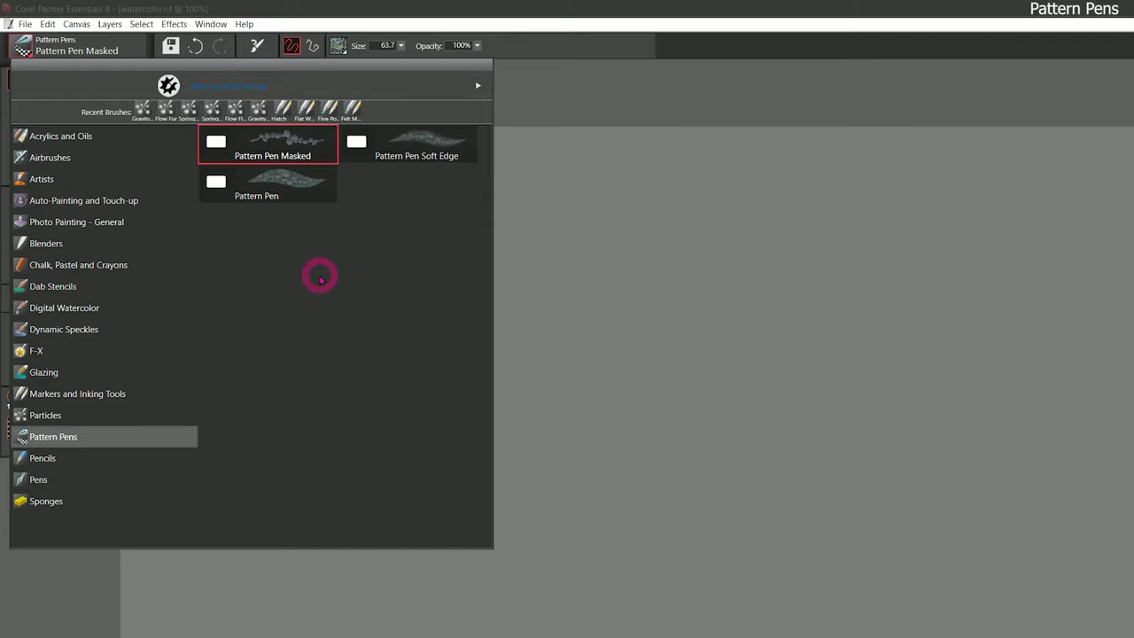
pyautogui.click(306, 142)
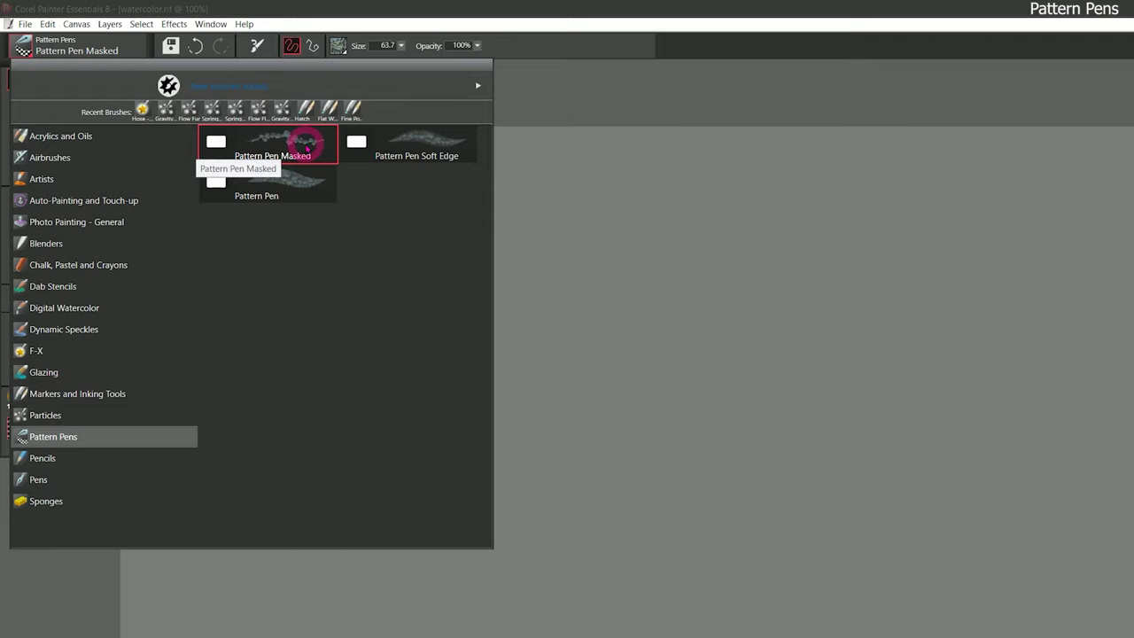
pyautogui.click(306, 142)
pyautogui.click(340, 46)
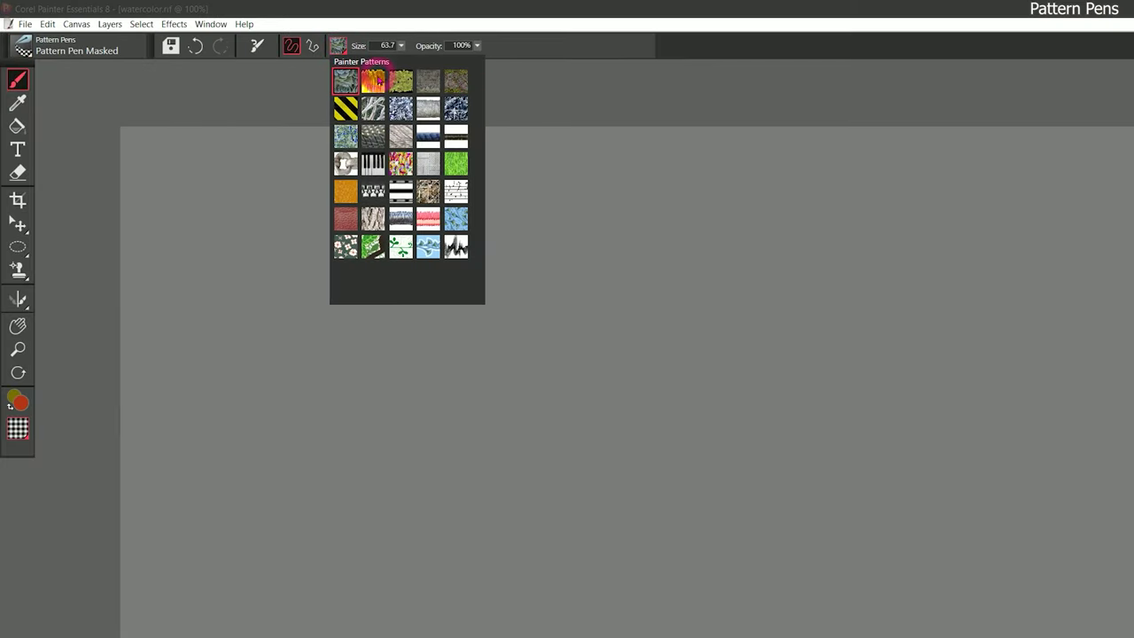
pyautogui.click(374, 83)
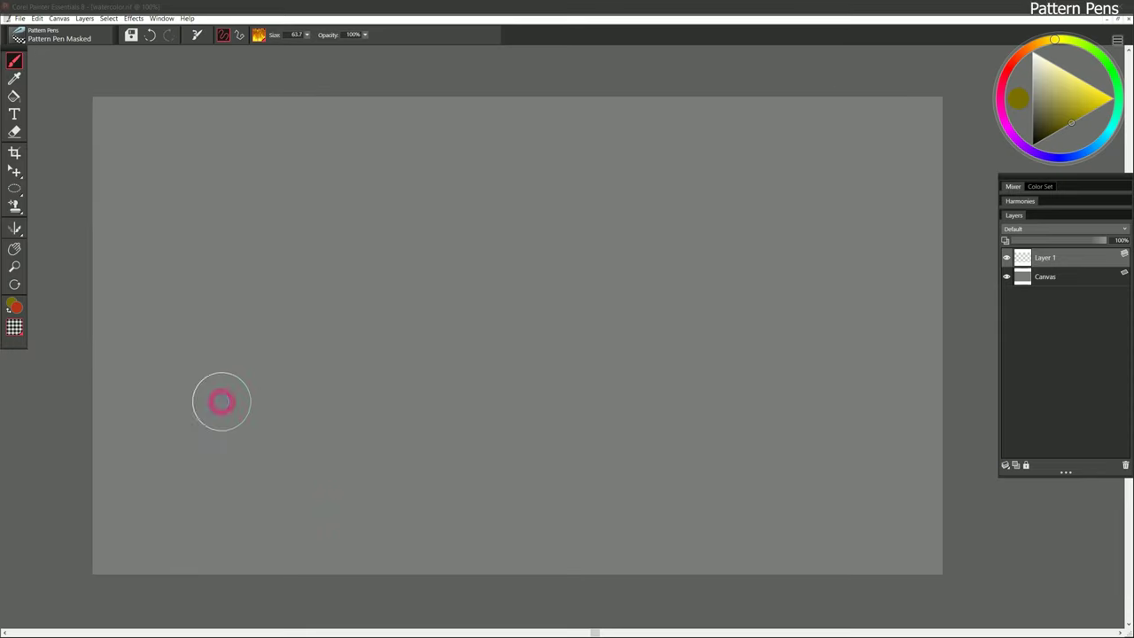
# Draw two long horizontal flame strokes across the lower canvas and two flame arcs above them at size 63.7.
pyautogui.moveTo(288, 525); pyautogui.dragTo(478, 512)
pyautogui.moveTo(365, 391)
pyautogui.mouseDown()
pyautogui.moveTo(595, 386)
pyautogui.moveTo(797, 398)
pyautogui.mouseUp()
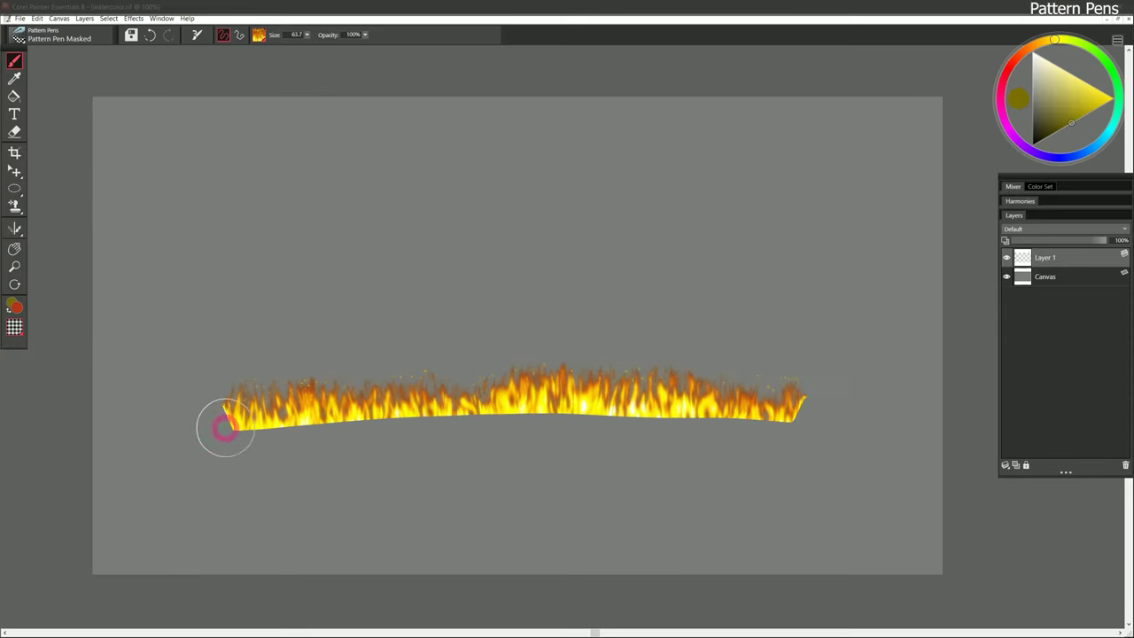
pyautogui.moveTo(218, 424)
pyautogui.mouseDown()
pyautogui.moveTo(675, 429)
pyautogui.moveTo(817, 451)
pyautogui.mouseUp()
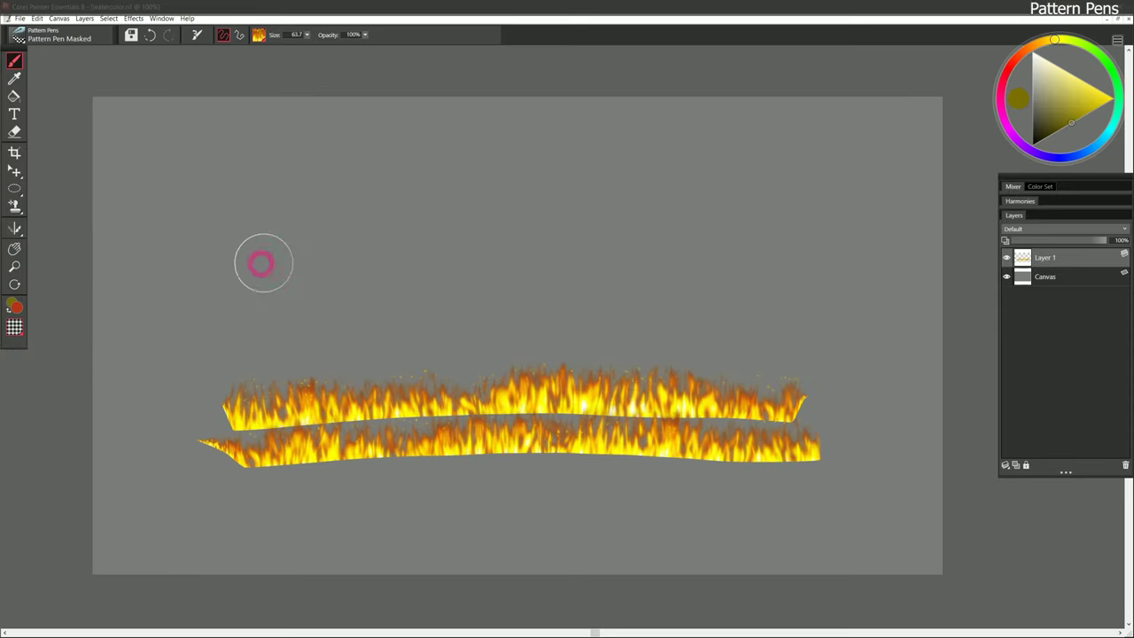
pyautogui.moveTo(237, 299)
pyautogui.mouseDown()
pyautogui.moveTo(289, 175)
pyautogui.moveTo(356, 180)
pyautogui.moveTo(403, 258)
pyautogui.mouseUp()
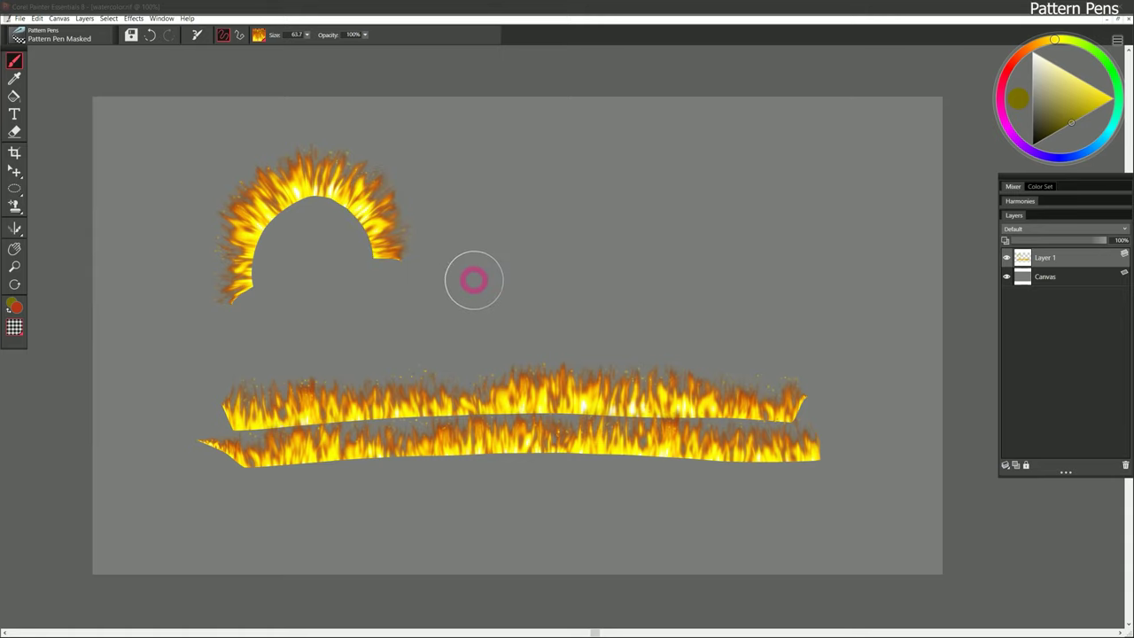
pyautogui.moveTo(475, 295)
pyautogui.mouseDown()
pyautogui.moveTo(471, 228)
pyautogui.moveTo(536, 195)
pyautogui.moveTo(605, 228)
pyautogui.mouseUp()
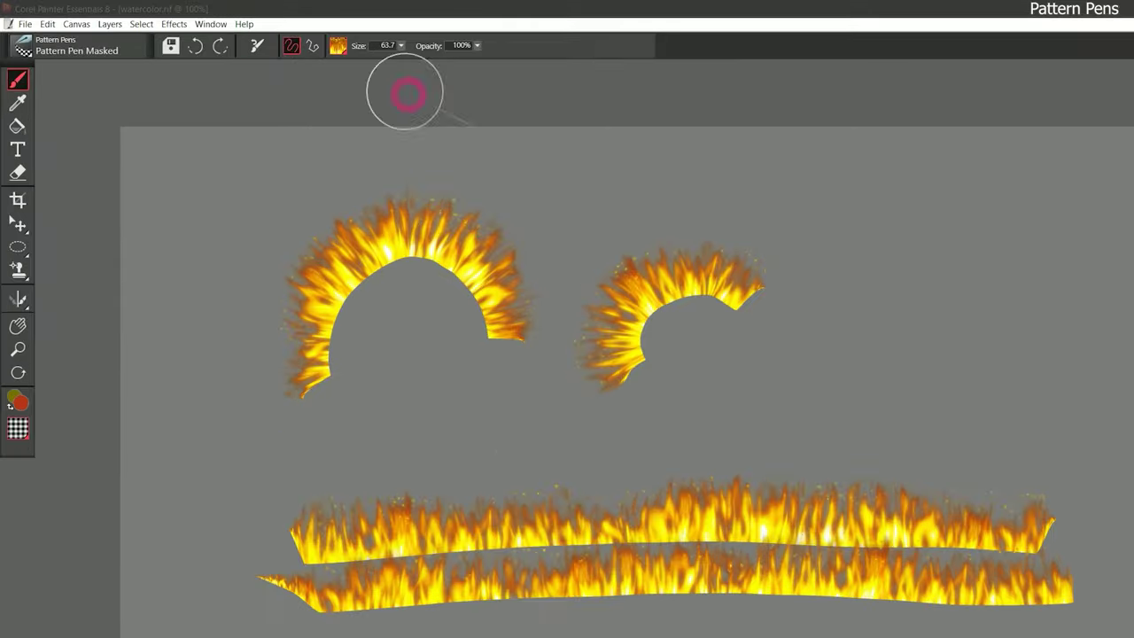
# Switch to the Pattern Pen brush and draw a wide flame arc and a short curved flame stroke at size 66.7.
pyautogui.click(338, 45)
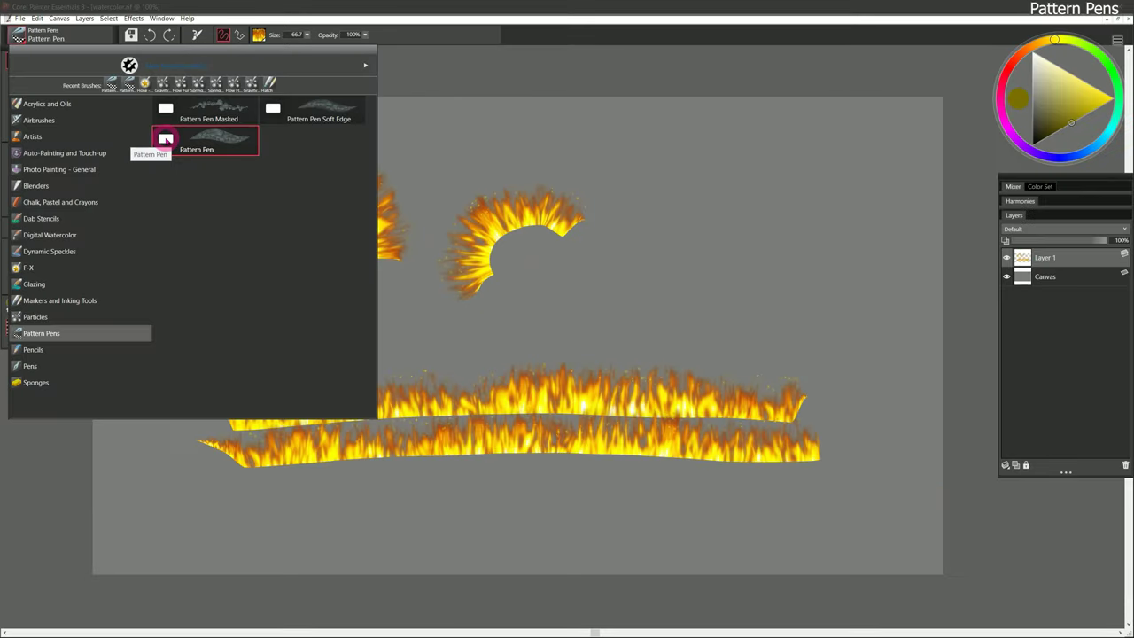
pyautogui.click(165, 139)
pyautogui.moveTo(591, 241)
pyautogui.mouseDown()
pyautogui.moveTo(675, 188)
pyautogui.moveTo(741, 204)
pyautogui.moveTo(793, 252)
pyautogui.mouseUp()
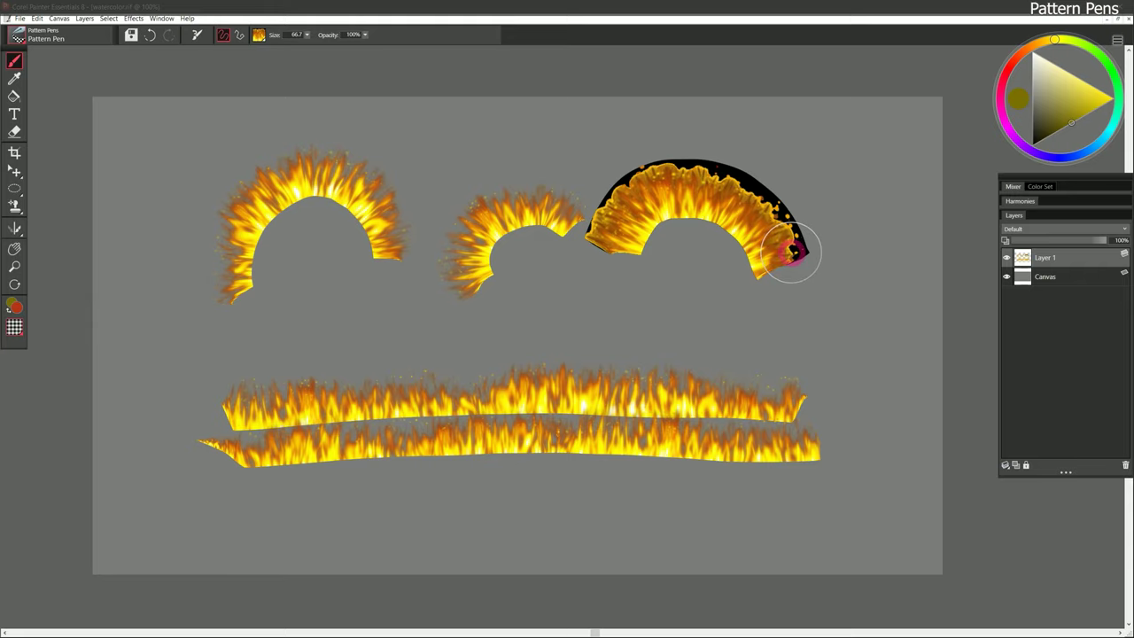
pyautogui.moveTo(574, 190); pyautogui.dragTo(483, 277)
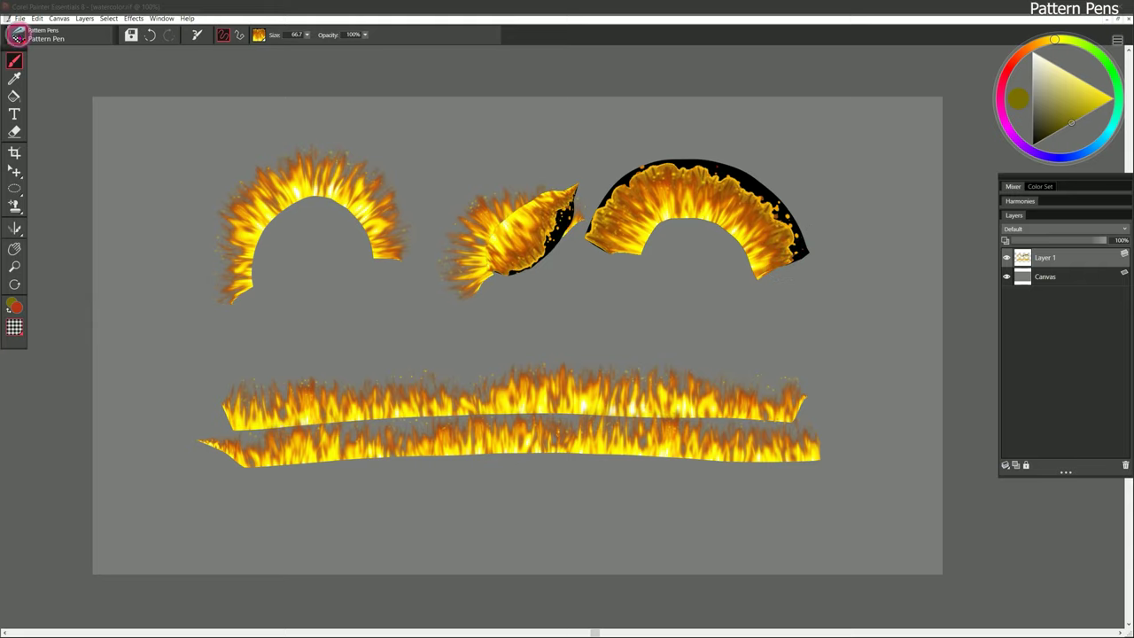
# Switch to the Pattern Pen Soft Edge brush and draw two curved flame strokes between the arcs and long strokes at size 53.1.
pyautogui.click(17, 36)
pyautogui.click(332, 120)
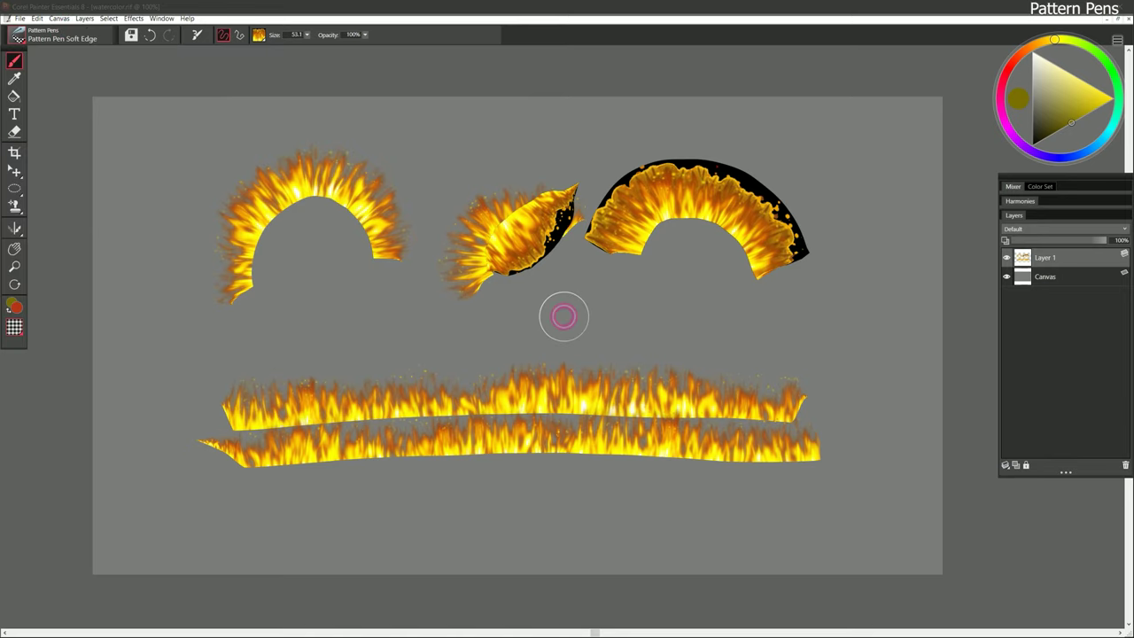
pyautogui.moveTo(560, 306)
pyautogui.mouseDown()
pyautogui.moveTo(622, 298)
pyautogui.moveTo(695, 310)
pyautogui.moveTo(735, 324)
pyautogui.mouseUp()
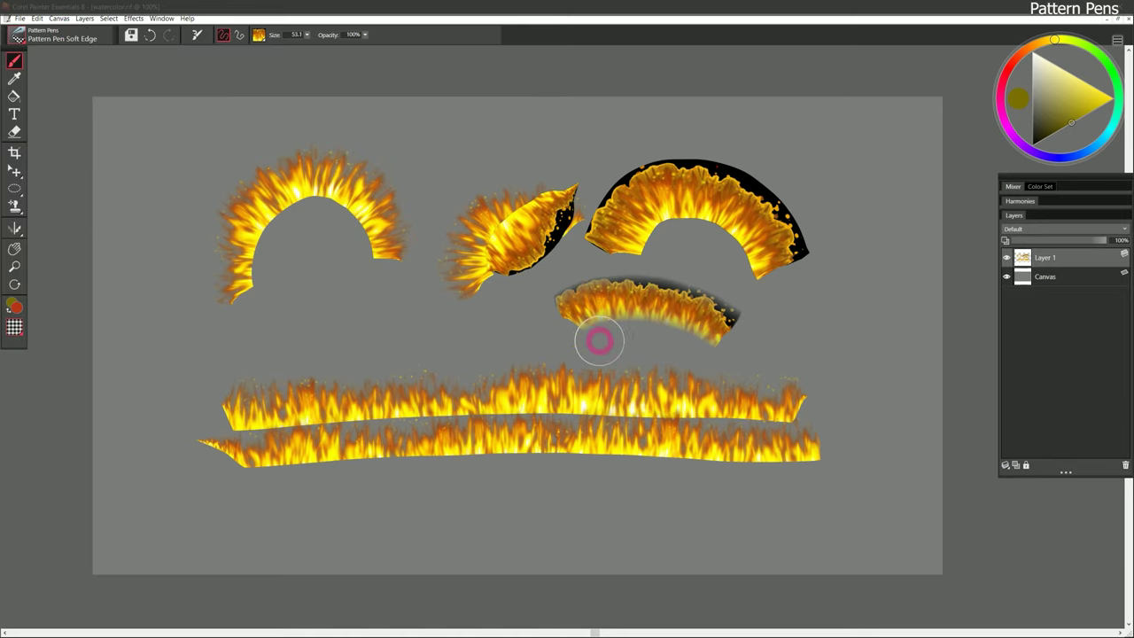
pyautogui.moveTo(508, 312); pyautogui.dragTo(294, 317)
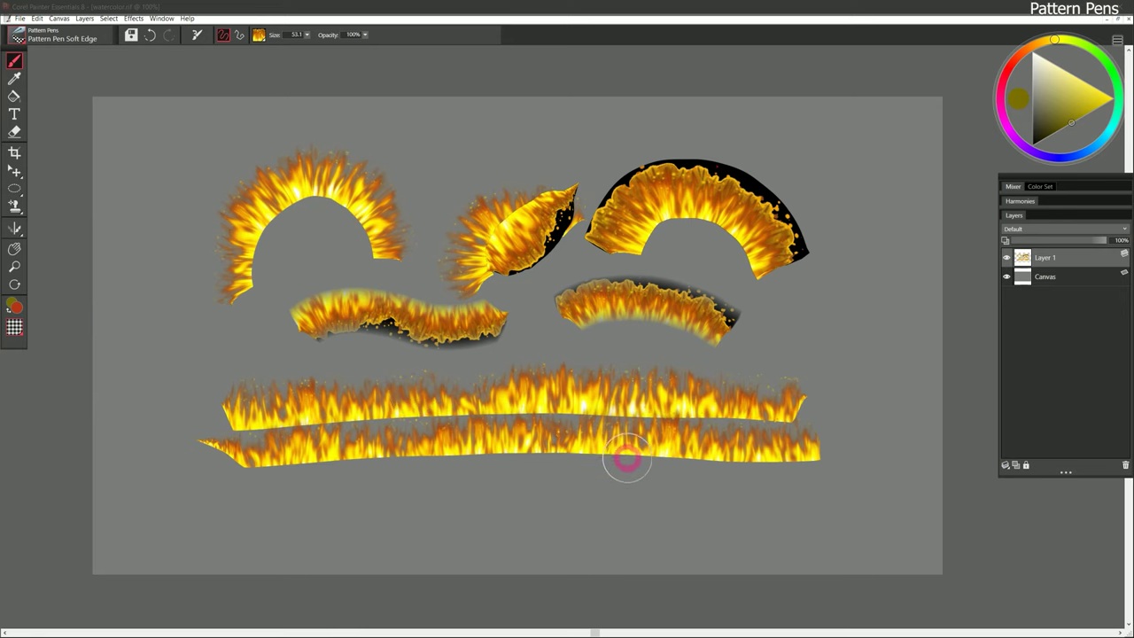
# Set the pattern to yellow and black diagonal stripes and draw a curved striped stroke around the lower flames.
pyautogui.click(258, 35)
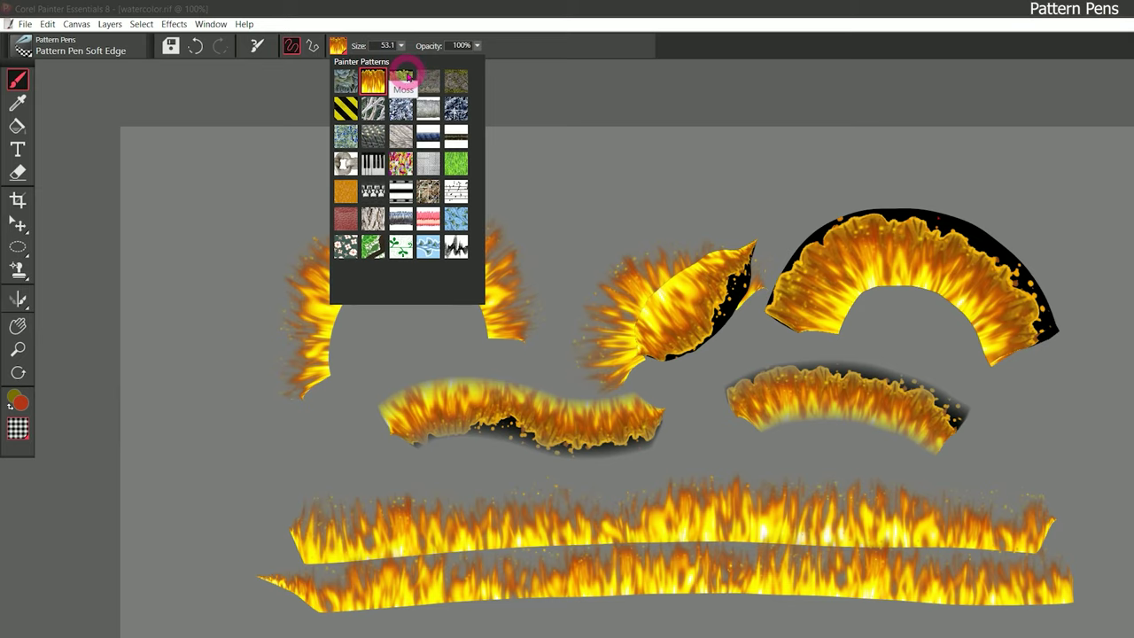
pyautogui.click(404, 79)
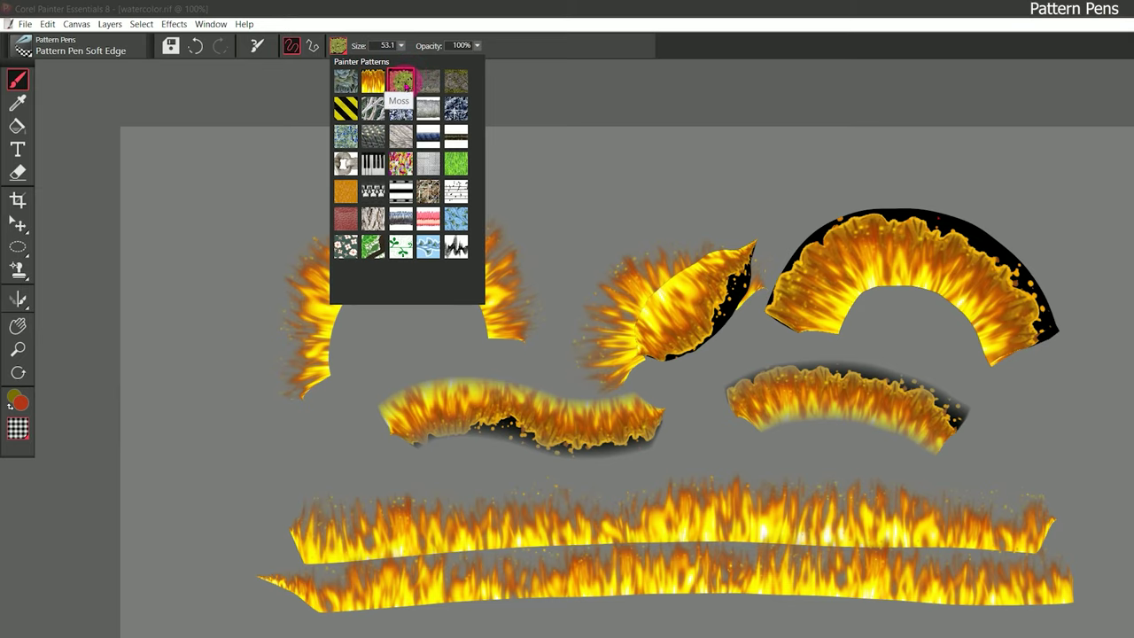
pyautogui.click(345, 107)
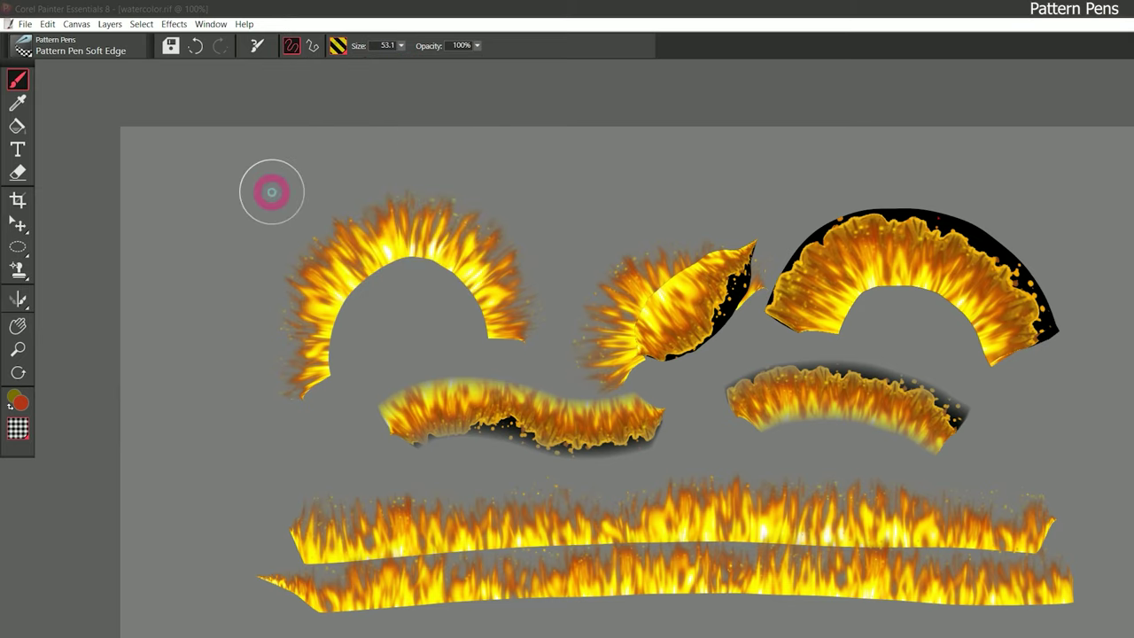
pyautogui.moveTo(269, 189)
pyautogui.mouseDown()
pyautogui.moveTo(203, 310)
pyautogui.moveTo(204, 523)
pyautogui.mouseUp()
pyautogui.moveTo(155, 401)
pyautogui.mouseDown()
pyautogui.moveTo(261, 514)
pyautogui.moveTo(540, 502)
pyautogui.mouseUp()
# Switch to Pattern Pen Masked at size 9.0 and draw a winding striped line that loops around itself on the cleared canvas.
pyautogui.click(18, 38)
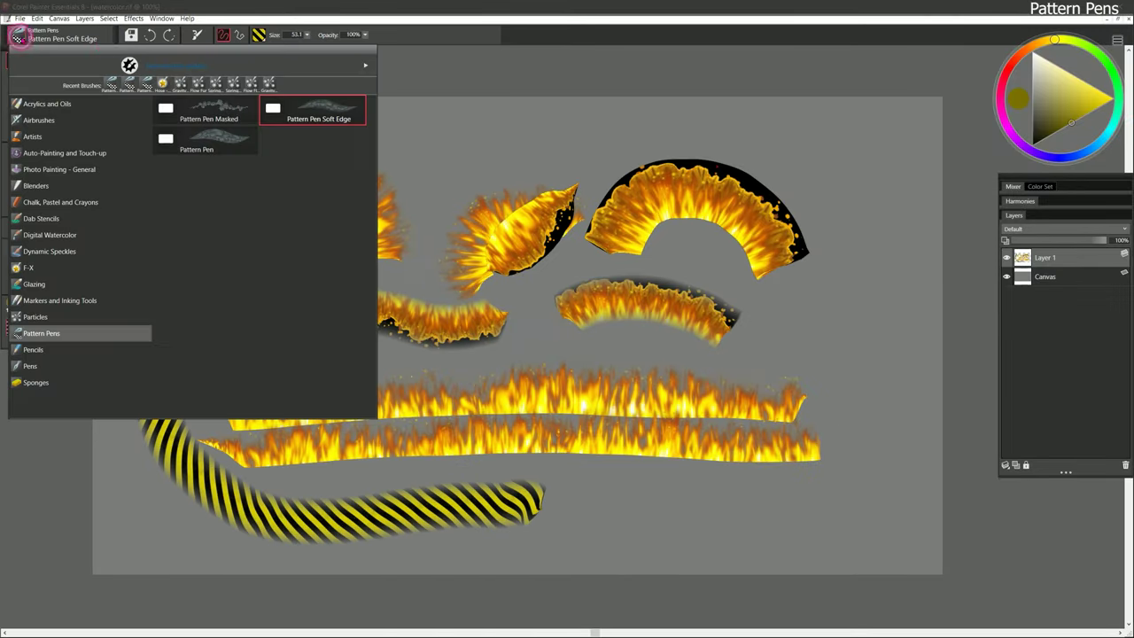
pyautogui.moveTo(390, 151)
pyautogui.mouseDown()
pyautogui.moveTo(456, 215)
pyautogui.moveTo(438, 332)
pyautogui.moveTo(547, 365)
pyautogui.moveTo(556, 221)
pyautogui.moveTo(642, 279)
pyautogui.moveTo(726, 208)
pyautogui.moveTo(753, 349)
pyautogui.moveTo(833, 424)
pyautogui.moveTo(837, 452)
pyautogui.mouseUp()
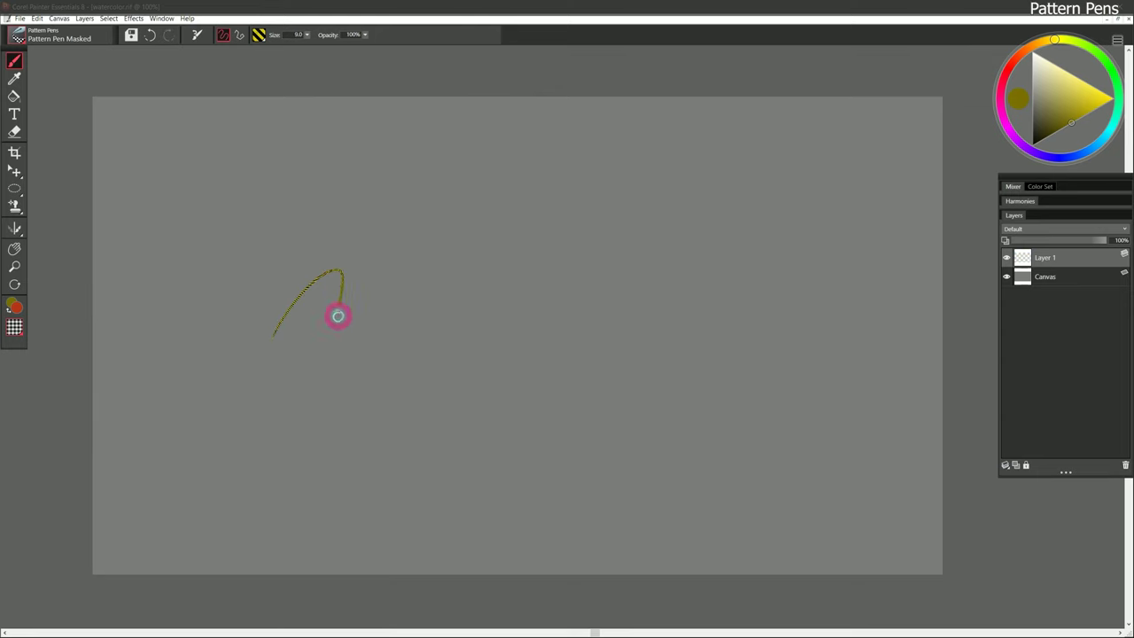
pyautogui.moveTo(338, 316)
pyautogui.mouseDown()
pyautogui.moveTo(416, 331)
pyautogui.moveTo(456, 222)
pyautogui.moveTo(488, 374)
pyautogui.moveTo(571, 367)
pyautogui.moveTo(556, 245)
pyautogui.moveTo(621, 300)
pyautogui.moveTo(664, 379)
pyautogui.moveTo(680, 229)
pyautogui.moveTo(753, 281)
pyautogui.moveTo(741, 410)
pyautogui.moveTo(599, 443)
pyautogui.moveTo(277, 453)
pyautogui.moveTo(193, 298)
pyautogui.moveTo(347, 203)
pyautogui.moveTo(589, 180)
pyautogui.mouseUp()
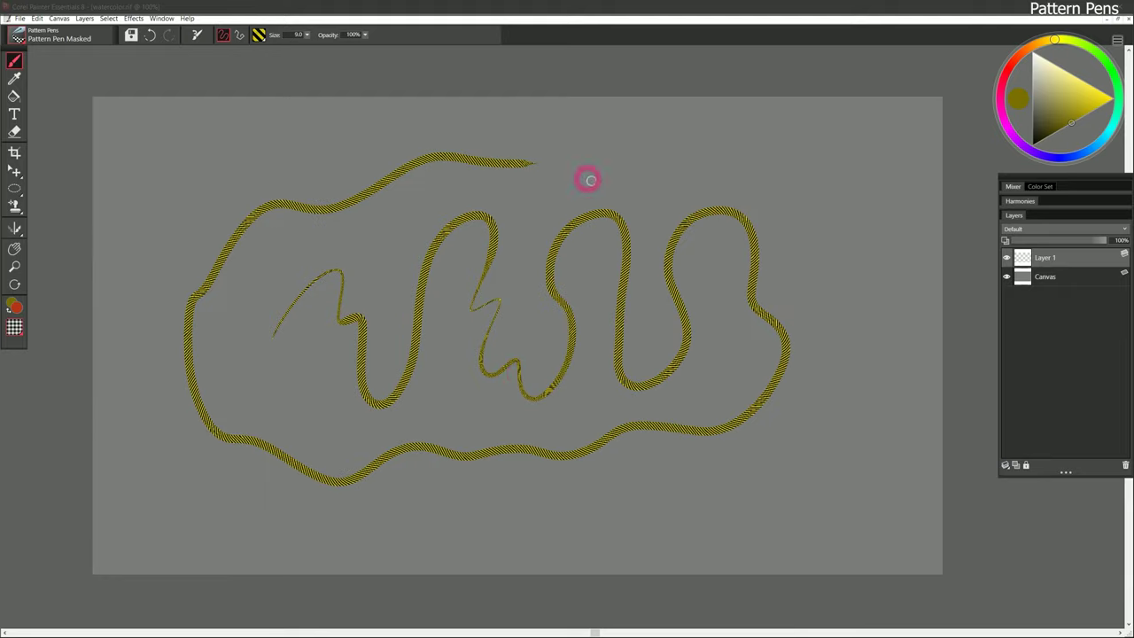
# Set the pattern to pale birch bark, clear the striped line and draw a thin, forked tree branch at size 9.0.
pyautogui.click(259, 34)
pyautogui.click(327, 84)
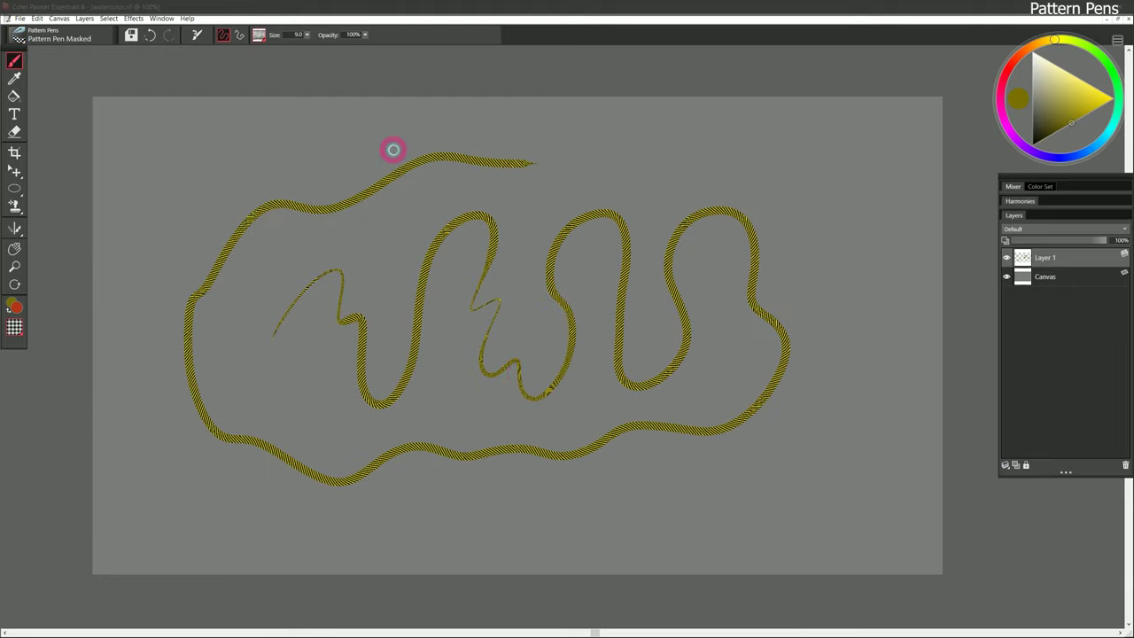
pyautogui.hotkey('ctrl', 'z')
pyautogui.moveTo(372, 170)
pyautogui.mouseDown()
pyautogui.moveTo(430, 242)
pyautogui.moveTo(480, 134)
pyautogui.mouseUp()
pyautogui.moveTo(460, 346); pyautogui.dragTo(534, 169)
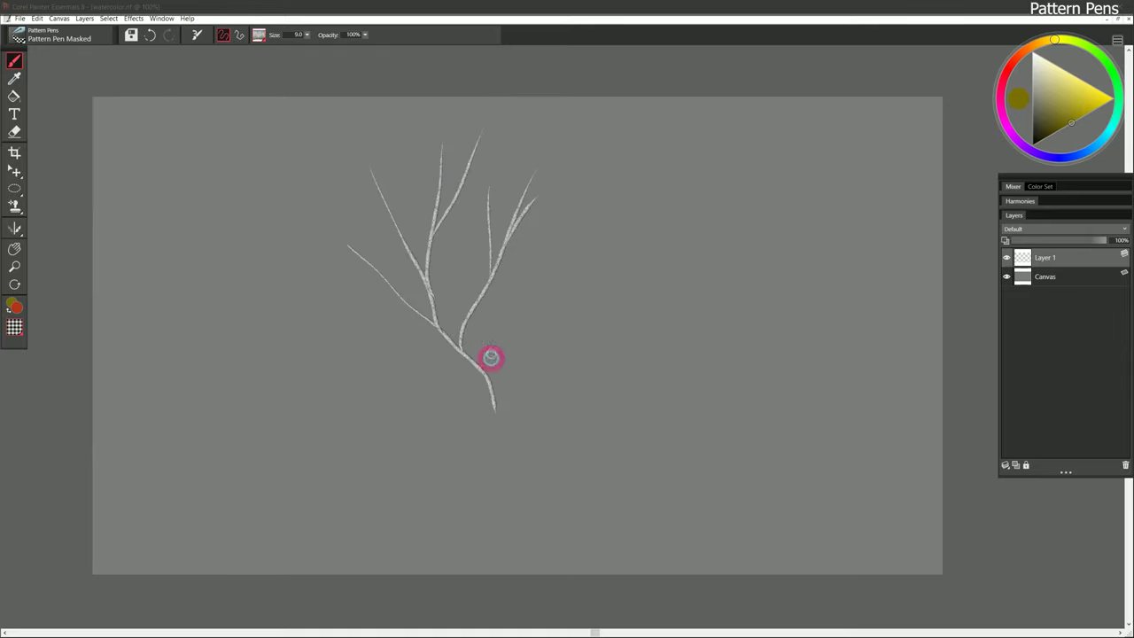
# Draw a thick forked bark branch beside the thin one at size 32.5, with tapering offshoots on its lower limb.
pyautogui.moveTo(517, 429)
pyautogui.mouseDown()
pyautogui.moveTo(569, 379)
pyautogui.moveTo(705, 204)
pyautogui.mouseUp()
pyautogui.moveTo(542, 399); pyautogui.dragTo(787, 296)
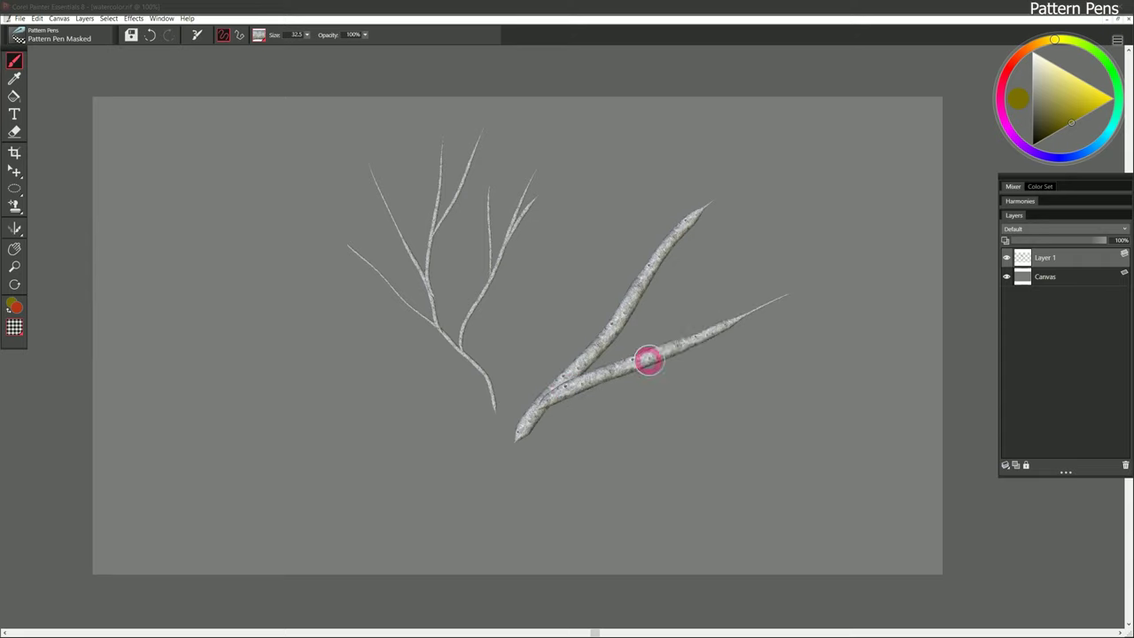
pyautogui.moveTo(656, 353); pyautogui.dragTo(793, 216)
pyautogui.moveTo(757, 267); pyautogui.dragTo(856, 209)
pyautogui.moveTo(785, 248); pyautogui.dragTo(861, 188)
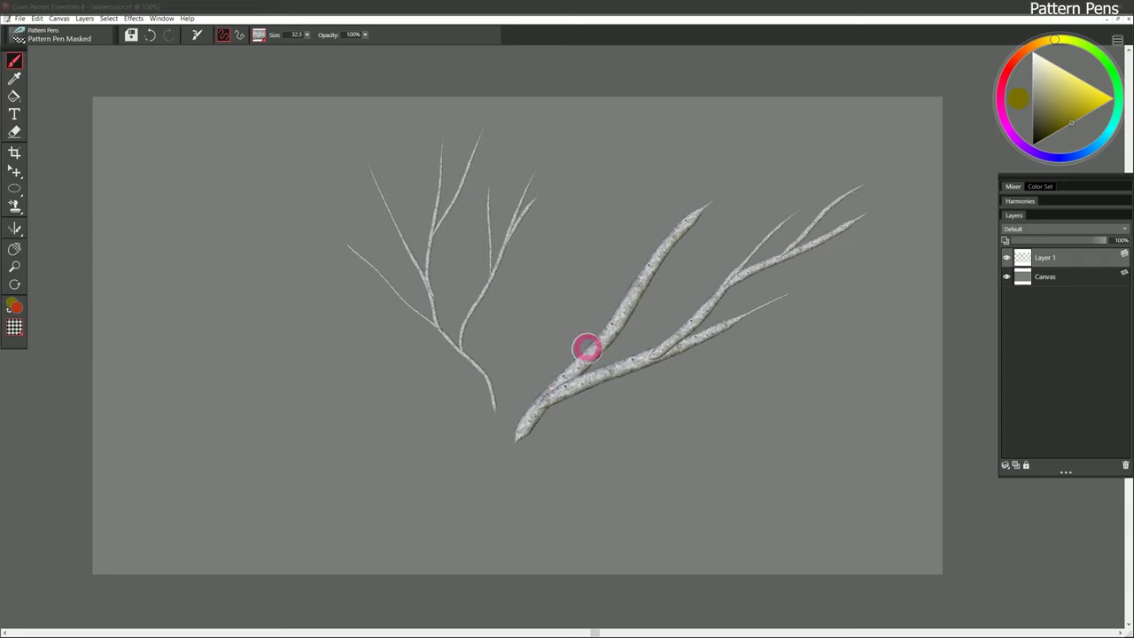
# Add upright offshoots and a drooping side branch with hanging twigs to the upper limb of the thick branch.
pyautogui.moveTo(587, 348); pyautogui.dragTo(606, 184)
pyautogui.moveTo(610, 277); pyautogui.dragTo(640, 147)
pyautogui.moveTo(635, 212); pyautogui.dragTo(660, 171)
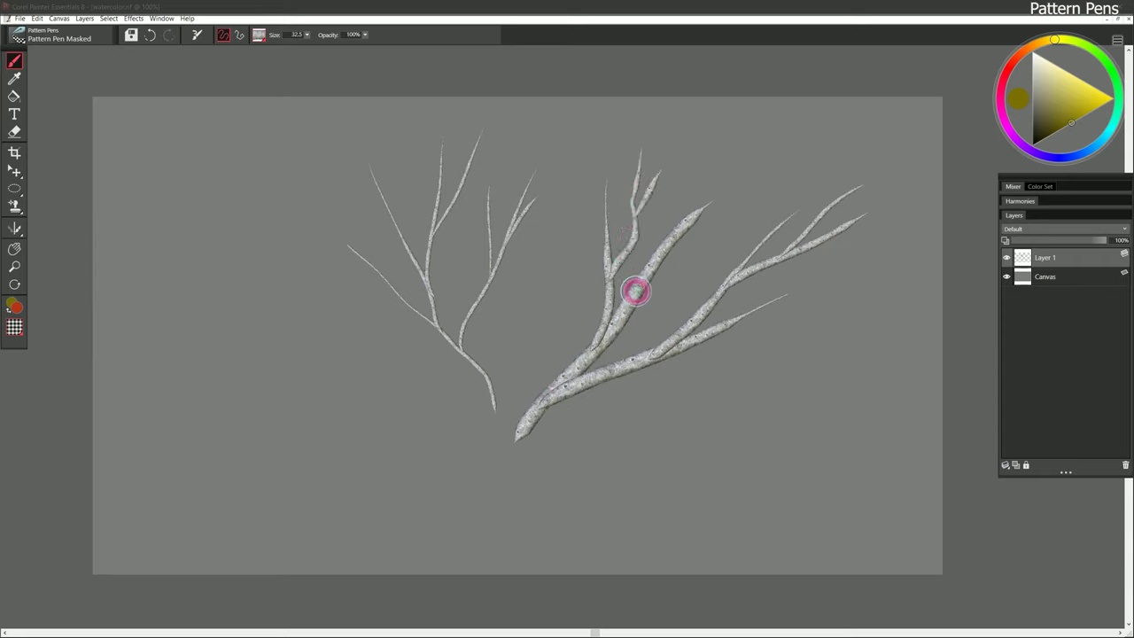
pyautogui.moveTo(635, 291)
pyautogui.mouseDown()
pyautogui.moveTo(791, 340)
pyautogui.moveTo(724, 328)
pyautogui.moveTo(747, 358)
pyautogui.moveTo(850, 419)
pyautogui.mouseUp()
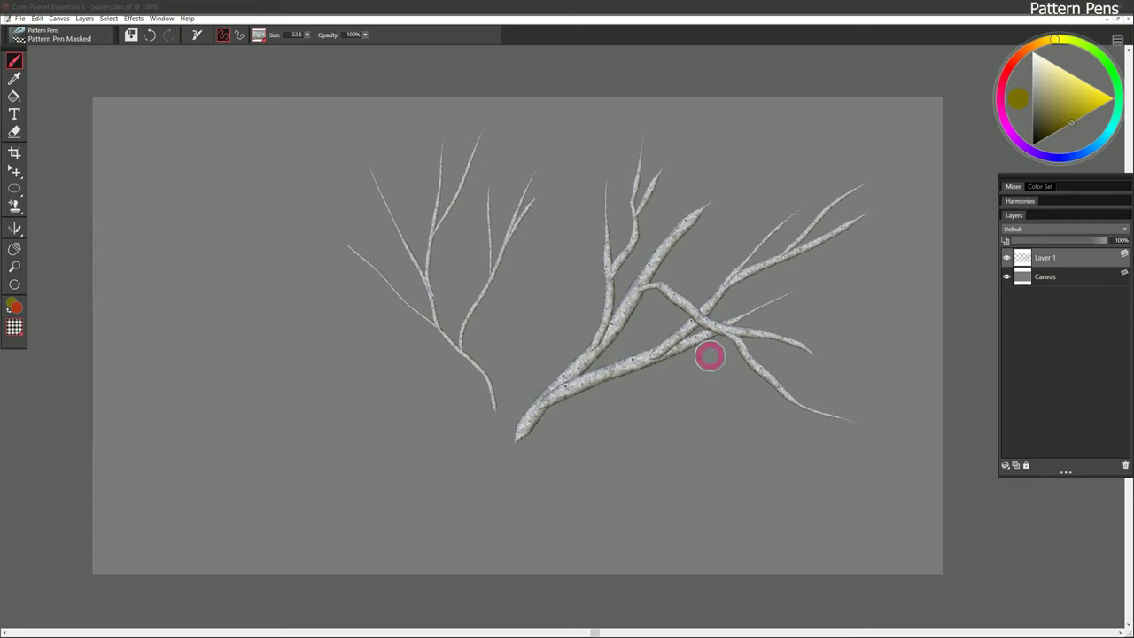
pyautogui.moveTo(649, 282); pyautogui.dragTo(724, 450)
pyautogui.moveTo(712, 375); pyautogui.dragTo(762, 452)
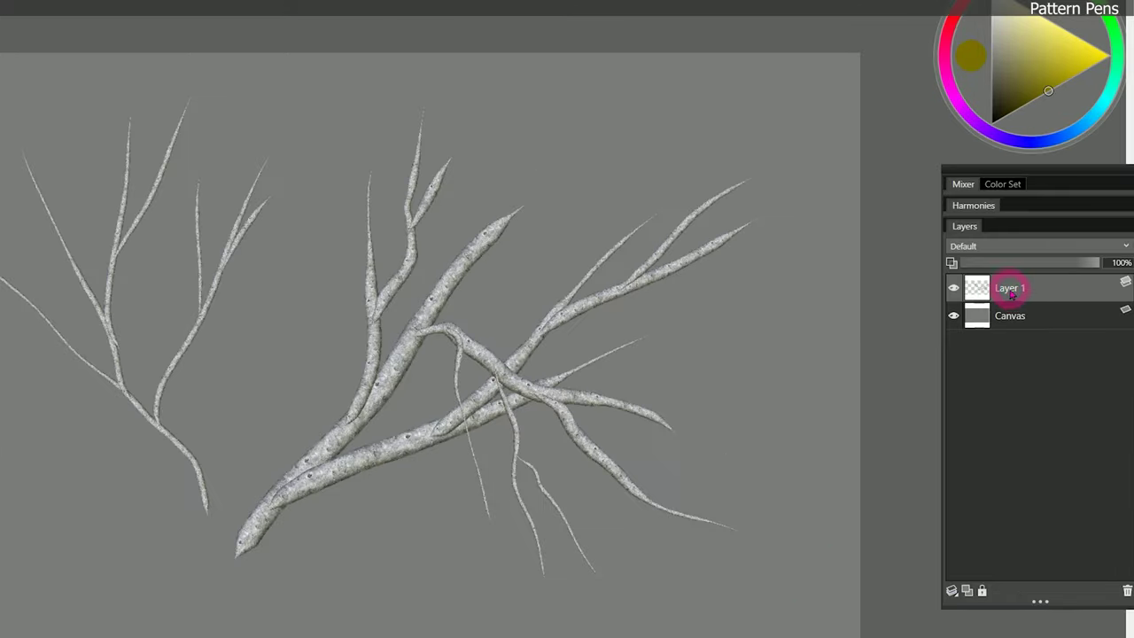
# Select the content of Layer 1, then add a new layer above it with the Multiply composite method.
pyautogui.rightClick(1011, 288)
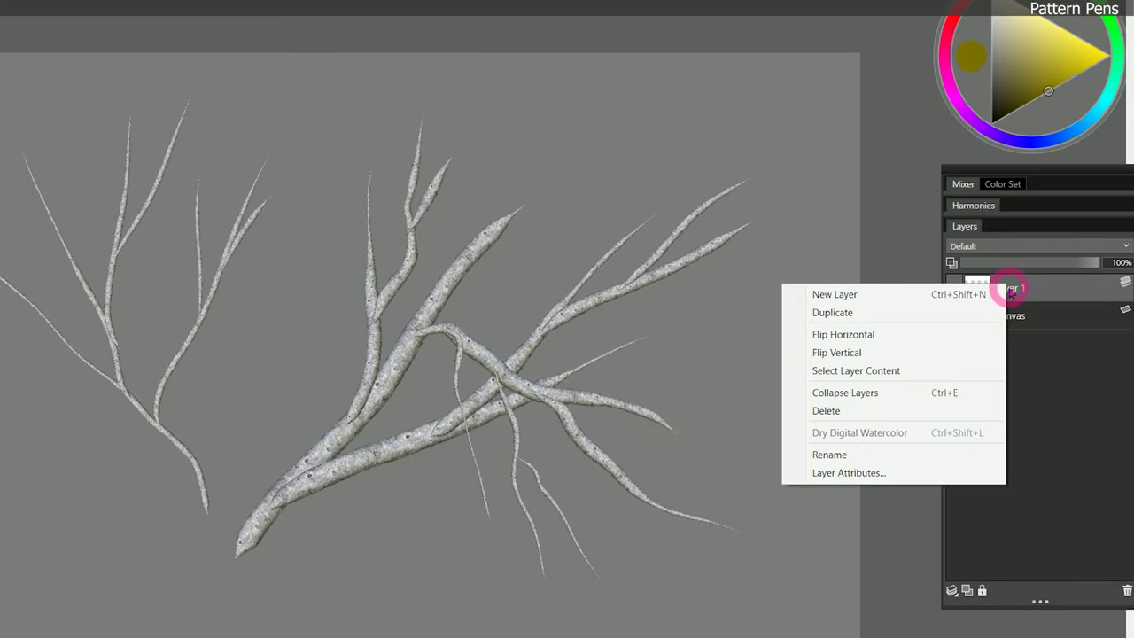
pyautogui.click(856, 370)
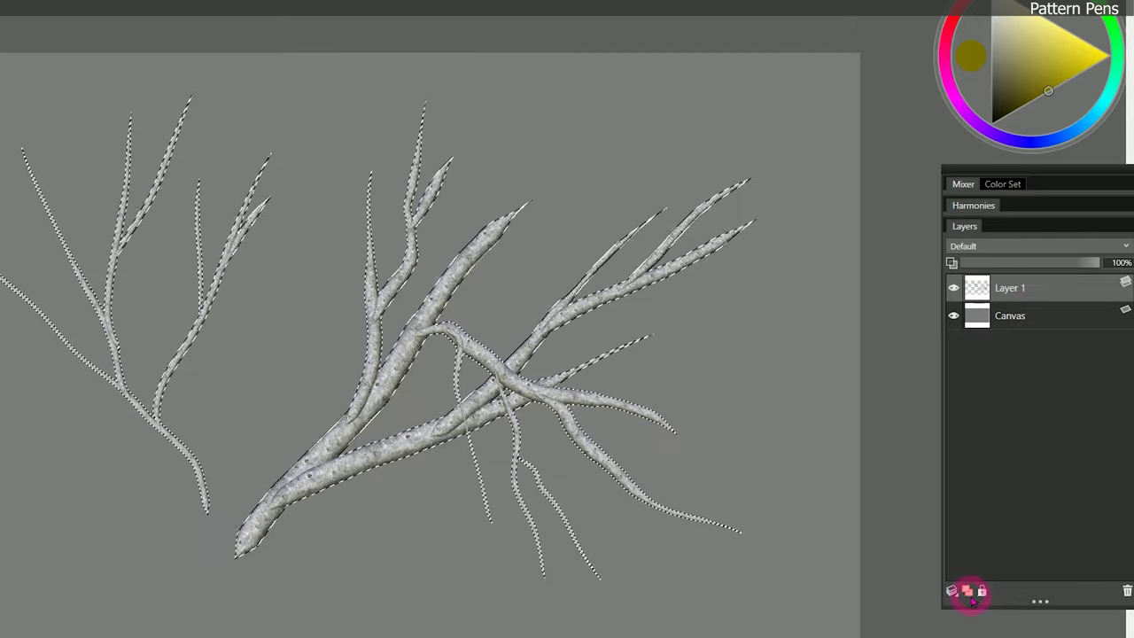
pyautogui.click(966, 591)
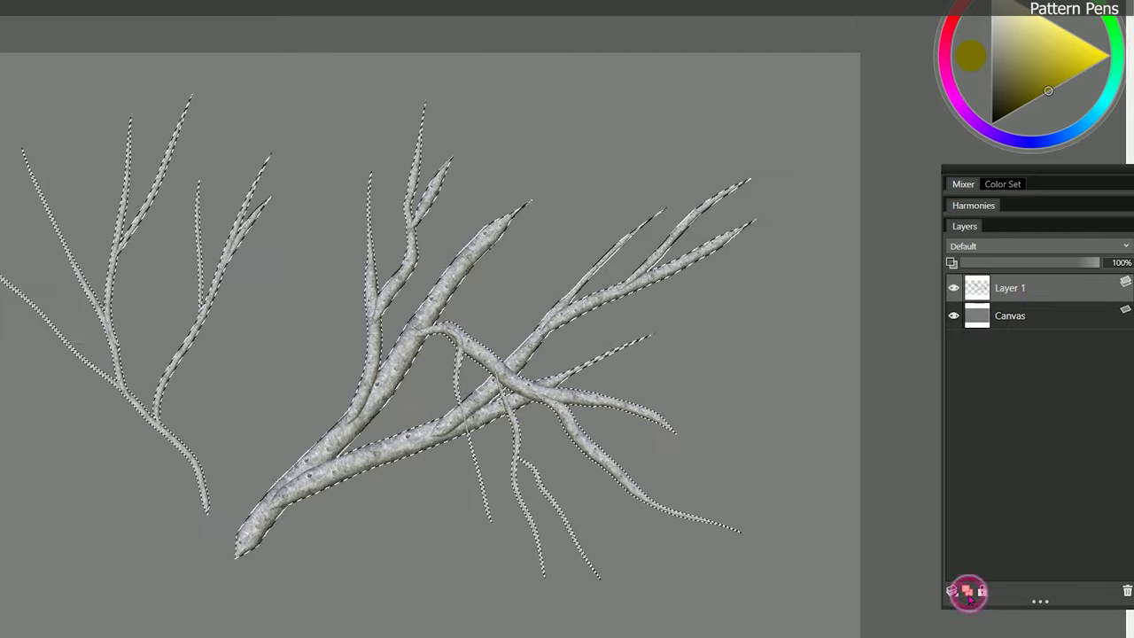
pyautogui.click(1011, 255)
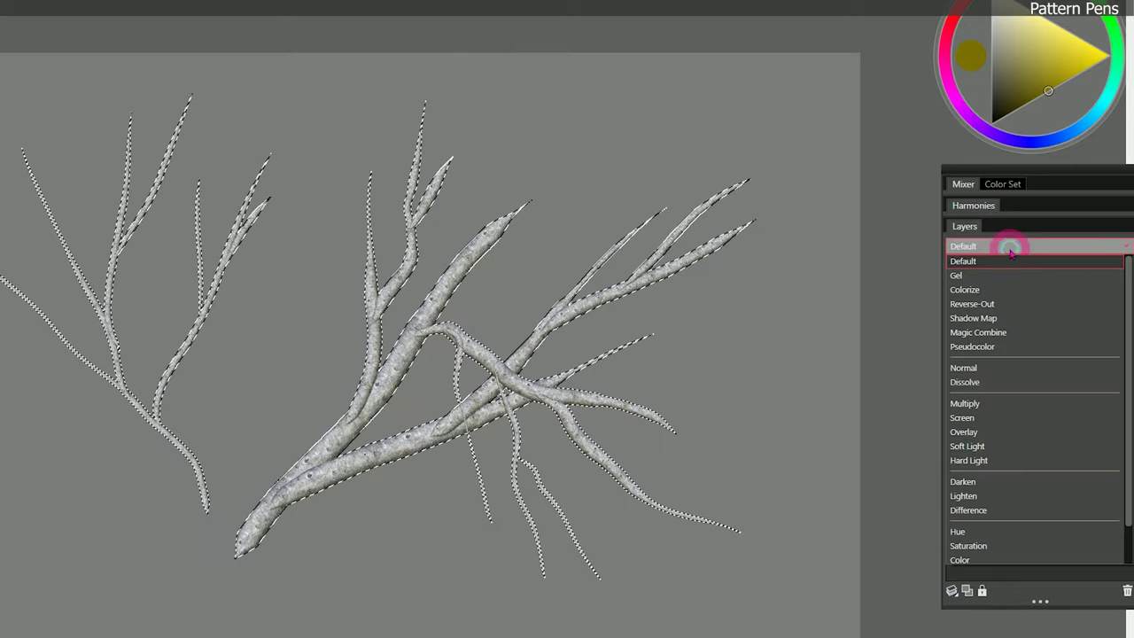
pyautogui.click(966, 404)
# Choose the Digital Soft Pressure Airbrush from the Airbrushes category.
pyautogui.click(139, 71)
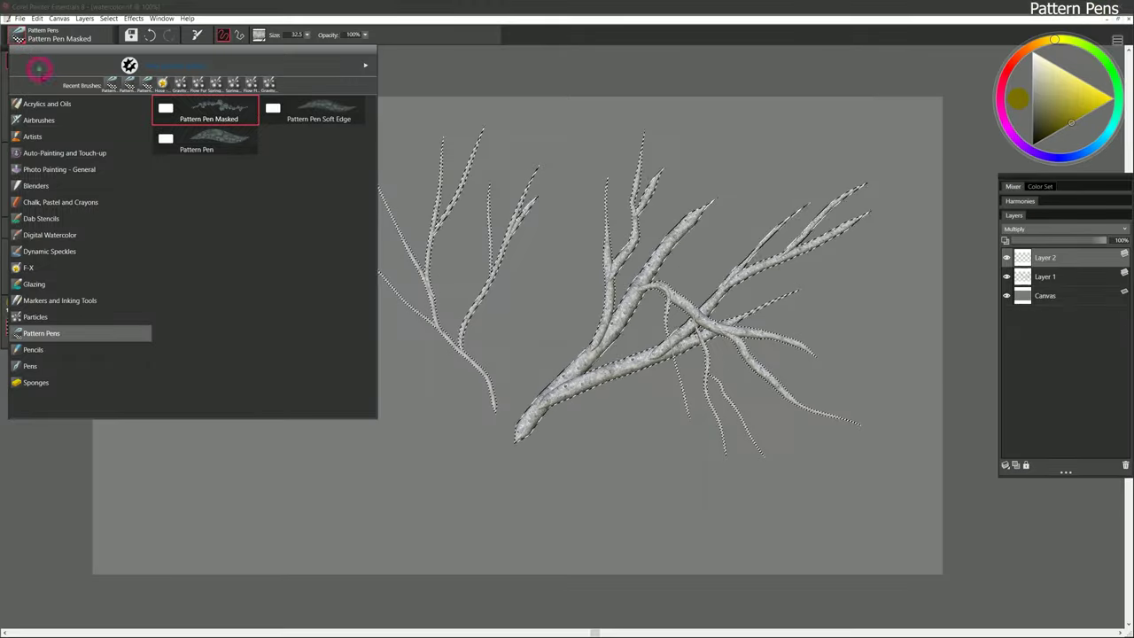
pyautogui.click(39, 119)
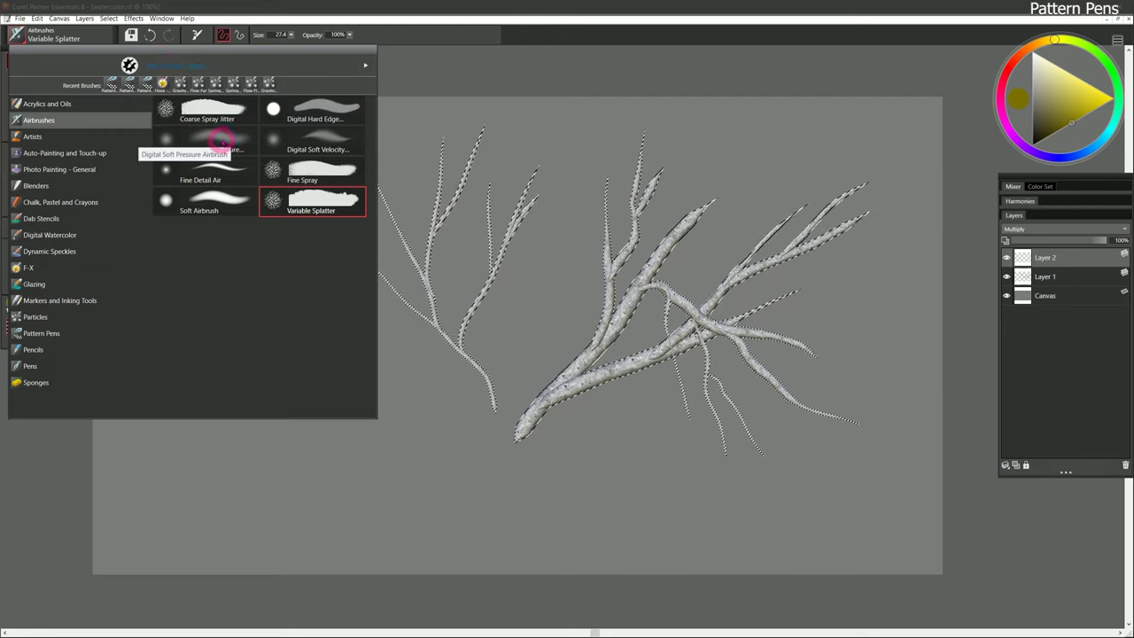
pyautogui.click(223, 138)
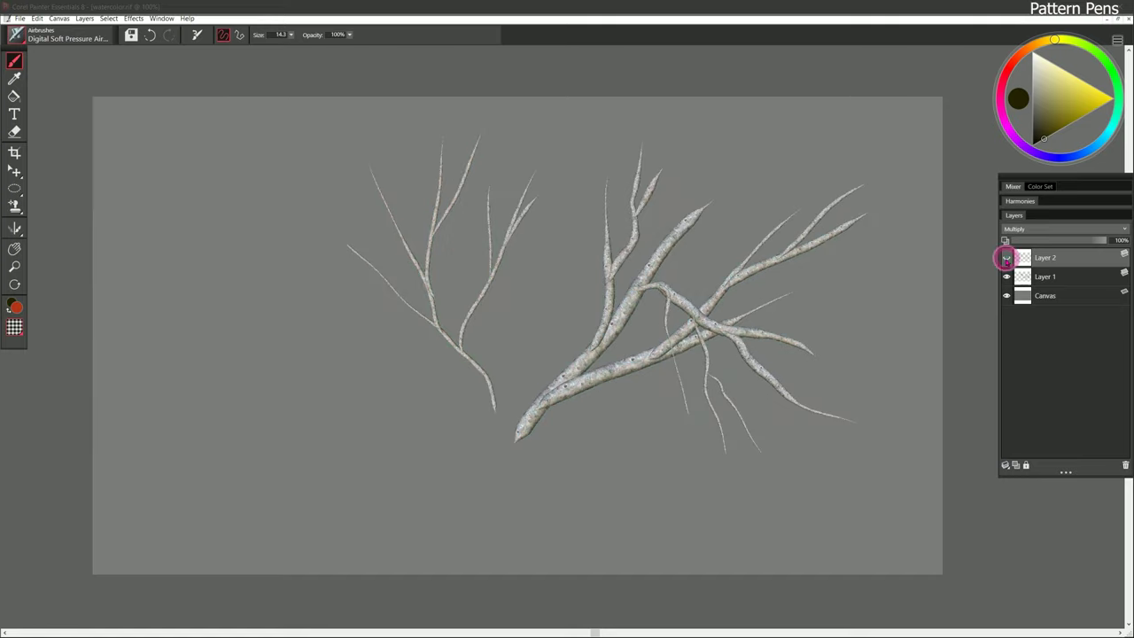
# Toggle the visibility of Layer 2 to compare the branches with and without shading.
pyautogui.click(1006, 258)
pyautogui.click(1006, 257)
pyautogui.click(1006, 258)
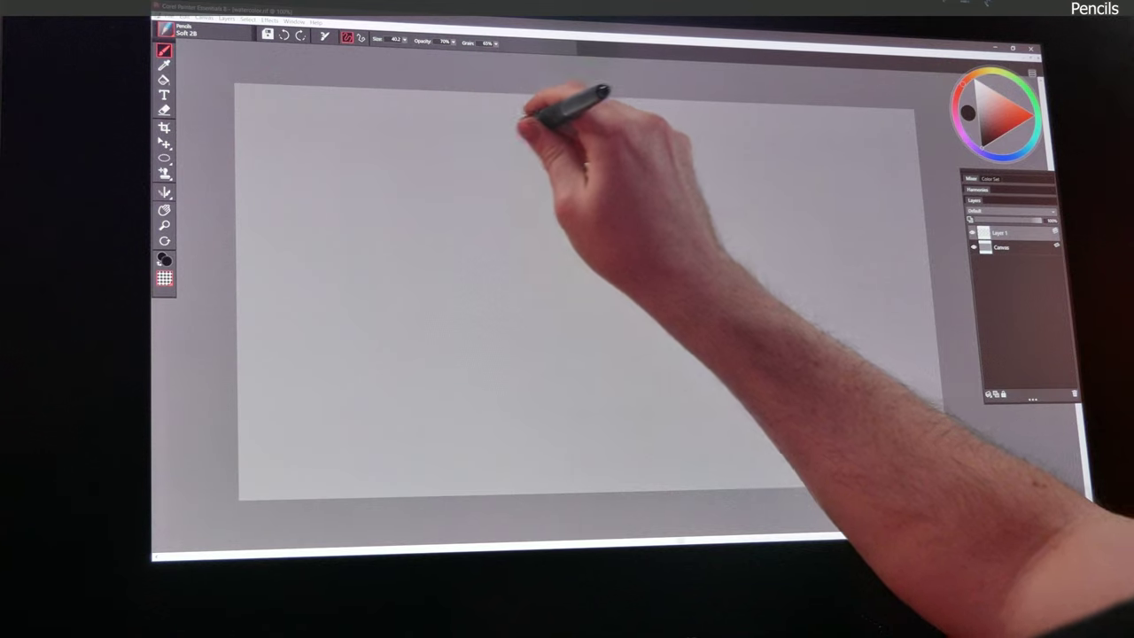
# Draw a large circle with the Soft 2B pencil and shade around its inner edge with broad grainy strokes.
pyautogui.moveTo(529, 129)
pyautogui.mouseDown()
pyautogui.moveTo(428, 327)
pyautogui.moveTo(717, 372)
pyautogui.moveTo(737, 330)
pyautogui.mouseUp()
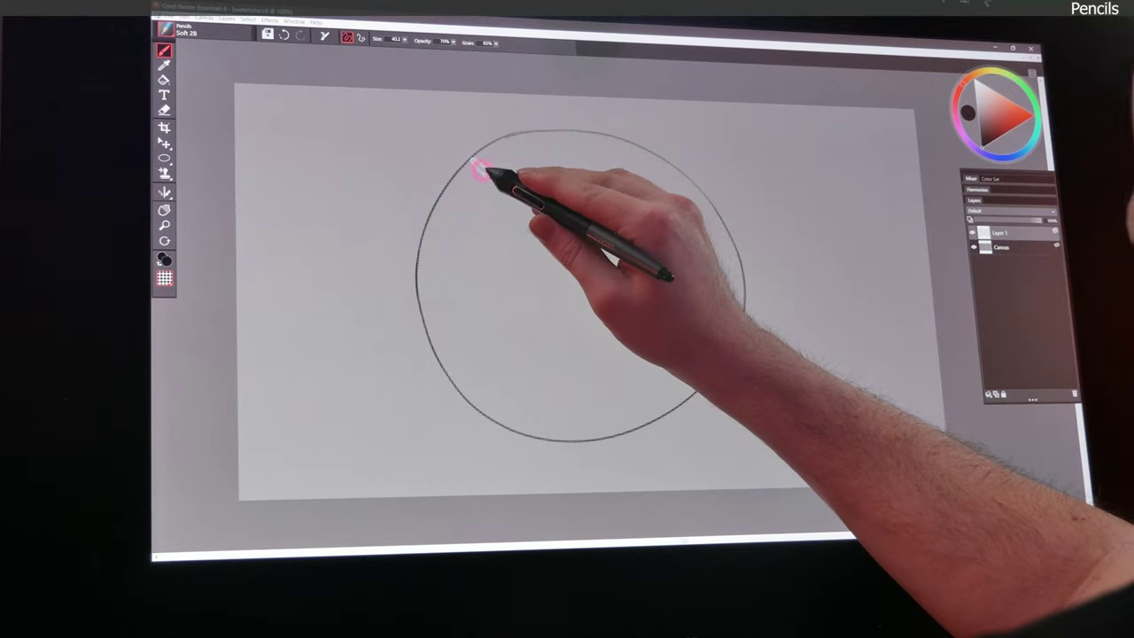
pyautogui.moveTo(481, 169)
pyautogui.mouseDown()
pyautogui.moveTo(438, 228)
pyautogui.moveTo(431, 298)
pyautogui.moveTo(486, 457)
pyautogui.mouseUp()
pyautogui.moveTo(441, 253)
pyautogui.mouseDown()
pyautogui.moveTo(527, 144)
pyautogui.moveTo(496, 150)
pyautogui.moveTo(461, 231)
pyautogui.moveTo(461, 303)
pyautogui.moveTo(454, 295)
pyautogui.moveTo(457, 312)
pyautogui.moveTo(474, 197)
pyautogui.moveTo(522, 171)
pyautogui.moveTo(471, 312)
pyautogui.moveTo(490, 393)
pyautogui.moveTo(521, 415)
pyautogui.mouseUp()
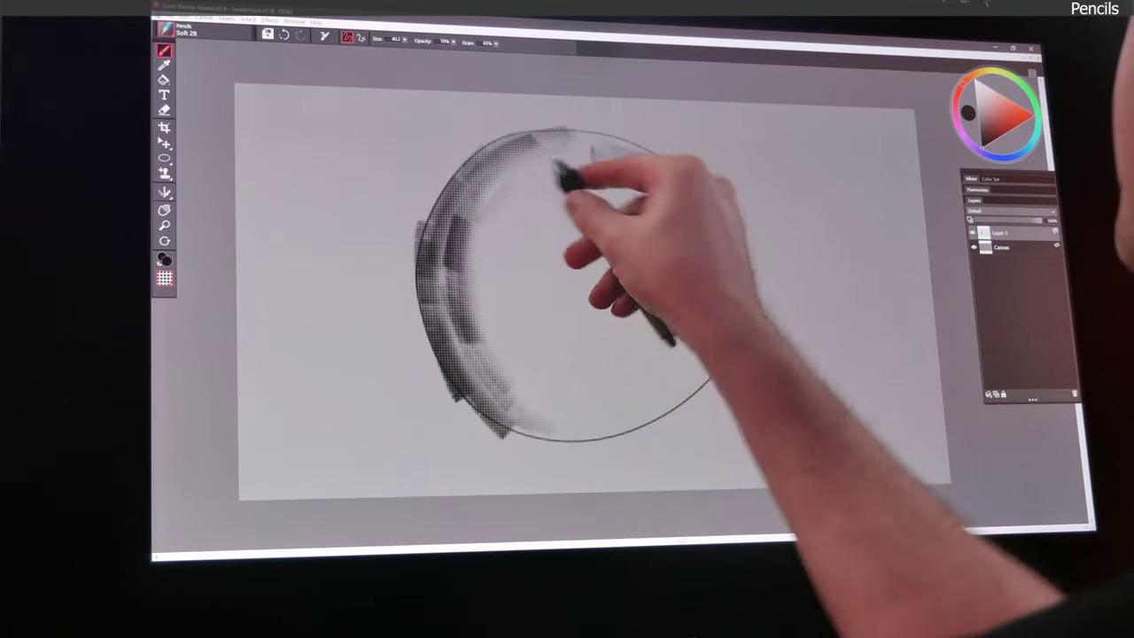
pyautogui.moveTo(519, 468)
pyautogui.mouseDown()
pyautogui.moveTo(552, 431)
pyautogui.moveTo(608, 425)
pyautogui.mouseUp()
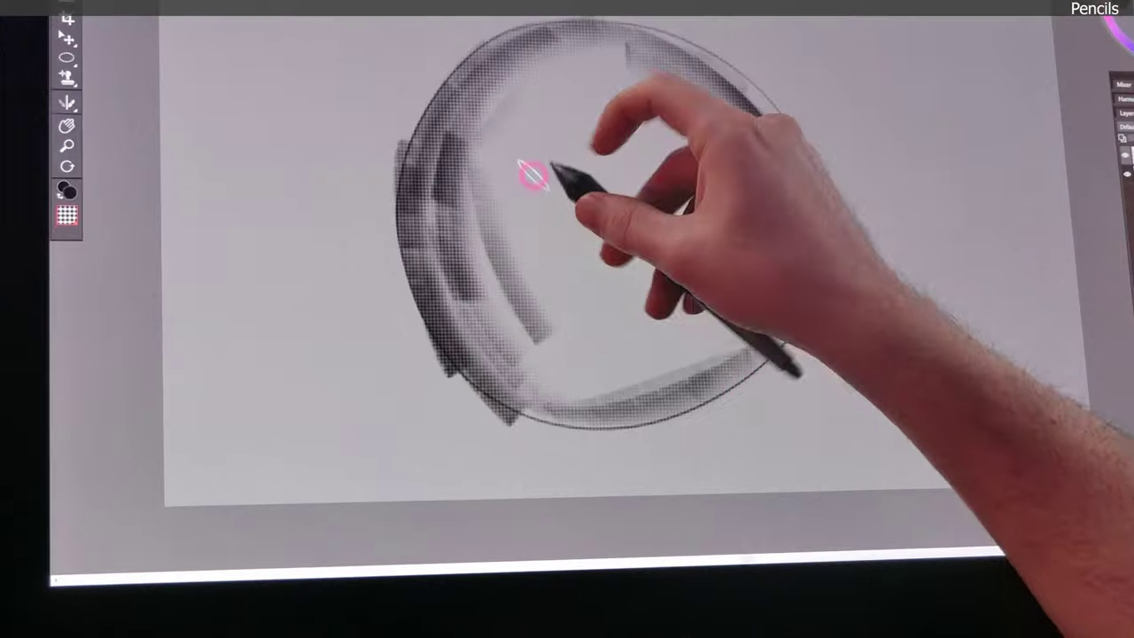
pyautogui.moveTo(772, 128); pyautogui.dragTo(802, 301)
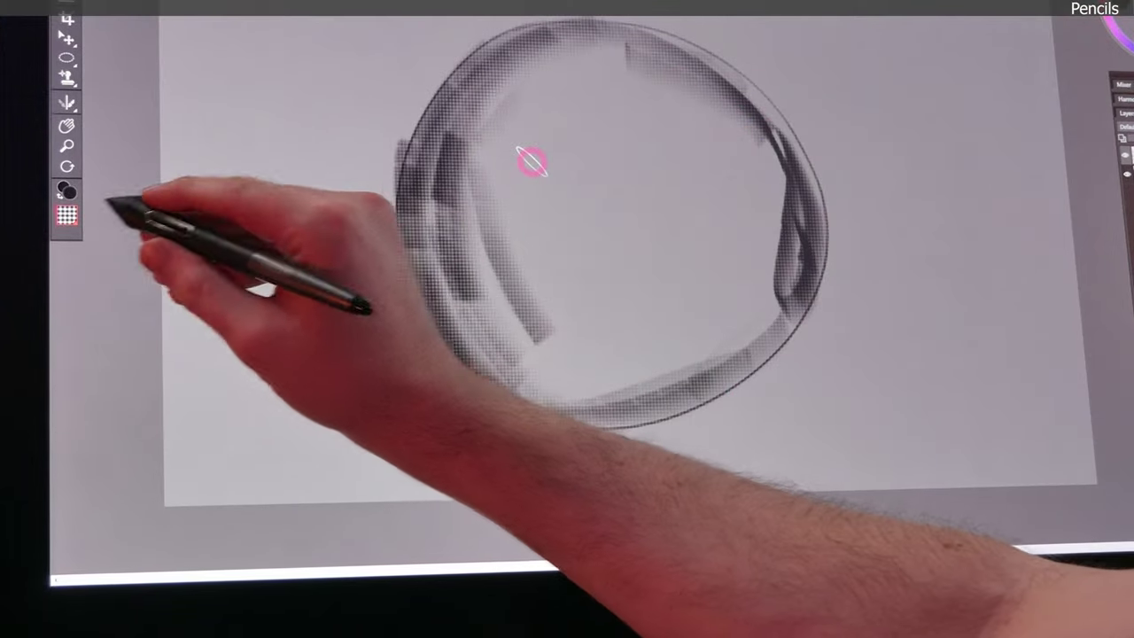
# Switch to the first paper texture in the library and shade inside the circle with the Soft 2B pencil.
pyautogui.click(67, 216)
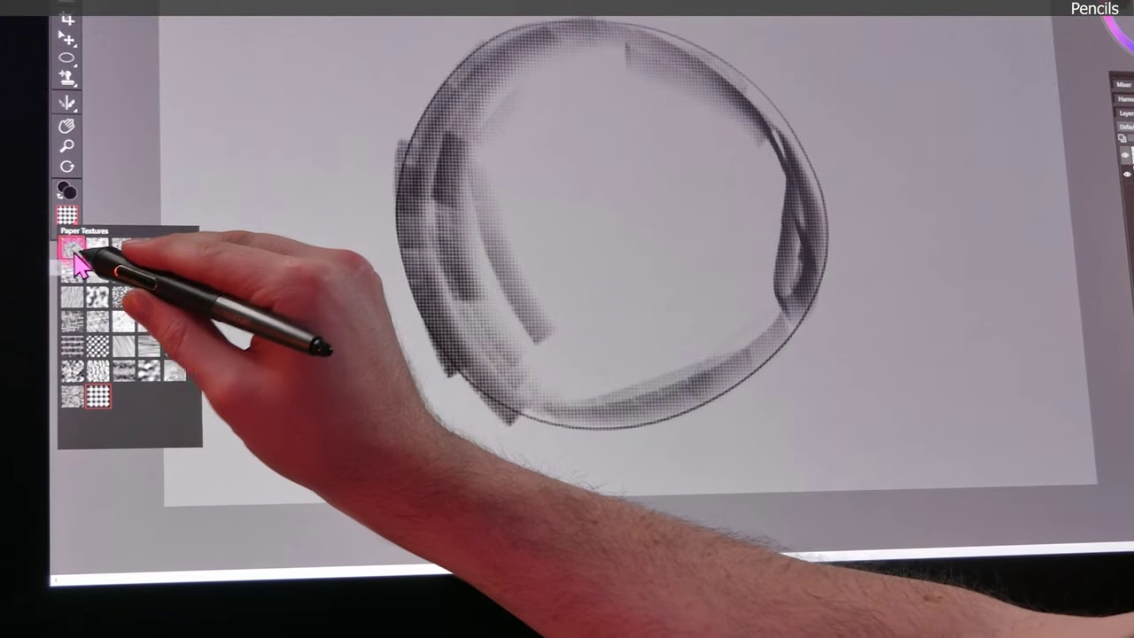
pyautogui.click(78, 250)
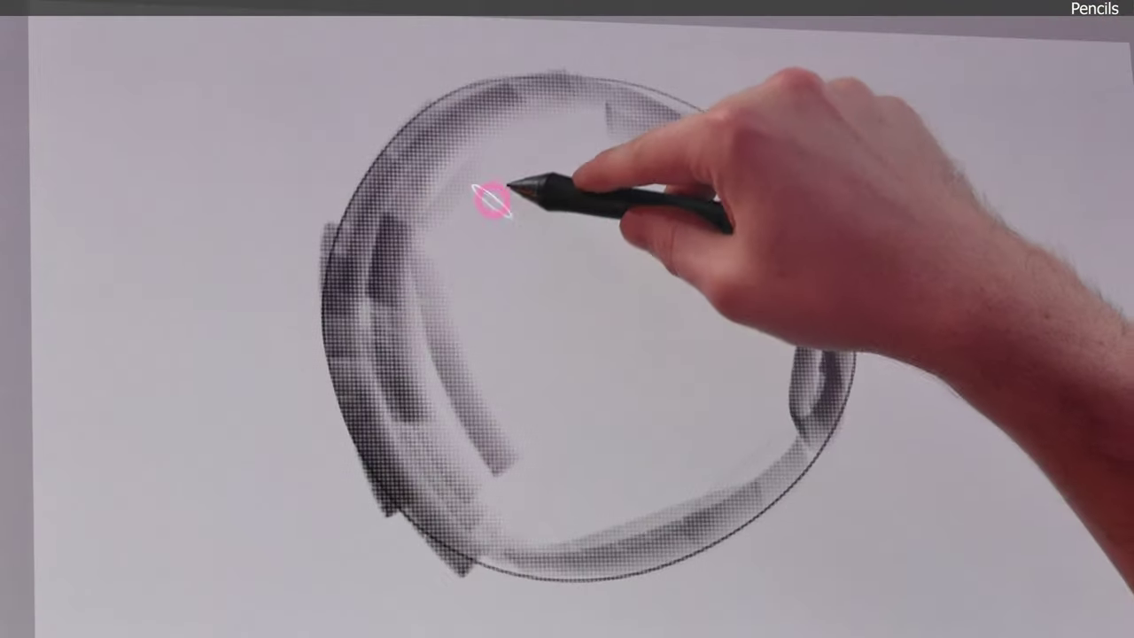
pyautogui.moveTo(492, 201)
pyautogui.mouseDown()
pyautogui.moveTo(467, 291)
pyautogui.moveTo(459, 270)
pyautogui.moveTo(462, 200)
pyautogui.moveTo(495, 175)
pyautogui.moveTo(491, 266)
pyautogui.moveTo(527, 406)
pyautogui.moveTo(477, 315)
pyautogui.moveTo(451, 192)
pyautogui.moveTo(538, 415)
pyautogui.moveTo(518, 360)
pyautogui.moveTo(526, 248)
pyautogui.moveTo(536, 427)
pyautogui.moveTo(573, 353)
pyautogui.mouseUp()
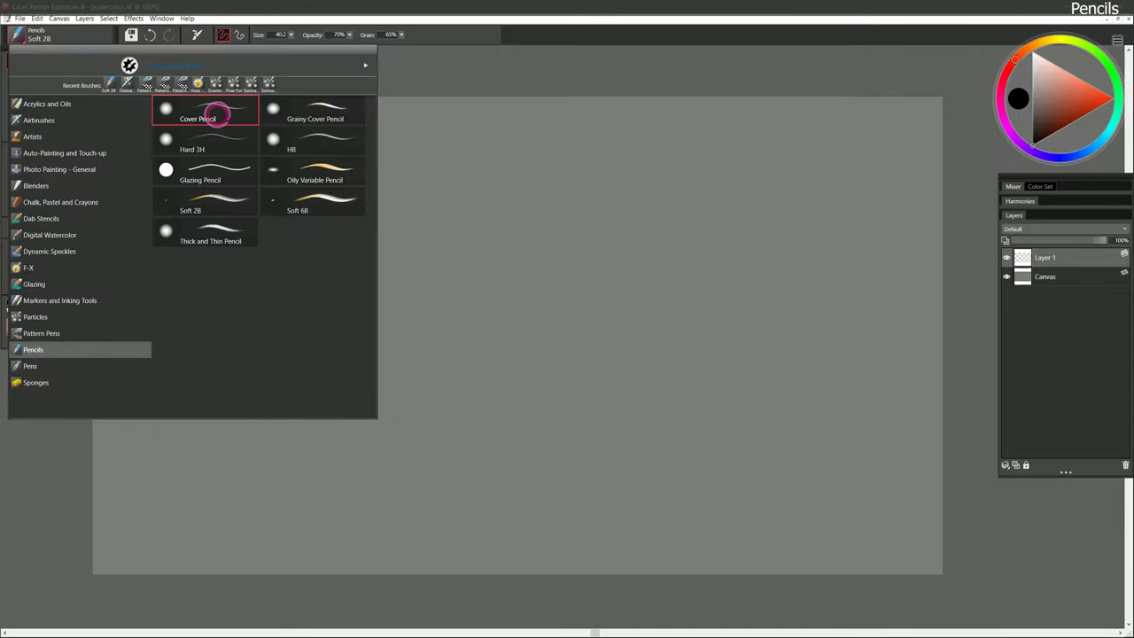
# Choose the Cover Pencil, draw a large circle and add zigzag hatching inside its upper-left edge.
pyautogui.click(265, 149)
pyautogui.moveTo(329, 358)
pyautogui.mouseDown()
pyautogui.moveTo(593, 229)
pyautogui.moveTo(628, 316)
pyautogui.moveTo(567, 204)
pyautogui.mouseUp()
pyautogui.moveTo(434, 210); pyautogui.dragTo(421, 306)
# Sketch a faint small circle inside the large one with the Glazing Pencil and another beside it with the Oily Variable Pencil.
pyautogui.click(37, 39)
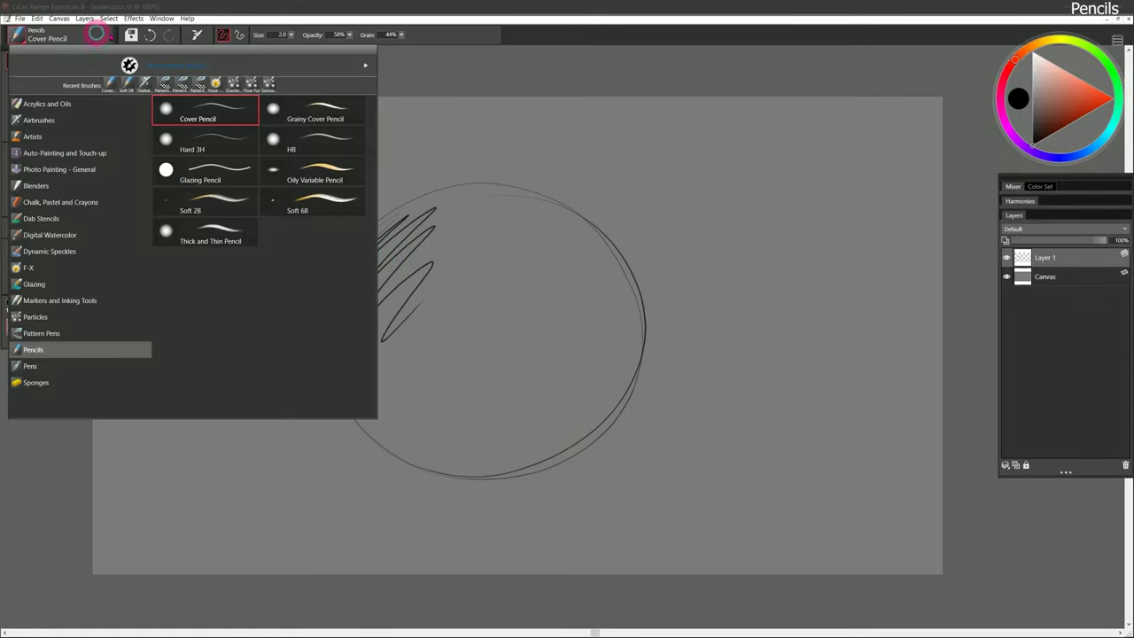
pyautogui.click(166, 170)
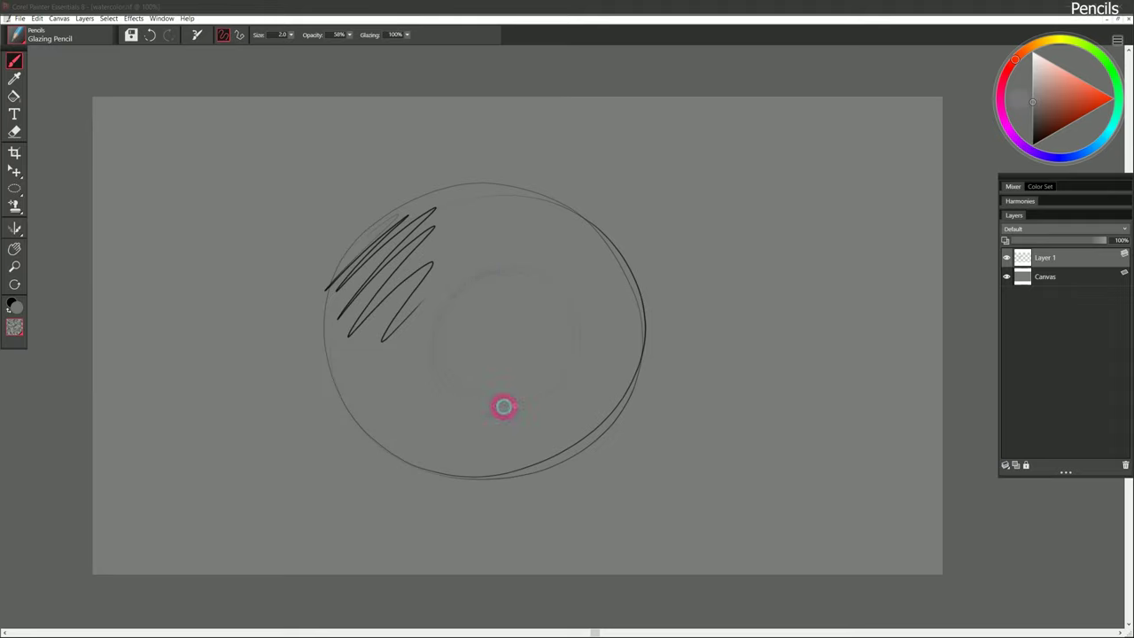
pyautogui.hotkey('ctrl', 'b')
pyautogui.click(316, 248)
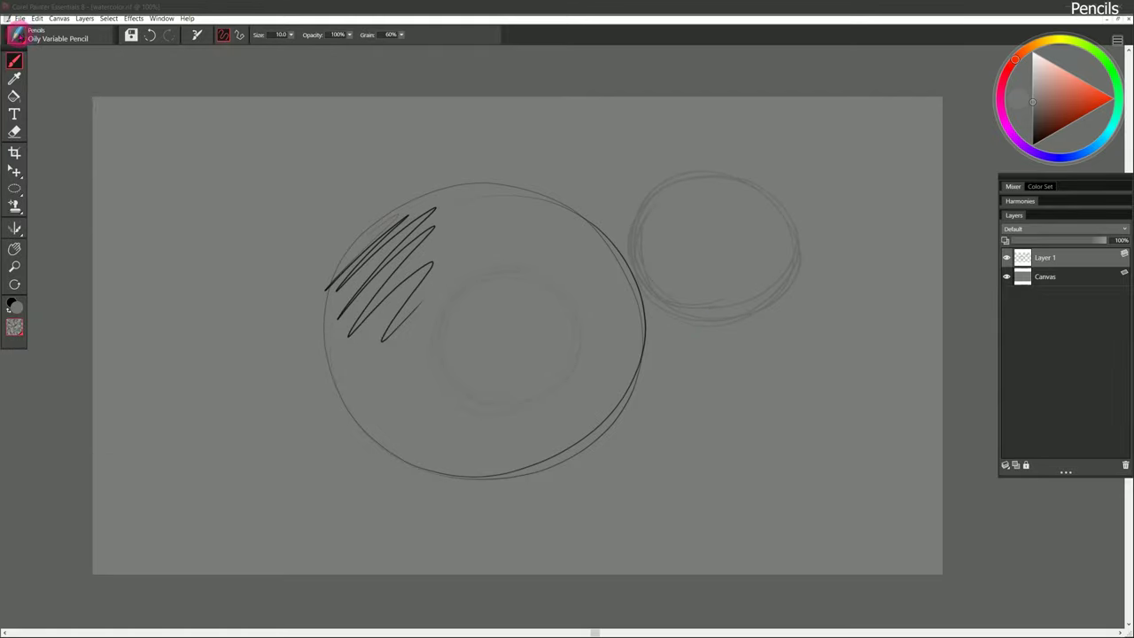
# Choose the Soft 6B pencil and lay broad, soft shading strokes along and over the large circle's upper-left side.
pyautogui.click(16, 35)
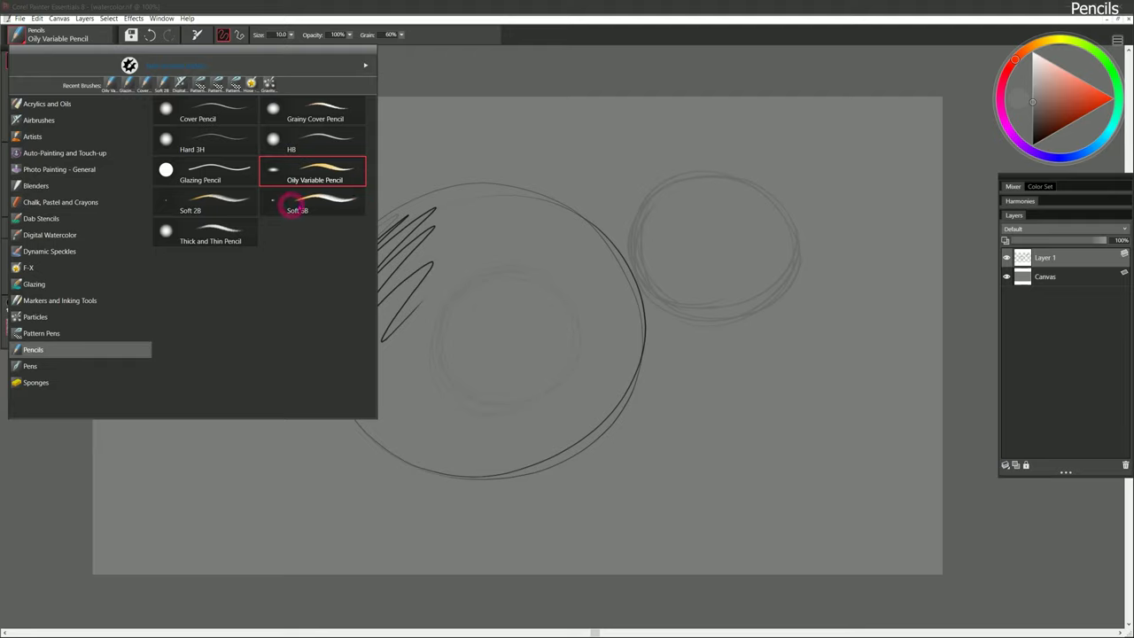
pyautogui.click(293, 206)
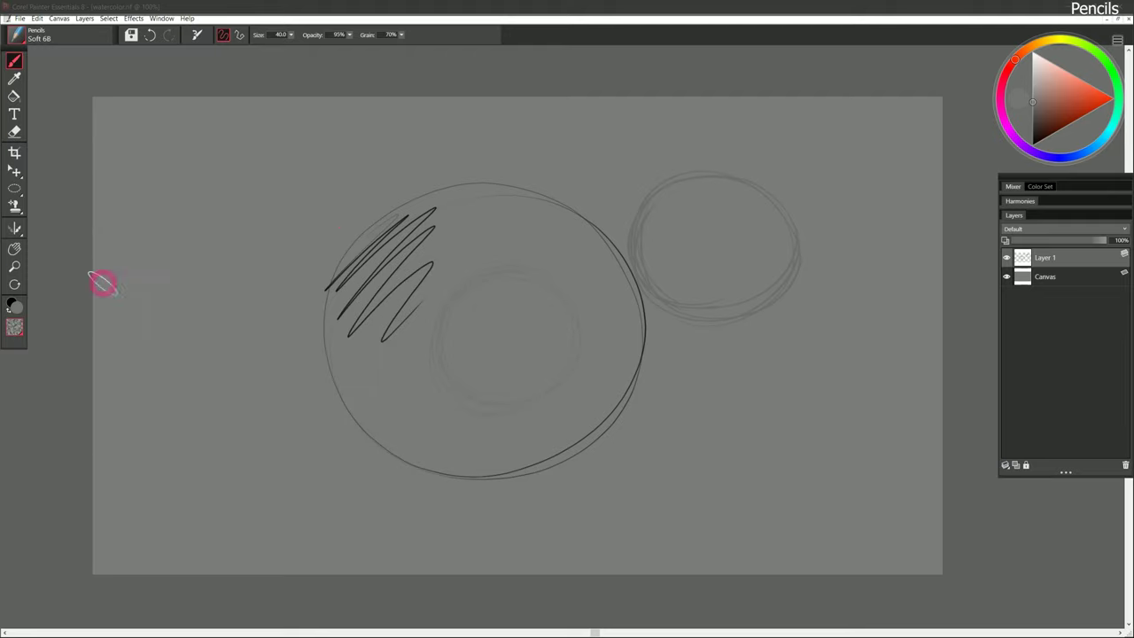
pyautogui.moveTo(330, 182); pyautogui.dragTo(248, 387)
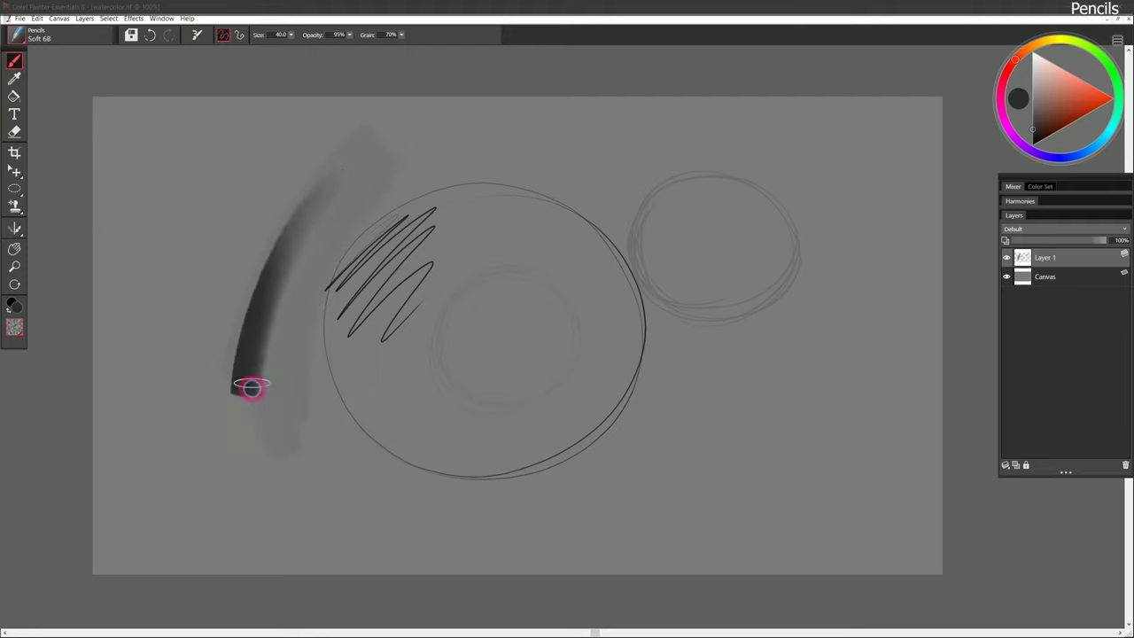
pyautogui.moveTo(373, 150); pyautogui.dragTo(296, 357)
pyautogui.moveTo(336, 158); pyautogui.dragTo(222, 349)
pyautogui.moveTo(390, 119)
pyautogui.mouseDown()
pyautogui.moveTo(251, 387)
pyautogui.moveTo(293, 286)
pyautogui.moveTo(443, 416)
pyautogui.mouseUp()
pyautogui.moveTo(378, 166)
pyautogui.mouseDown()
pyautogui.moveTo(337, 403)
pyautogui.moveTo(391, 193)
pyautogui.moveTo(408, 190)
pyautogui.moveTo(401, 269)
pyautogui.moveTo(345, 194)
pyautogui.moveTo(318, 235)
pyautogui.moveTo(337, 195)
pyautogui.mouseUp()
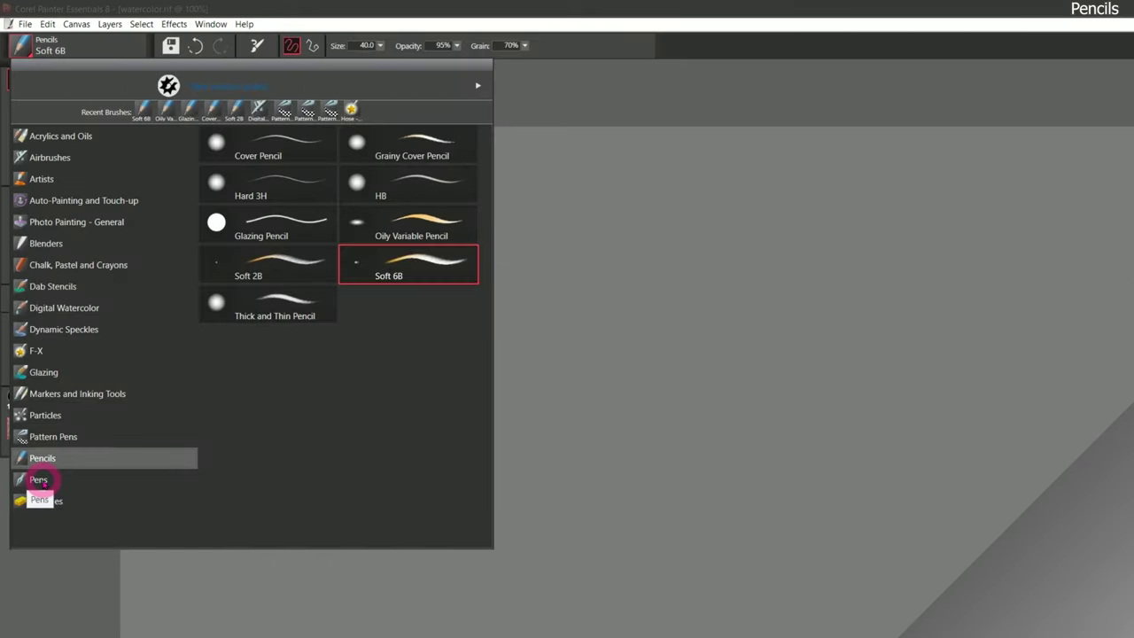
# Choose the Scratchboard Tool from the Pens category, draw a large circle and add a thick curved stroke at size 53.2.
pyautogui.click(44, 479)
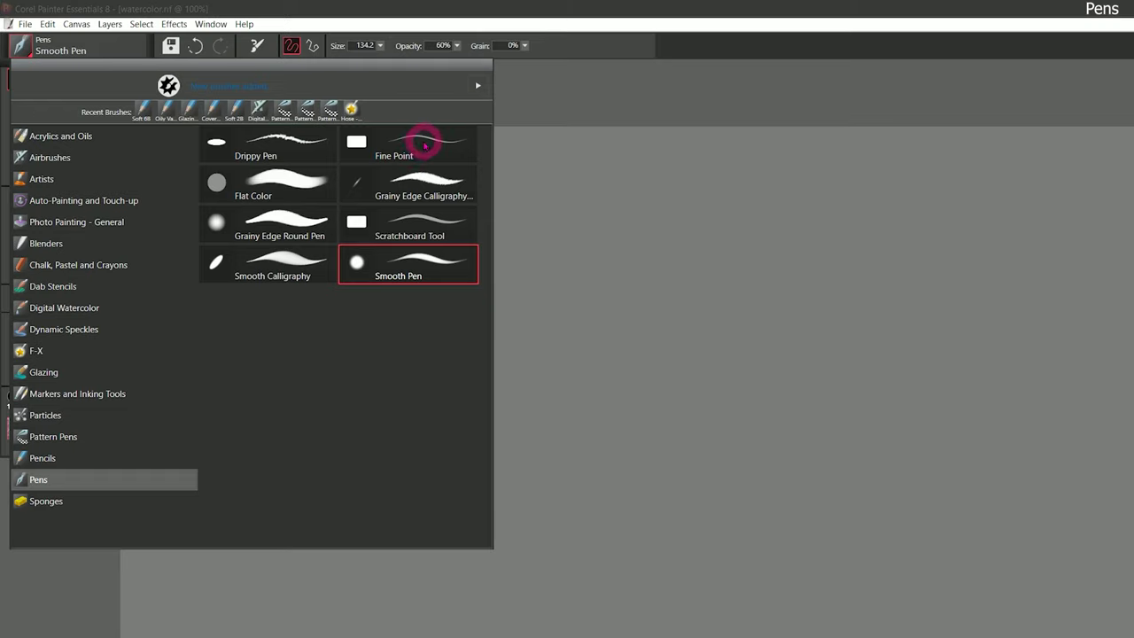
pyautogui.click(428, 224)
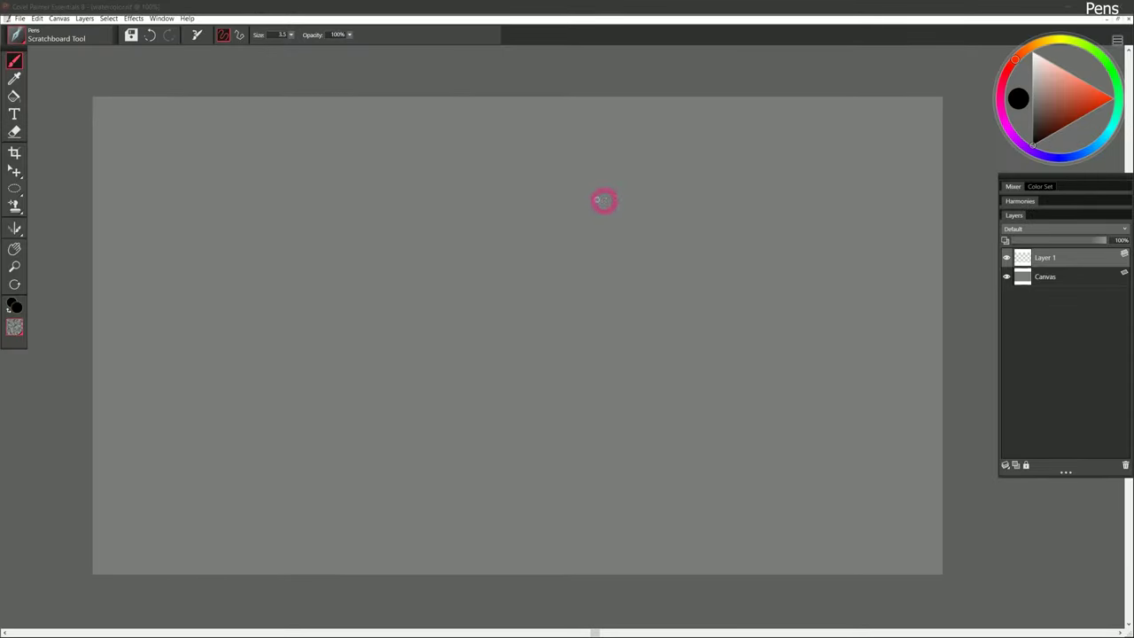
pyautogui.moveTo(441, 169)
pyautogui.mouseDown()
pyautogui.moveTo(293, 281)
pyautogui.moveTo(305, 478)
pyautogui.moveTo(515, 544)
pyautogui.moveTo(711, 336)
pyautogui.moveTo(583, 183)
pyautogui.moveTo(380, 186)
pyautogui.mouseUp()
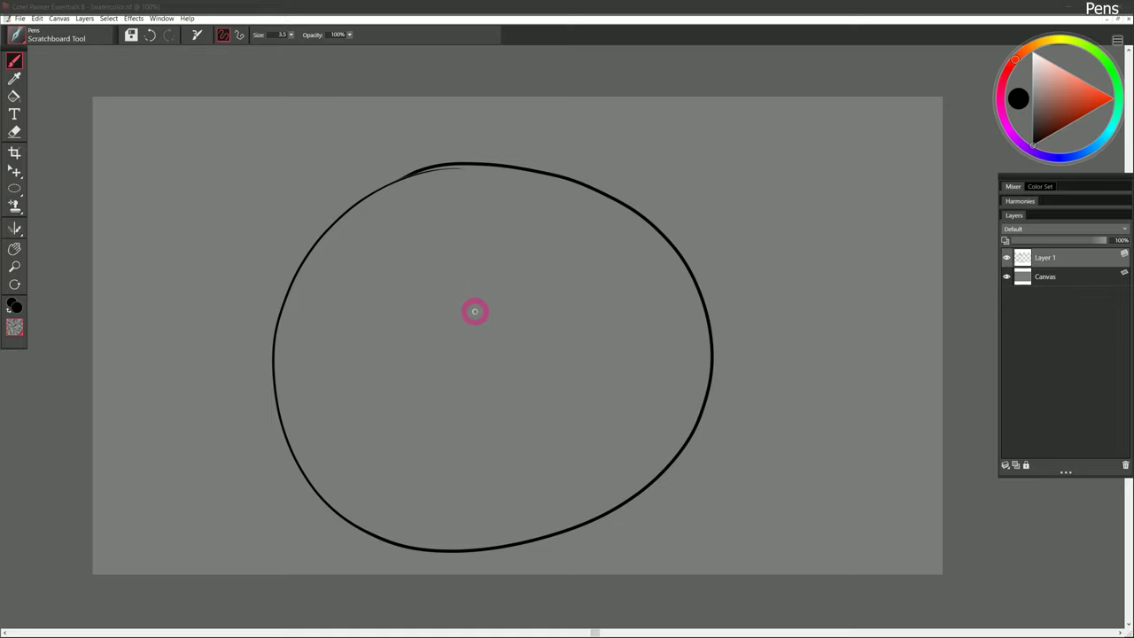
pyautogui.moveTo(326, 394)
pyautogui.mouseDown()
pyautogui.moveTo(411, 324)
pyautogui.moveTo(558, 259)
pyautogui.mouseUp()
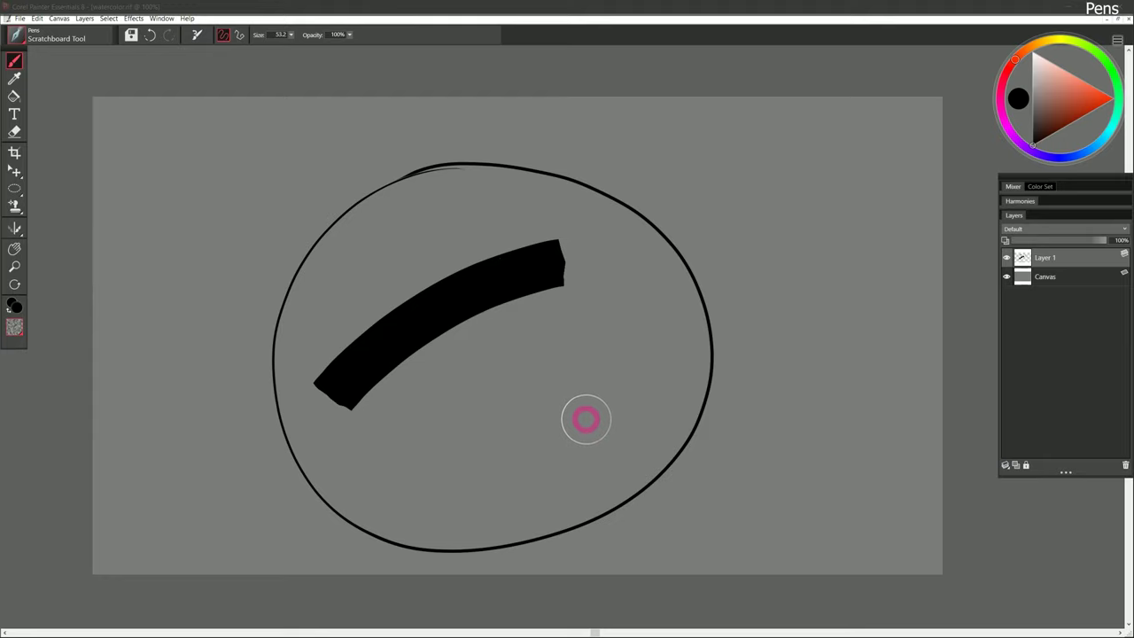
# Reduce the brush size to 6.3 and draw thin, tapered wavy lines below and above the thick stroke.
pyautogui.press('[')
pyautogui.press('[')
pyautogui.press('[')
pyautogui.press('[')
pyautogui.press('[')
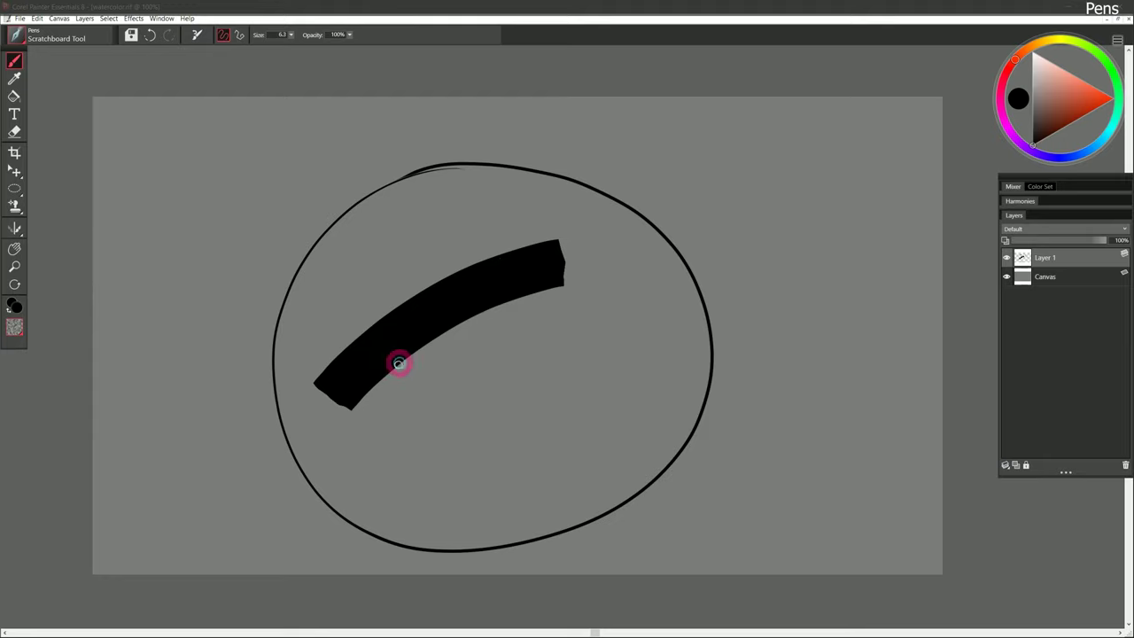
pyautogui.moveTo(452, 380); pyautogui.dragTo(574, 319)
pyautogui.moveTo(413, 427); pyautogui.dragTo(601, 358)
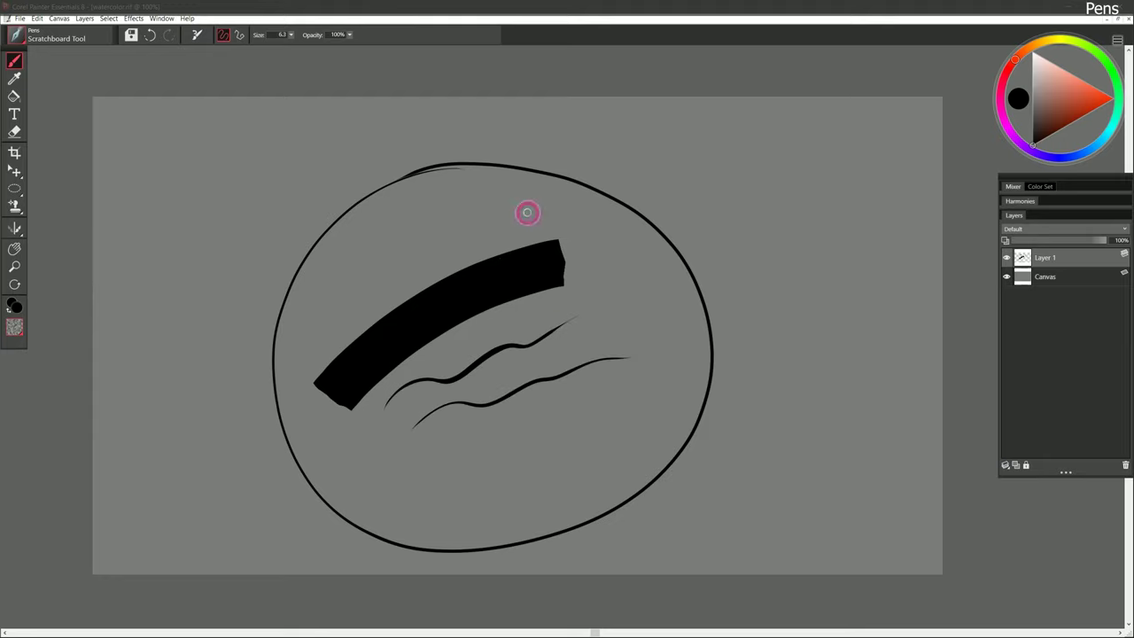
pyautogui.moveTo(542, 213)
pyautogui.mouseDown()
pyautogui.moveTo(416, 248)
pyautogui.moveTo(307, 334)
pyautogui.mouseUp()
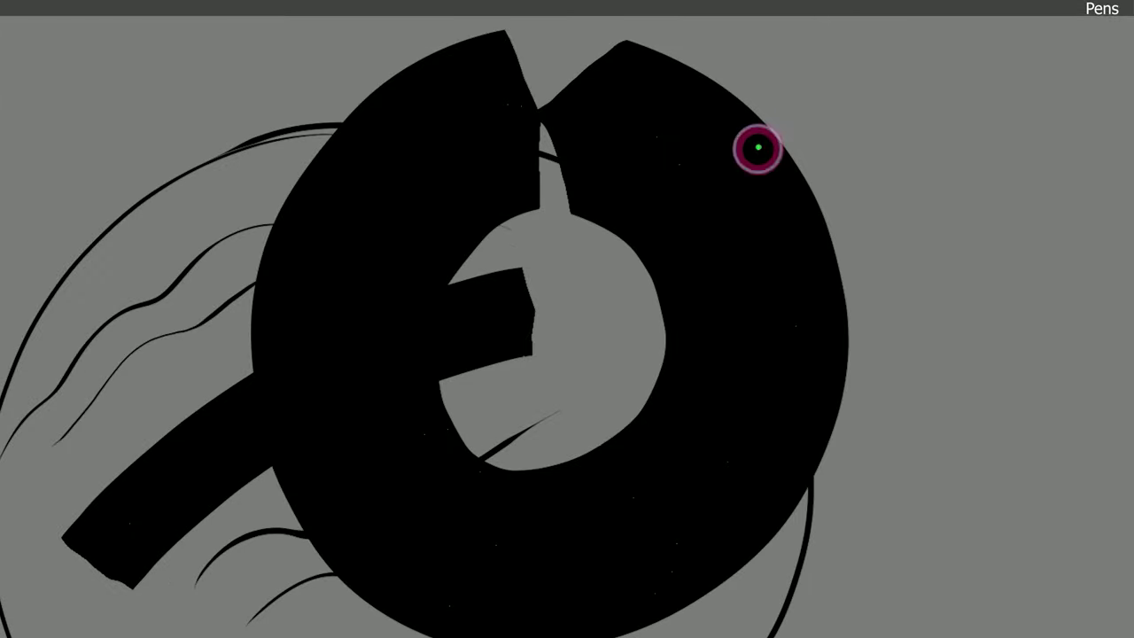
# Circle the tiny specks in the thick black ring in red and add thin black tapered strokes outside the large circle.
pyautogui.moveTo(638, 140)
pyautogui.mouseDown()
pyautogui.moveTo(694, 144)
pyautogui.moveTo(664, 163)
pyautogui.moveTo(700, 153)
pyautogui.mouseUp()
pyautogui.moveTo(736, 443); pyautogui.dragTo(747, 469)
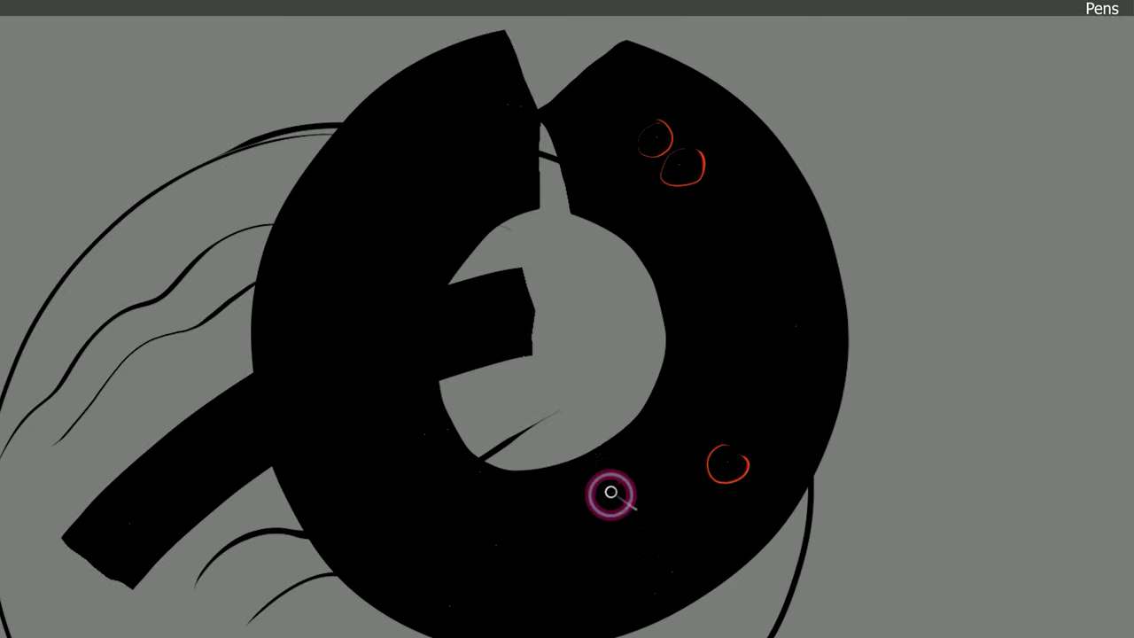
pyautogui.moveTo(611, 491); pyautogui.dragTo(620, 486)
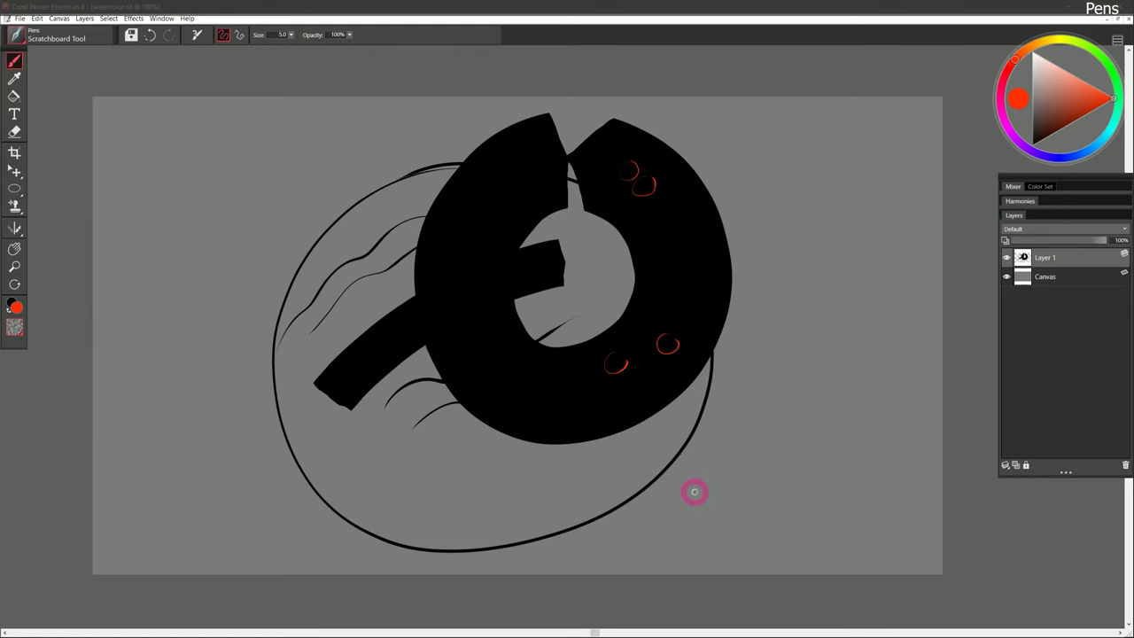
pyautogui.hotkey('shift', 's')
pyautogui.moveTo(346, 151); pyautogui.dragTo(252, 254)
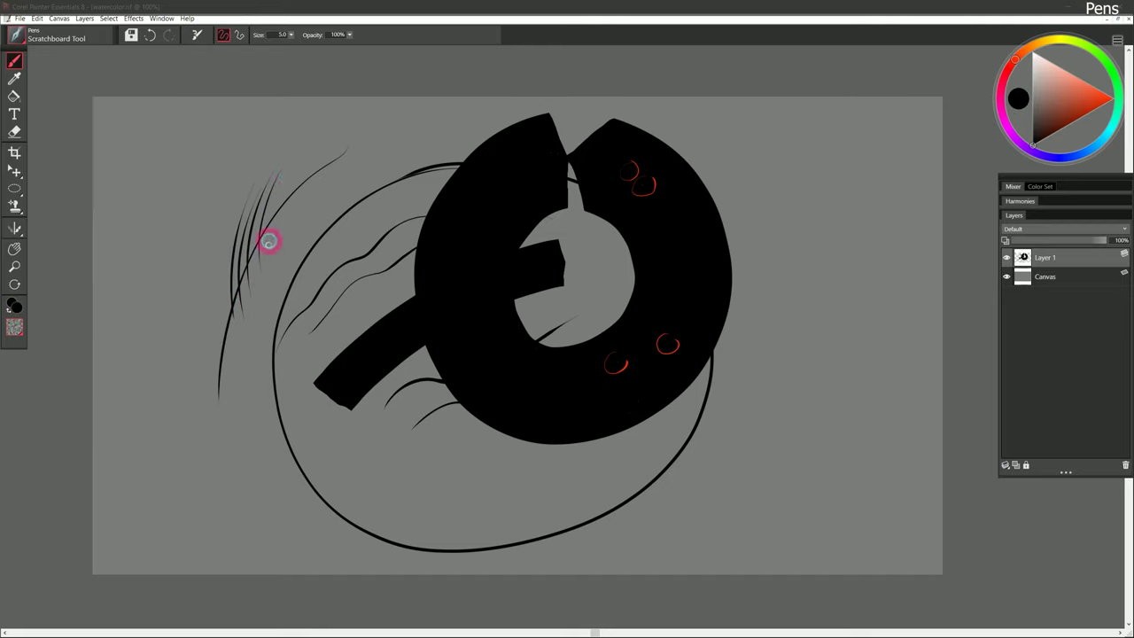
# Choose the Flat Color pen, paint a patch of overlapping black diagonal strokes and cover it with light red strokes.
pyautogui.click(129, 36)
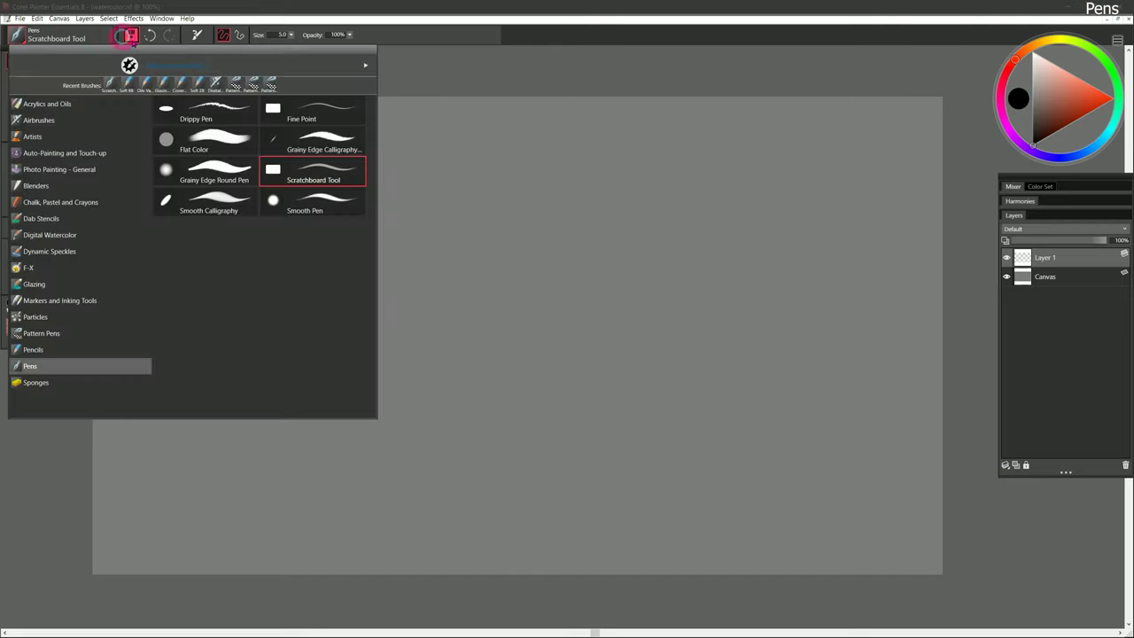
pyautogui.click(212, 145)
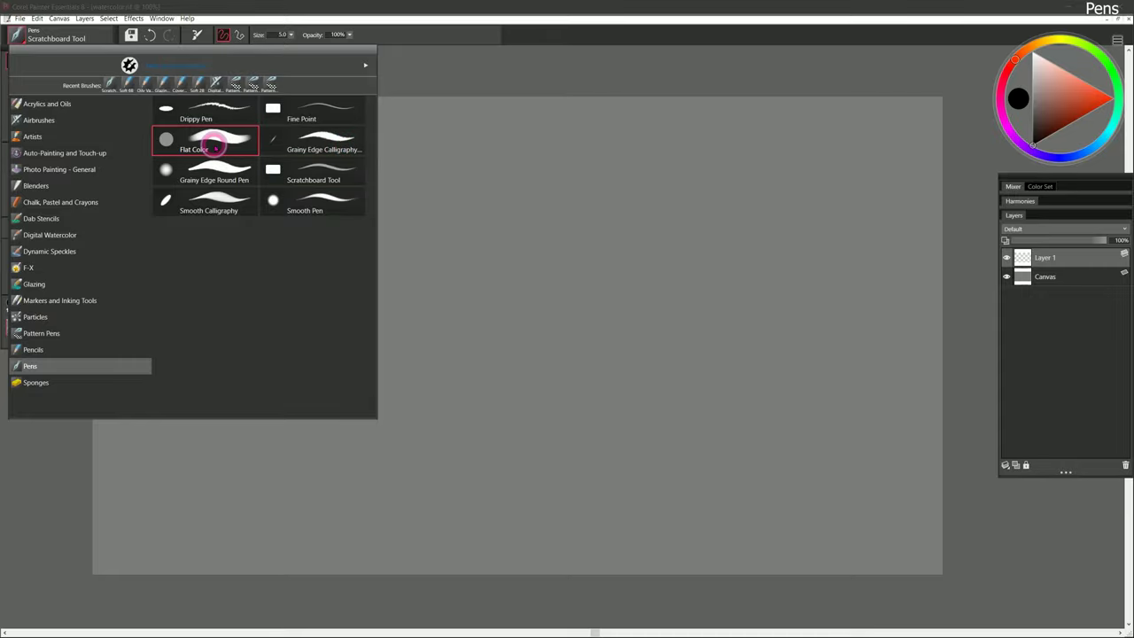
pyautogui.moveTo(367, 380); pyautogui.dragTo(522, 232)
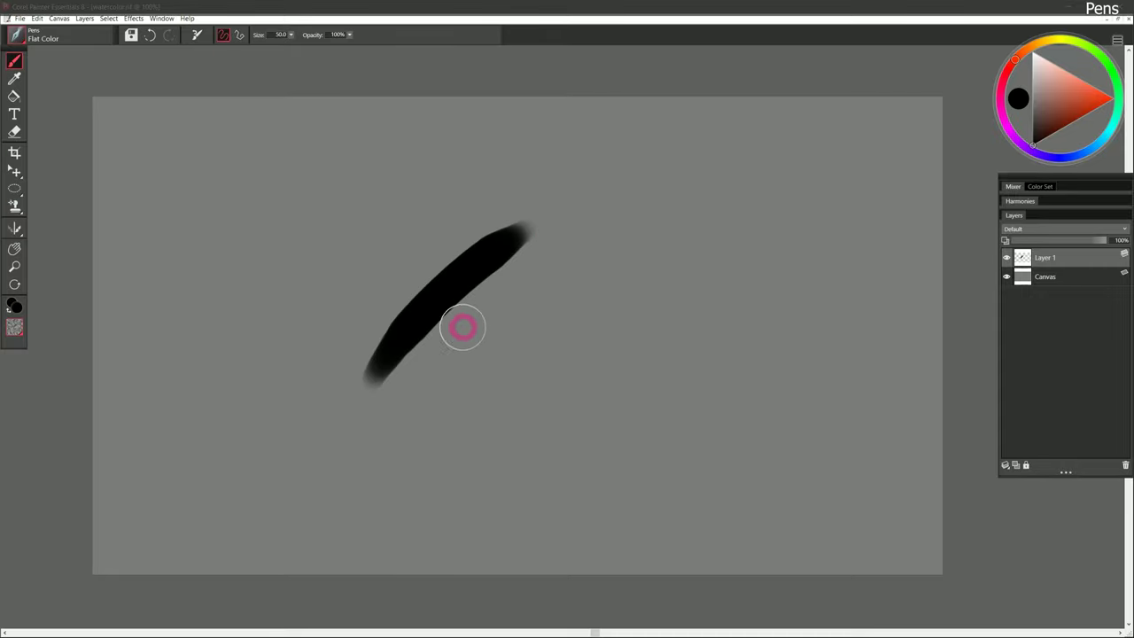
pyautogui.moveTo(385, 415); pyautogui.dragTo(595, 234)
pyautogui.moveTo(398, 435)
pyautogui.mouseDown()
pyautogui.moveTo(427, 395)
pyautogui.moveTo(567, 269)
pyautogui.mouseUp()
pyautogui.moveTo(399, 471)
pyautogui.mouseDown()
pyautogui.moveTo(625, 258)
pyautogui.moveTo(453, 415)
pyautogui.moveTo(492, 345)
pyautogui.moveTo(439, 377)
pyautogui.moveTo(493, 343)
pyautogui.moveTo(439, 366)
pyautogui.moveTo(489, 302)
pyautogui.moveTo(418, 351)
pyautogui.moveTo(482, 260)
pyautogui.moveTo(334, 382)
pyautogui.moveTo(297, 350)
pyautogui.mouseUp()
pyautogui.click(1068, 86)
pyautogui.moveTo(496, 238)
pyautogui.mouseDown()
pyautogui.moveTo(393, 349)
pyautogui.moveTo(481, 299)
pyautogui.moveTo(545, 303)
pyautogui.moveTo(423, 293)
pyautogui.moveTo(307, 345)
pyautogui.moveTo(455, 229)
pyautogui.mouseUp()
# Choose the Smooth Calligraphy pen and draw sample curved and lettering-like strokes on the canvas.
pyautogui.hotkey('ctrl', 'b')
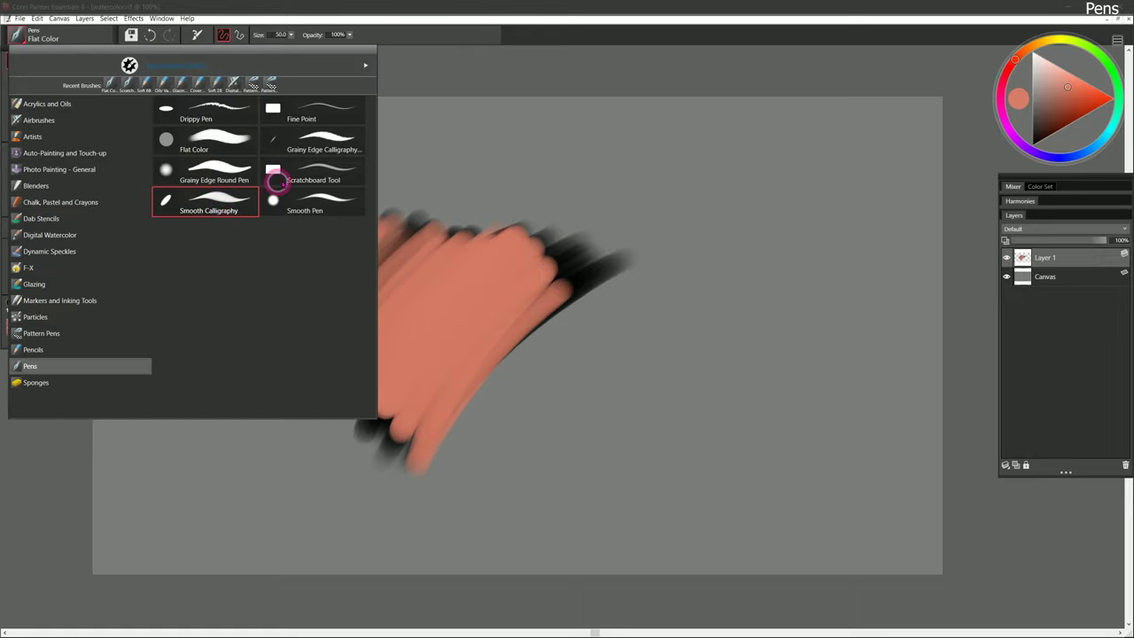
pyautogui.click(205, 202)
pyautogui.moveTo(615, 197)
pyautogui.mouseDown()
pyautogui.moveTo(682, 327)
pyautogui.moveTo(709, 336)
pyautogui.moveTo(745, 190)
pyautogui.moveTo(813, 363)
pyautogui.moveTo(559, 394)
pyautogui.mouseUp()
pyautogui.moveTo(629, 390); pyautogui.dragTo(815, 403)
pyautogui.moveTo(629, 434); pyautogui.dragTo(743, 430)
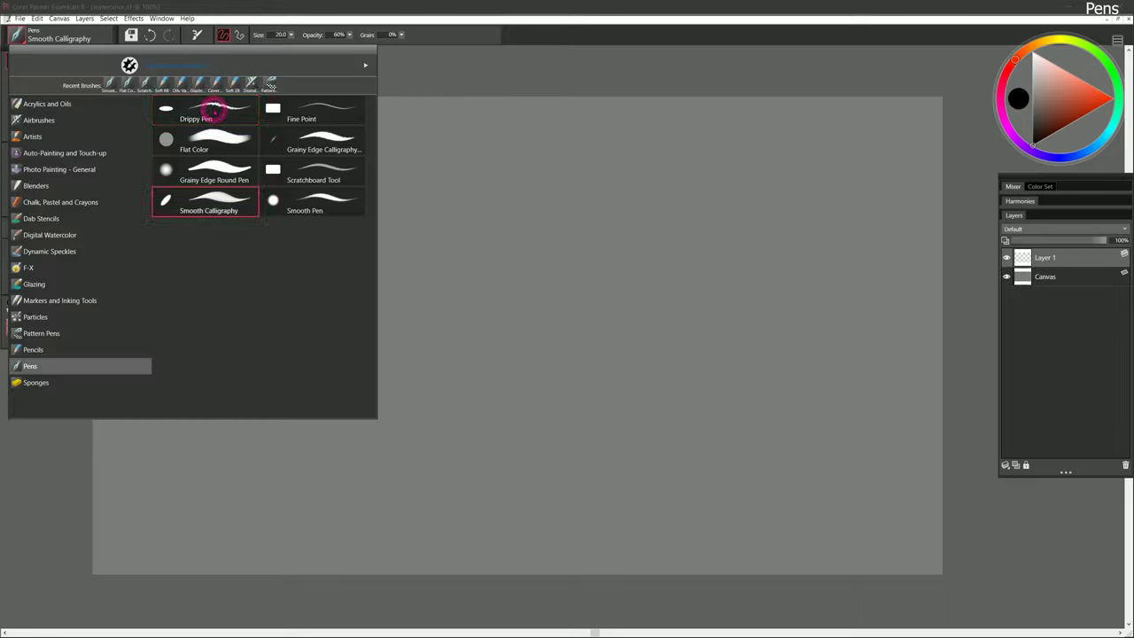
# Choose the Drippy Pen and draw sample curved lines across the middle of the canvas.
pyautogui.click(213, 110)
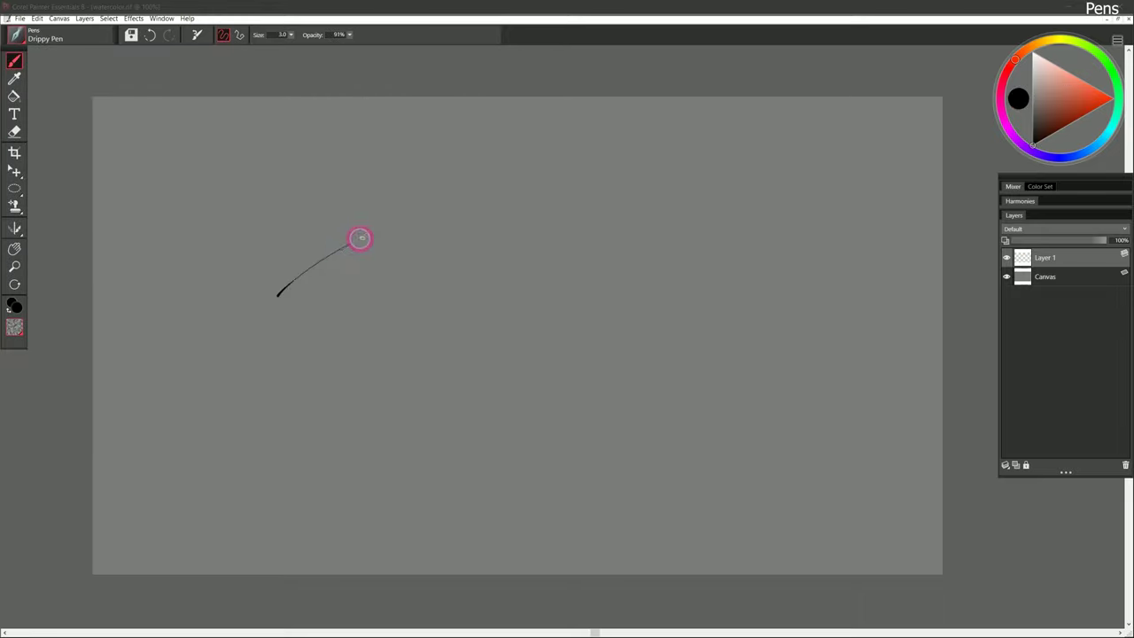
pyautogui.moveTo(285, 320); pyautogui.dragTo(532, 247)
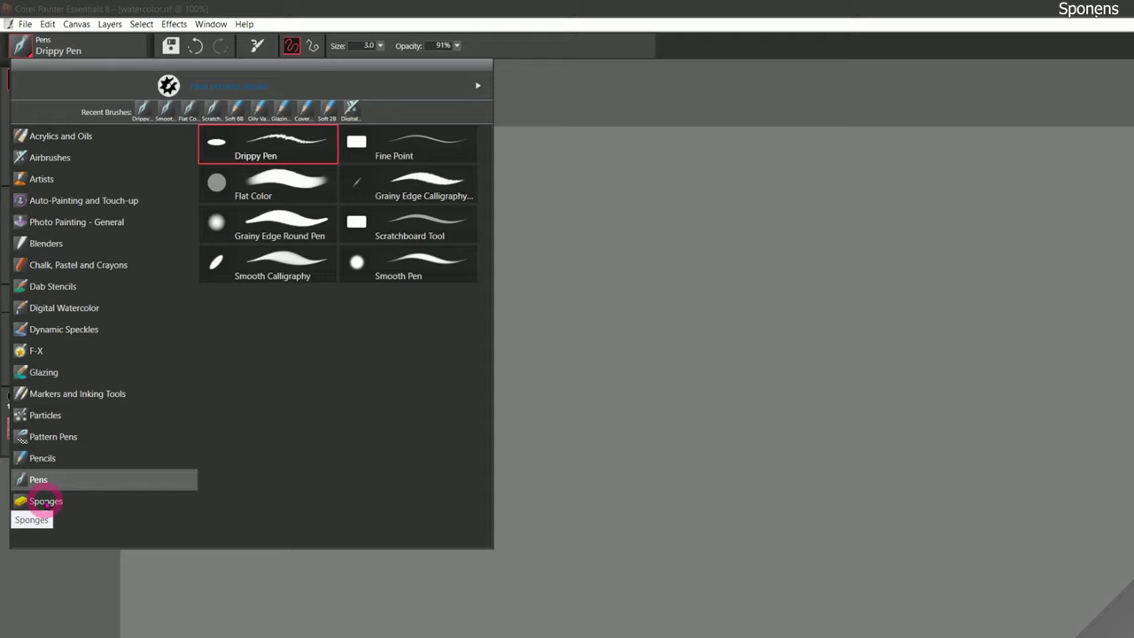
# Choose the Sponge brush from the Sponges category and stamp and drag black textured dabs across the canvas.
pyautogui.click(44, 499)
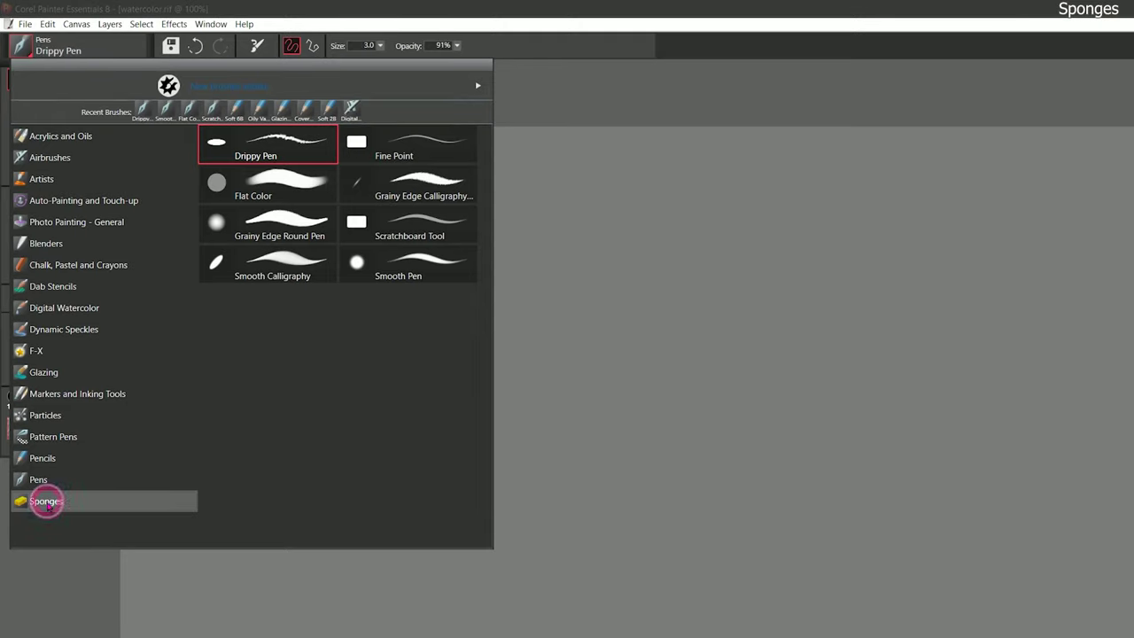
pyautogui.click(274, 227)
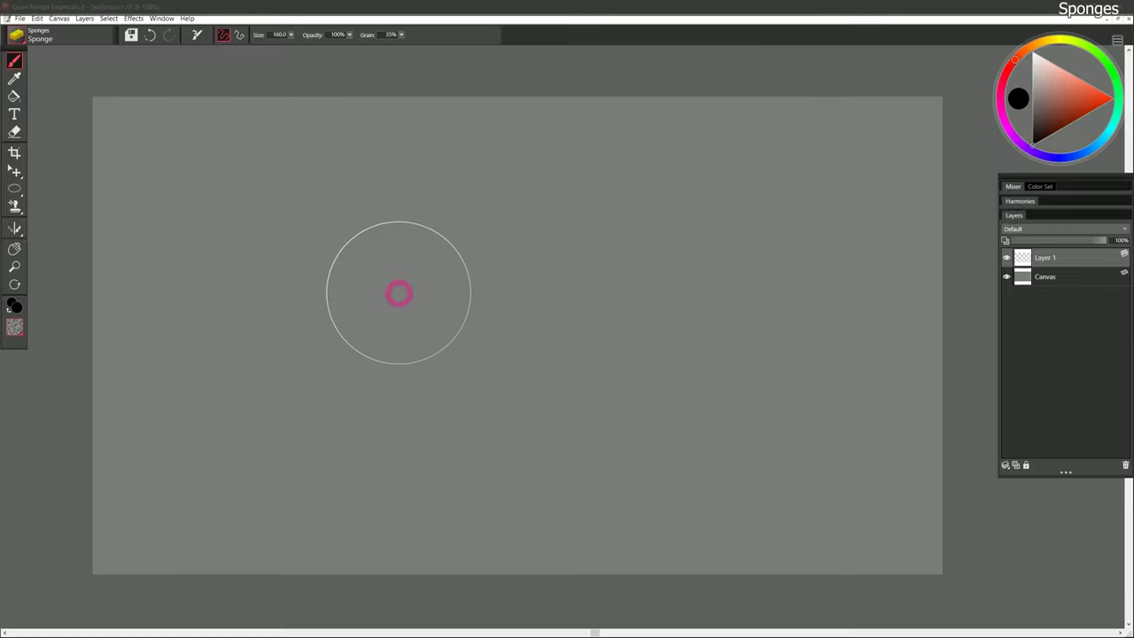
pyautogui.click(507, 375)
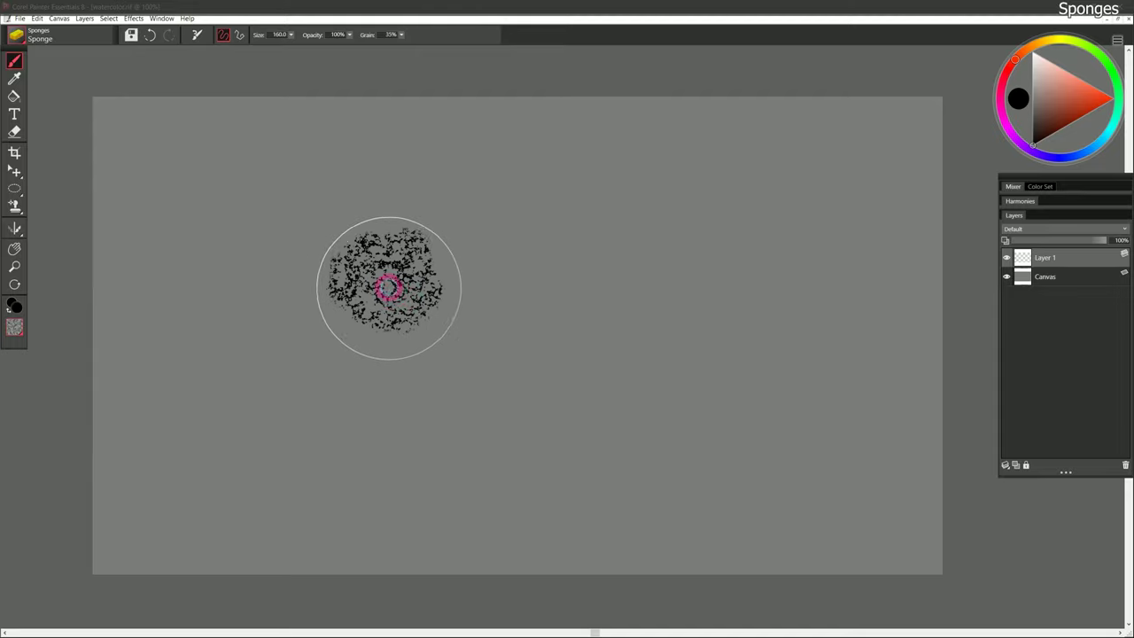
pyautogui.click(485, 261)
pyautogui.click(572, 265)
pyautogui.moveTo(644, 262)
pyautogui.mouseDown()
pyautogui.moveTo(706, 276)
pyautogui.moveTo(577, 299)
pyautogui.moveTo(498, 331)
pyautogui.moveTo(387, 326)
pyautogui.moveTo(462, 257)
pyautogui.moveTo(534, 248)
pyautogui.moveTo(561, 313)
pyautogui.moveTo(524, 359)
pyautogui.moveTo(613, 339)
pyautogui.moveTo(613, 242)
pyautogui.moveTo(641, 222)
pyautogui.moveTo(682, 292)
pyautogui.moveTo(609, 335)
pyautogui.moveTo(463, 240)
pyautogui.moveTo(400, 263)
pyautogui.moveTo(391, 360)
pyautogui.moveTo(539, 402)
pyautogui.mouseUp()
# Clear all the sponge marks from Layer 1.
pyautogui.hotkey('ctrl', 'a')
pyautogui.press('Delete')
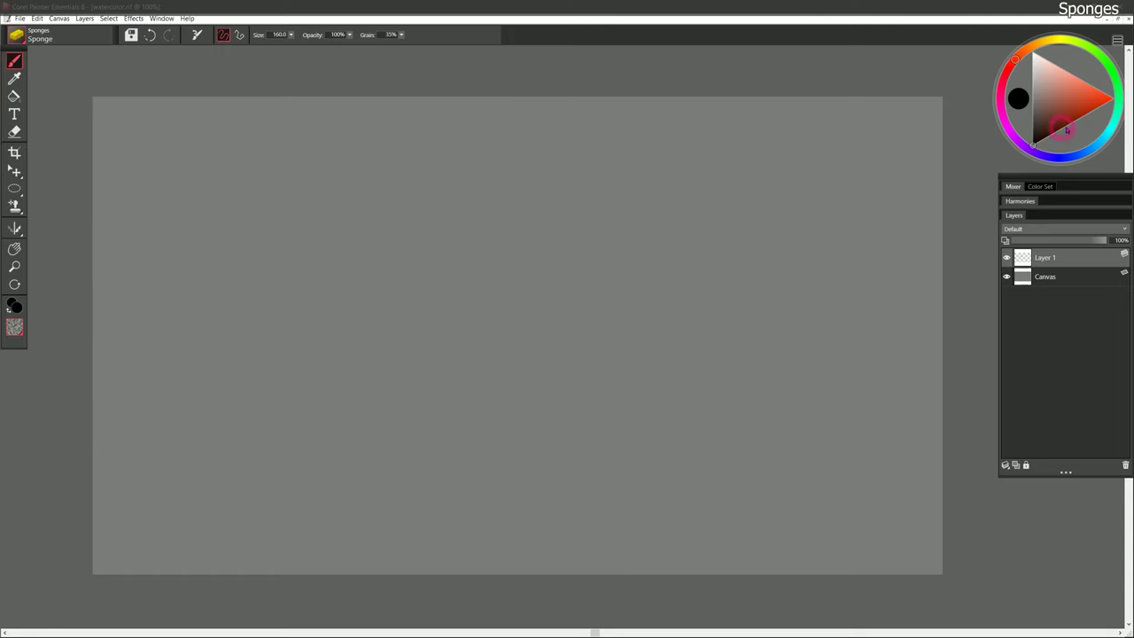
# Build up a foliage-like clump with the Sponge brush, layering dark green, medium green and light green dabs near the canvas centre.
pyautogui.click(1116, 81)
pyautogui.click(1049, 135)
pyautogui.moveTo(493, 330)
pyautogui.mouseDown()
pyautogui.moveTo(446, 347)
pyautogui.moveTo(532, 274)
pyautogui.moveTo(464, 293)
pyautogui.moveTo(527, 240)
pyautogui.moveTo(435, 362)
pyautogui.moveTo(634, 293)
pyautogui.mouseUp()
pyautogui.click(1059, 113)
pyautogui.moveTo(488, 215)
pyautogui.mouseDown()
pyautogui.moveTo(423, 286)
pyautogui.moveTo(523, 285)
pyautogui.moveTo(441, 229)
pyautogui.moveTo(448, 327)
pyautogui.mouseUp()
pyautogui.click(1076, 89)
pyautogui.click(1095, 50)
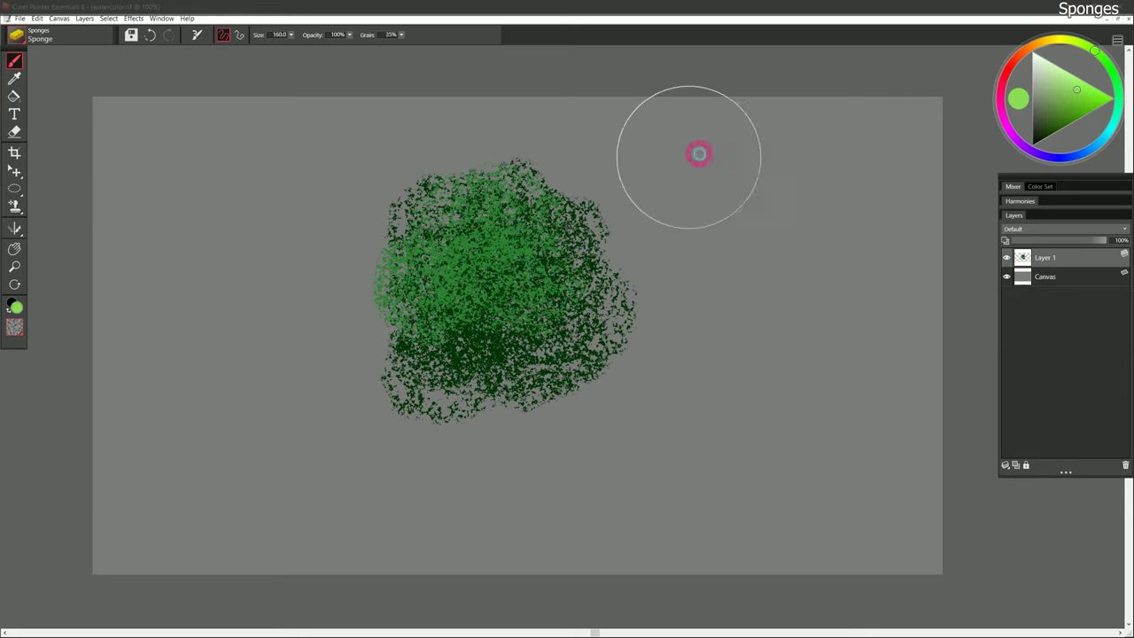
pyautogui.moveTo(477, 206)
pyautogui.mouseDown()
pyautogui.moveTo(416, 275)
pyautogui.moveTo(428, 316)
pyautogui.moveTo(521, 267)
pyautogui.moveTo(496, 319)
pyautogui.mouseUp()
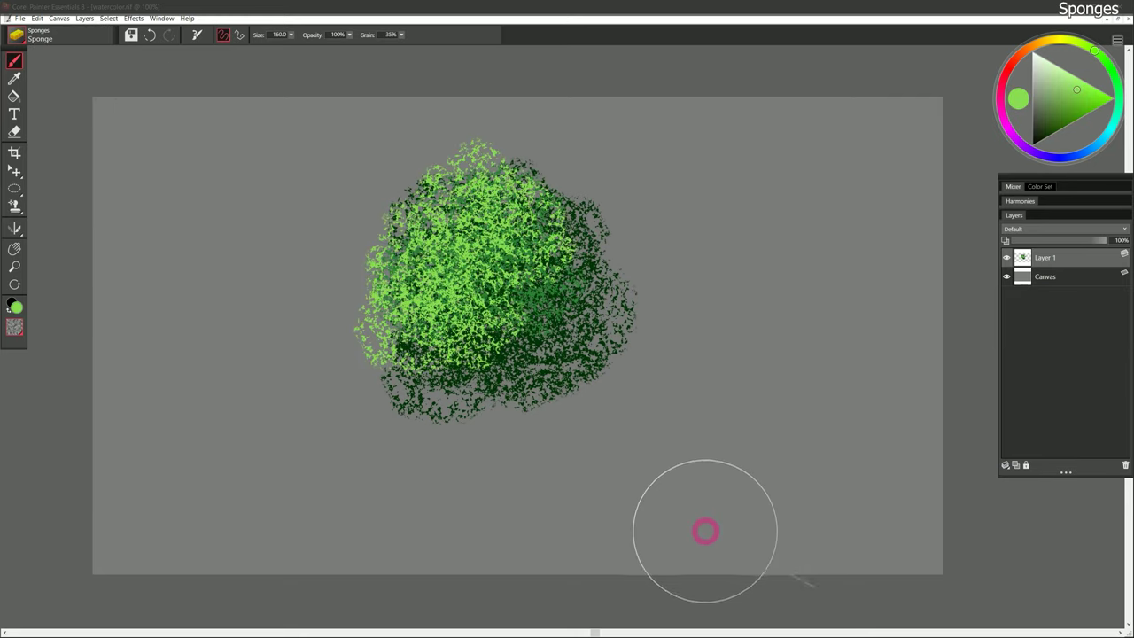
# Lower the Sponge brush opacity to 18% and dab muted orange over the green foliage clump.
pyautogui.click(349, 35)
pyautogui.moveTo(349, 45); pyautogui.dragTo(305, 45)
pyautogui.click(1021, 54)
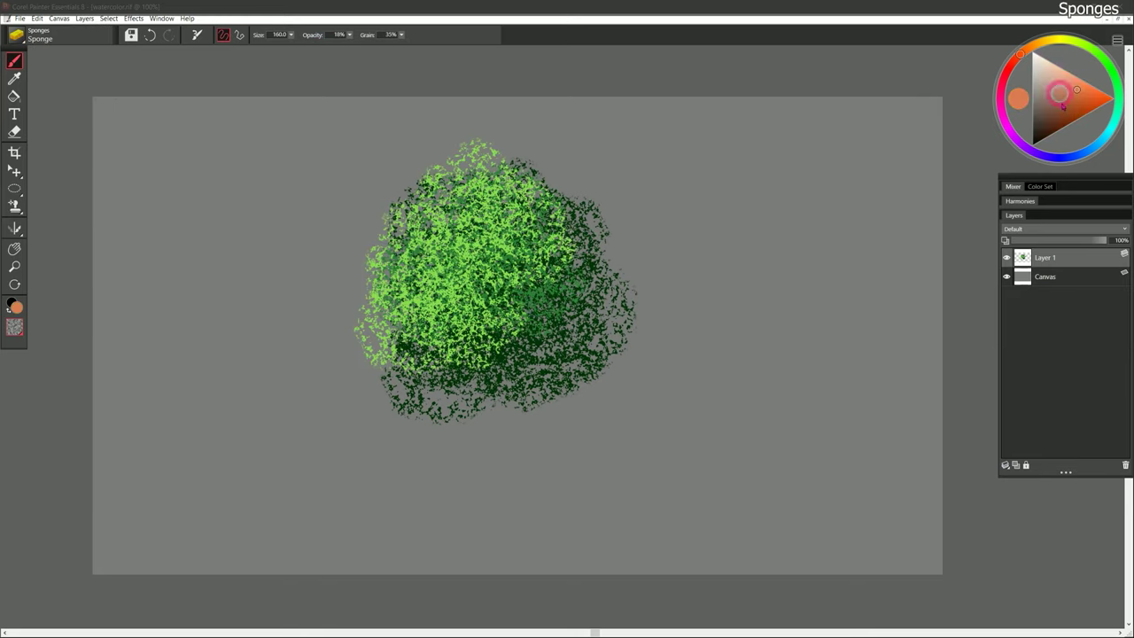
pyautogui.moveTo(483, 195)
pyautogui.mouseDown()
pyautogui.moveTo(478, 245)
pyautogui.moveTo(508, 306)
pyautogui.moveTo(444, 316)
pyautogui.moveTo(495, 236)
pyautogui.moveTo(538, 248)
pyautogui.moveTo(432, 362)
pyautogui.moveTo(564, 250)
pyautogui.mouseUp()
# Sponge dark brown texture beside the green clump at low opacity, and go over it again at 100% opacity.
pyautogui.click(1040, 136)
pyautogui.moveTo(780, 230)
pyautogui.mouseDown()
pyautogui.moveTo(699, 516)
pyautogui.moveTo(807, 429)
pyautogui.moveTo(789, 461)
pyautogui.mouseUp()
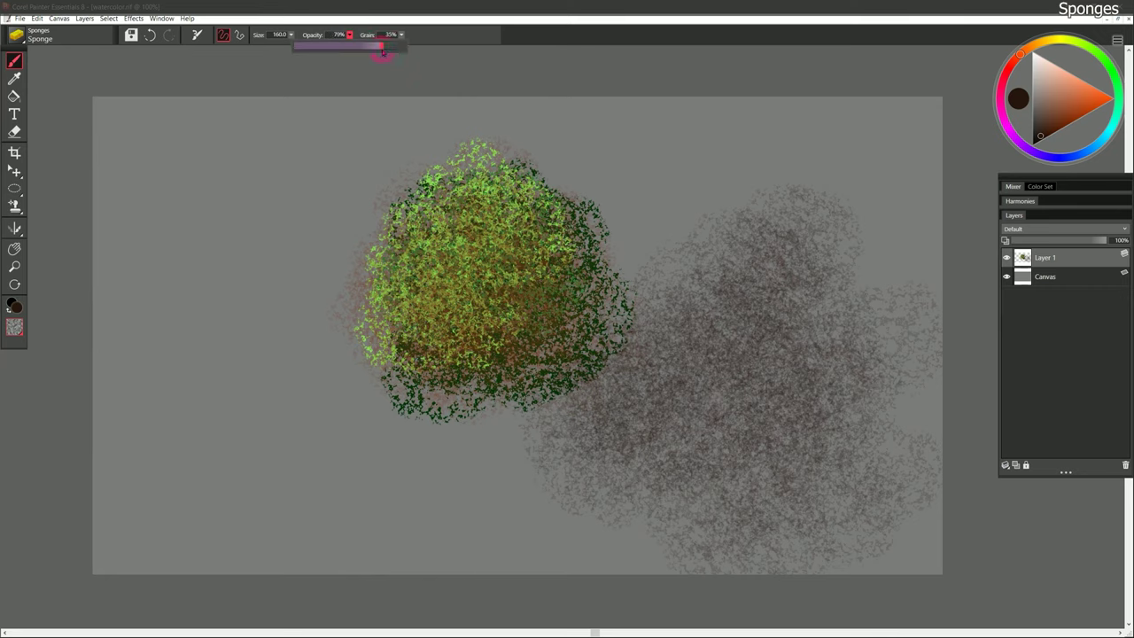
pyautogui.moveTo(382, 52); pyautogui.dragTo(406, 47)
pyautogui.moveTo(779, 238)
pyautogui.mouseDown()
pyautogui.moveTo(833, 289)
pyautogui.moveTo(664, 563)
pyautogui.moveTo(887, 603)
pyautogui.moveTo(758, 527)
pyautogui.mouseUp()
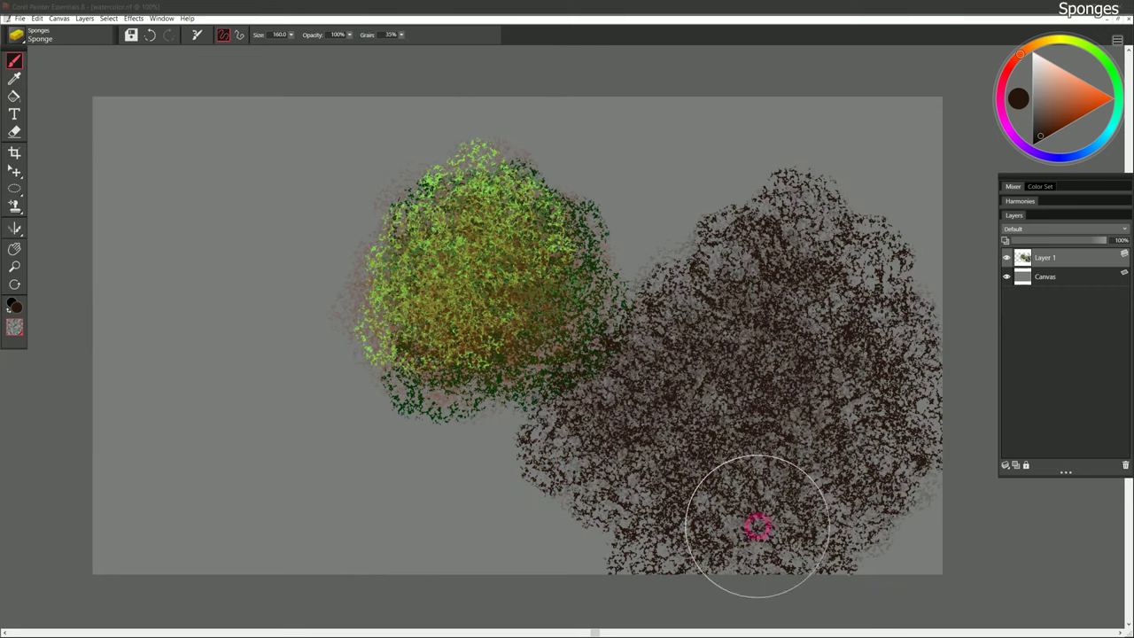
# Choose the Glazing Sponge from the Sponges category and paint sample dabs on the canvas.
pyautogui.click(88, 37)
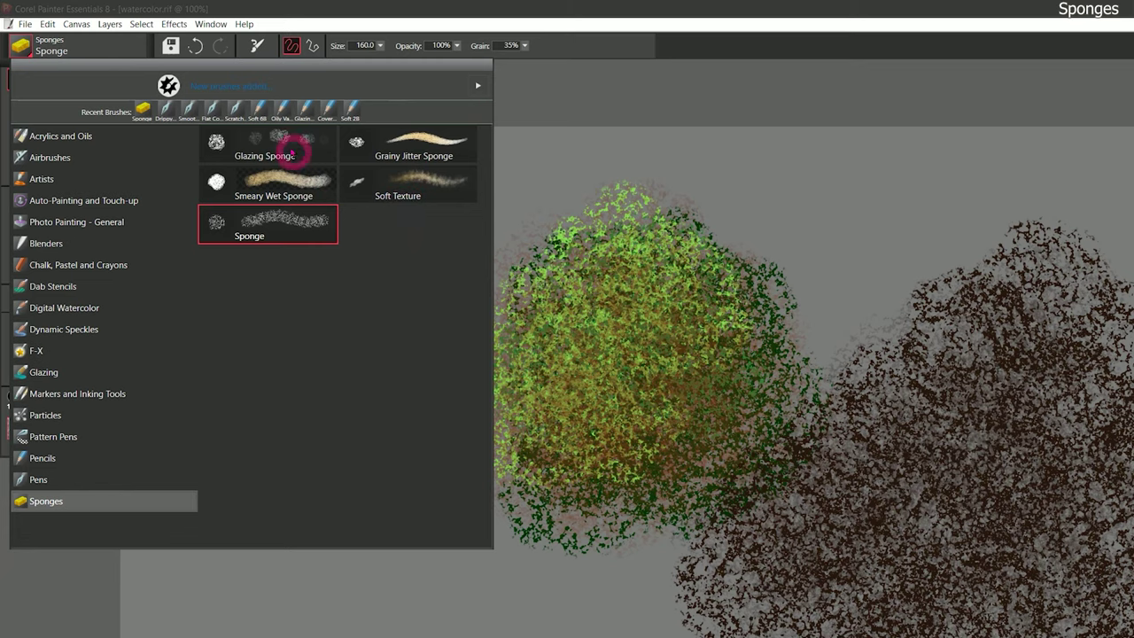
pyautogui.click(278, 139)
pyautogui.moveTo(377, 260)
pyautogui.mouseDown()
pyautogui.moveTo(245, 467)
pyautogui.moveTo(301, 447)
pyautogui.moveTo(322, 570)
pyautogui.moveTo(393, 285)
pyautogui.moveTo(317, 356)
pyautogui.moveTo(393, 365)
pyautogui.moveTo(386, 495)
pyautogui.moveTo(357, 319)
pyautogui.moveTo(385, 332)
pyautogui.mouseUp()
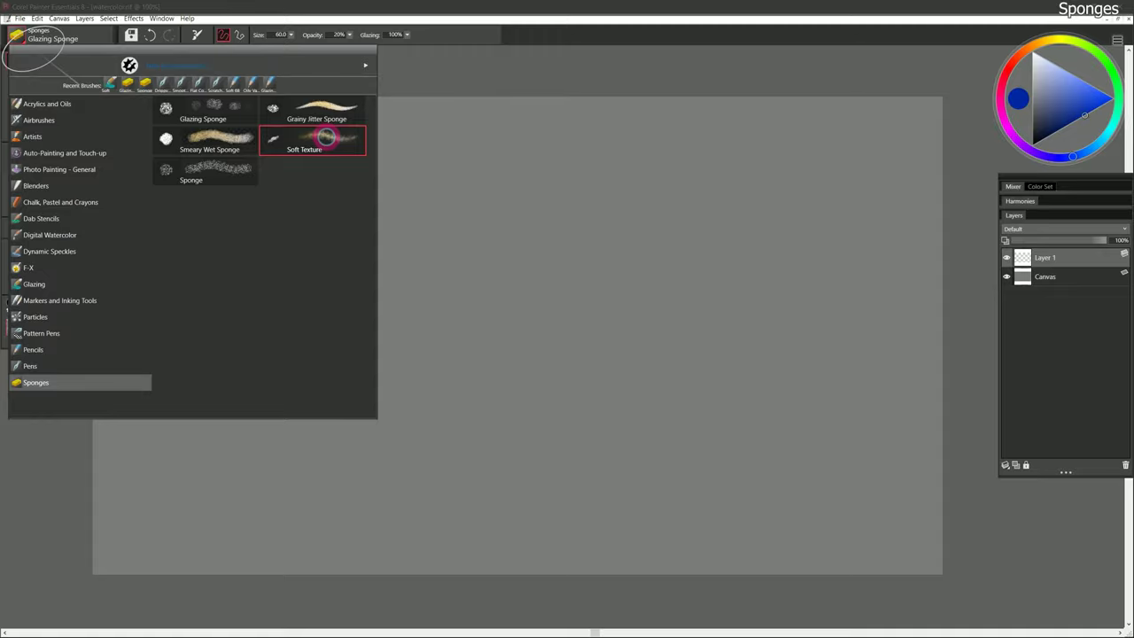
# Paint dark blue sample strokes with the Soft Texture sponge, first with its current dab stencil and again with the dotted flow map texture.
pyautogui.click(327, 137)
pyautogui.moveTo(346, 186)
pyautogui.mouseDown()
pyautogui.moveTo(269, 306)
pyautogui.moveTo(273, 368)
pyautogui.moveTo(354, 262)
pyautogui.moveTo(386, 259)
pyautogui.moveTo(380, 400)
pyautogui.moveTo(408, 397)
pyautogui.moveTo(438, 368)
pyautogui.moveTo(484, 367)
pyautogui.moveTo(542, 396)
pyautogui.mouseUp()
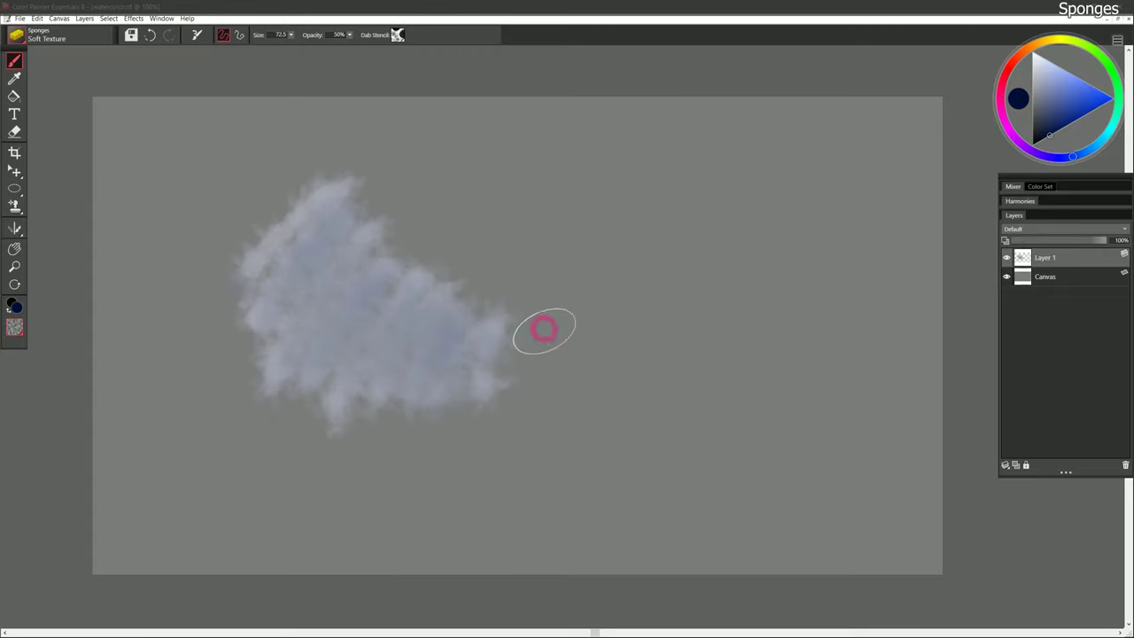
pyautogui.click(398, 34)
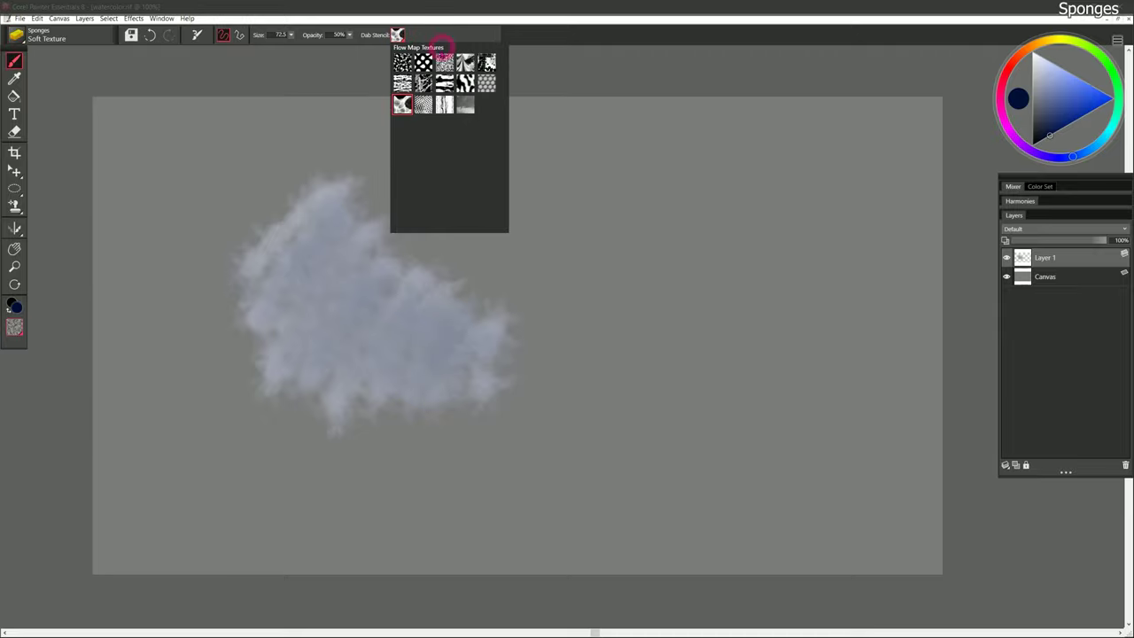
pyautogui.click(423, 61)
pyautogui.moveTo(471, 228)
pyautogui.mouseDown()
pyautogui.moveTo(538, 189)
pyautogui.moveTo(552, 206)
pyautogui.moveTo(589, 203)
pyautogui.moveTo(619, 230)
pyautogui.moveTo(606, 253)
pyautogui.moveTo(637, 153)
pyautogui.moveTo(639, 288)
pyautogui.moveTo(666, 326)
pyautogui.moveTo(630, 244)
pyautogui.moveTo(606, 266)
pyautogui.moveTo(626, 285)
pyautogui.moveTo(601, 369)
pyautogui.moveTo(659, 343)
pyautogui.moveTo(591, 306)
pyautogui.moveTo(593, 240)
pyautogui.moveTo(557, 299)
pyautogui.moveTo(585, 357)
pyautogui.moveTo(639, 366)
pyautogui.moveTo(633, 437)
pyautogui.moveTo(689, 435)
pyautogui.mouseUp()
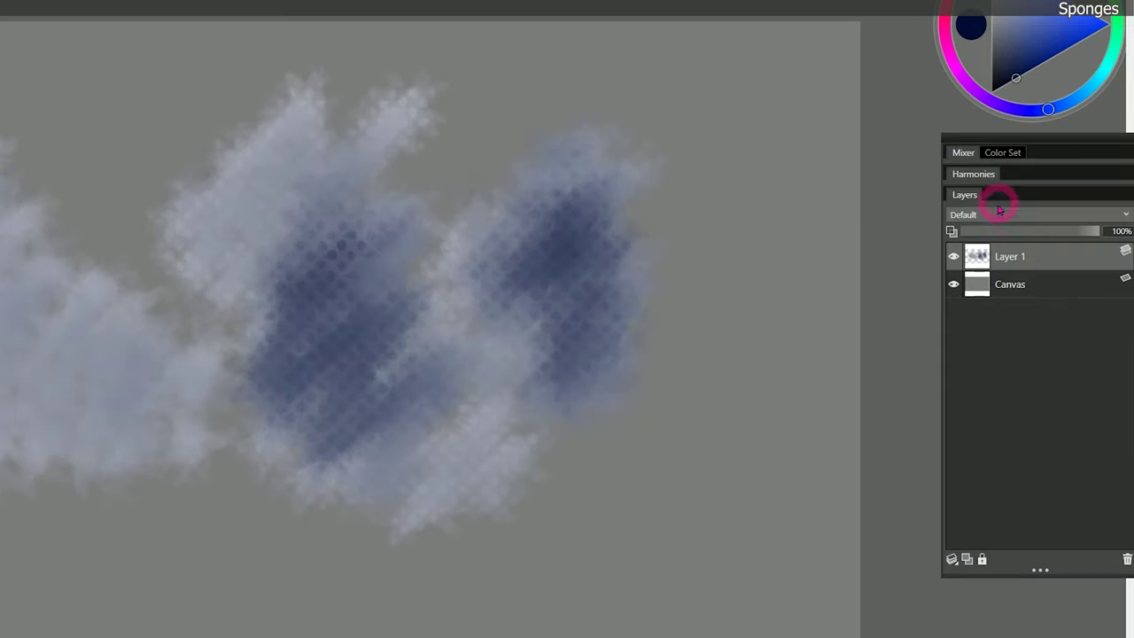
# Try out different composite methods on Layer 1, ending with Multiply.
pyautogui.click(1036, 231)
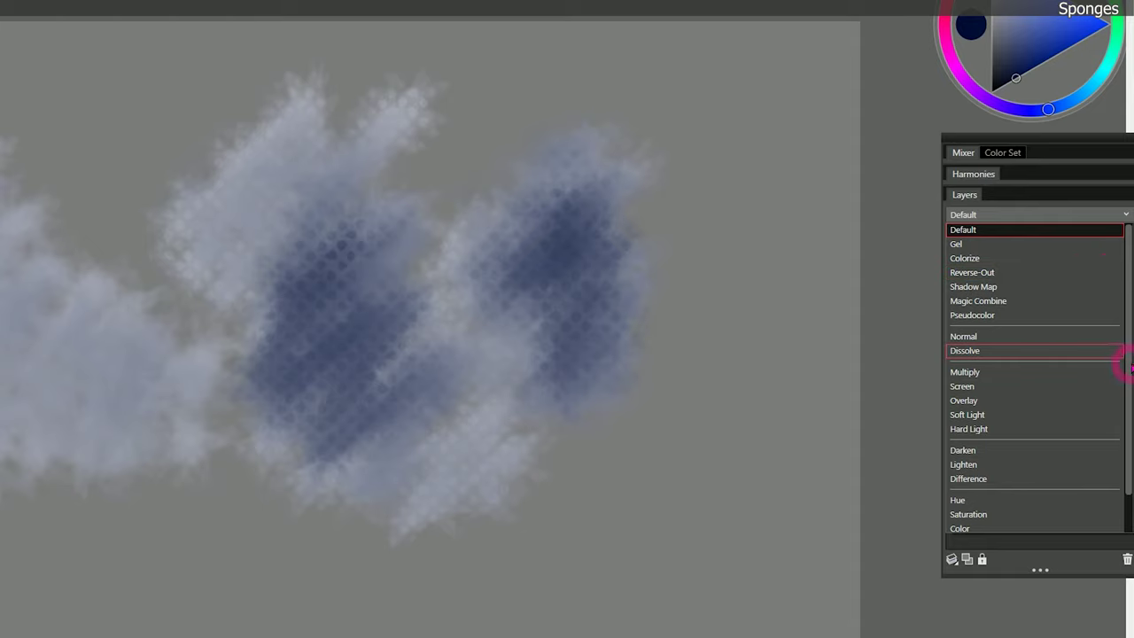
pyautogui.moveTo(1122, 357); pyautogui.dragTo(1122, 392)
pyautogui.click(971, 529)
pyautogui.click(1037, 215)
pyautogui.click(980, 332)
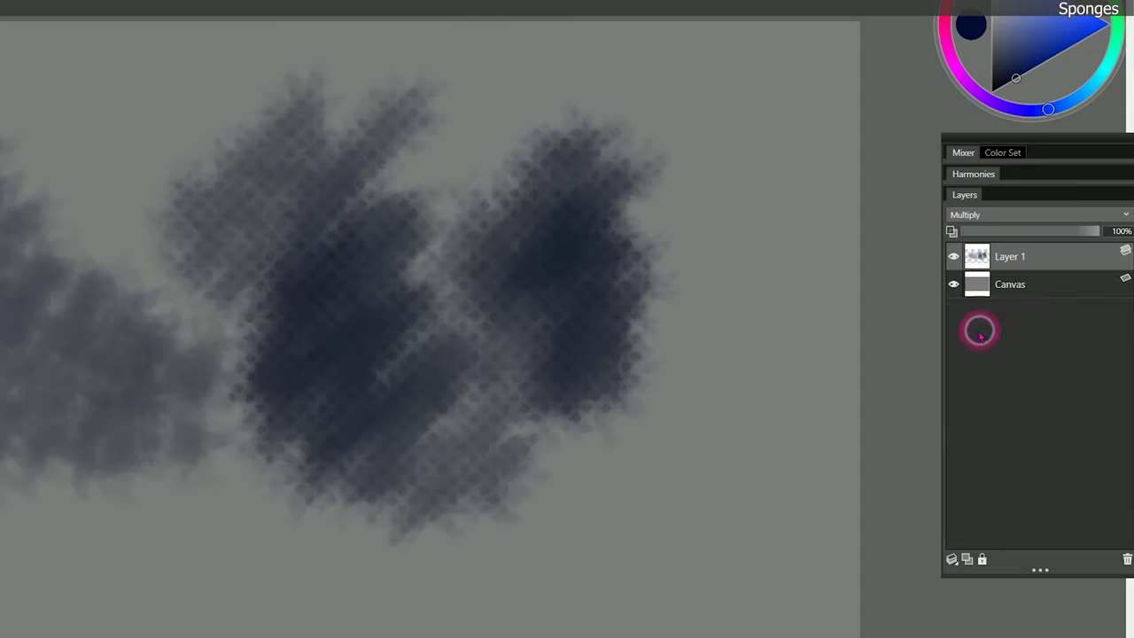
# Switch Layer 1's composite method to Gel, and change it to GelCover.
pyautogui.click(999, 215)
pyautogui.click(978, 217)
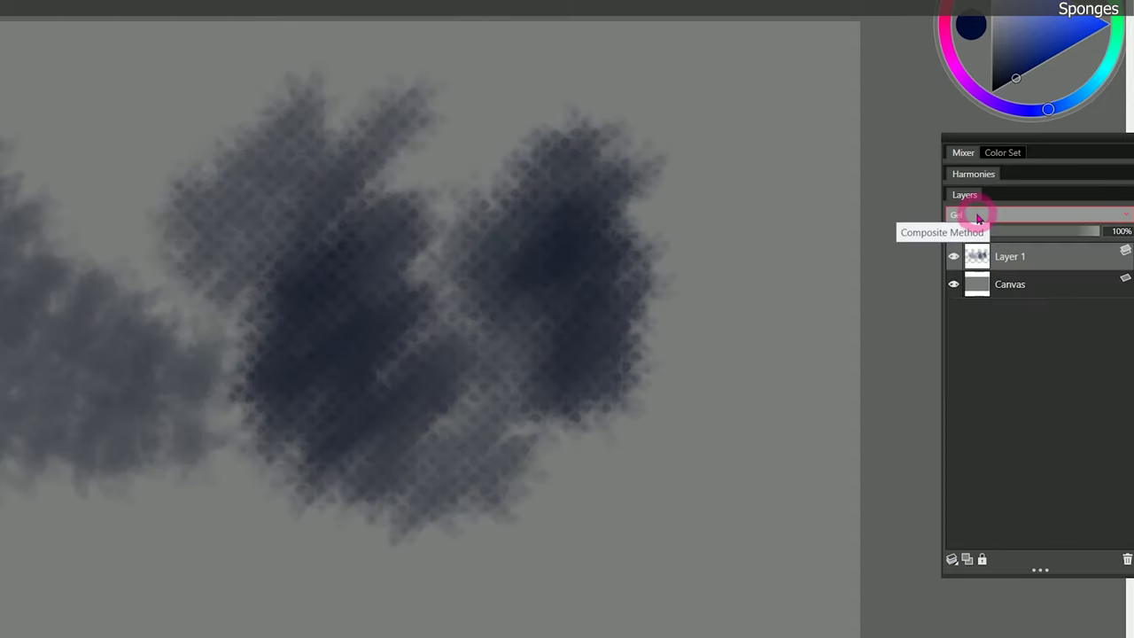
pyautogui.click(978, 219)
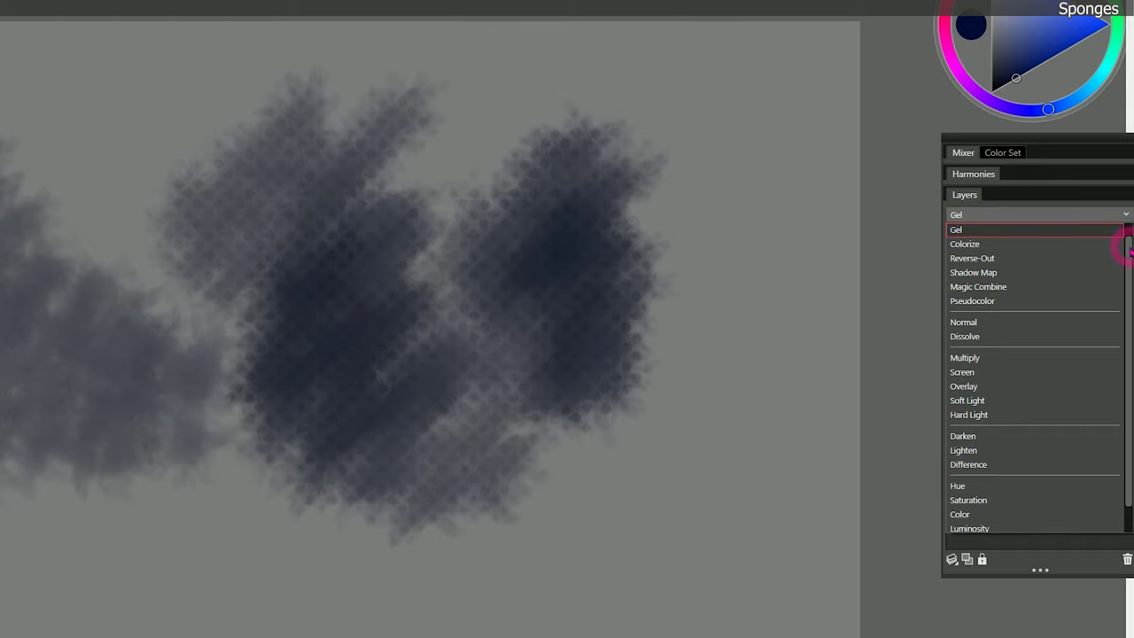
pyautogui.scroll(-1, 1127, 251)
pyautogui.click(995, 218)
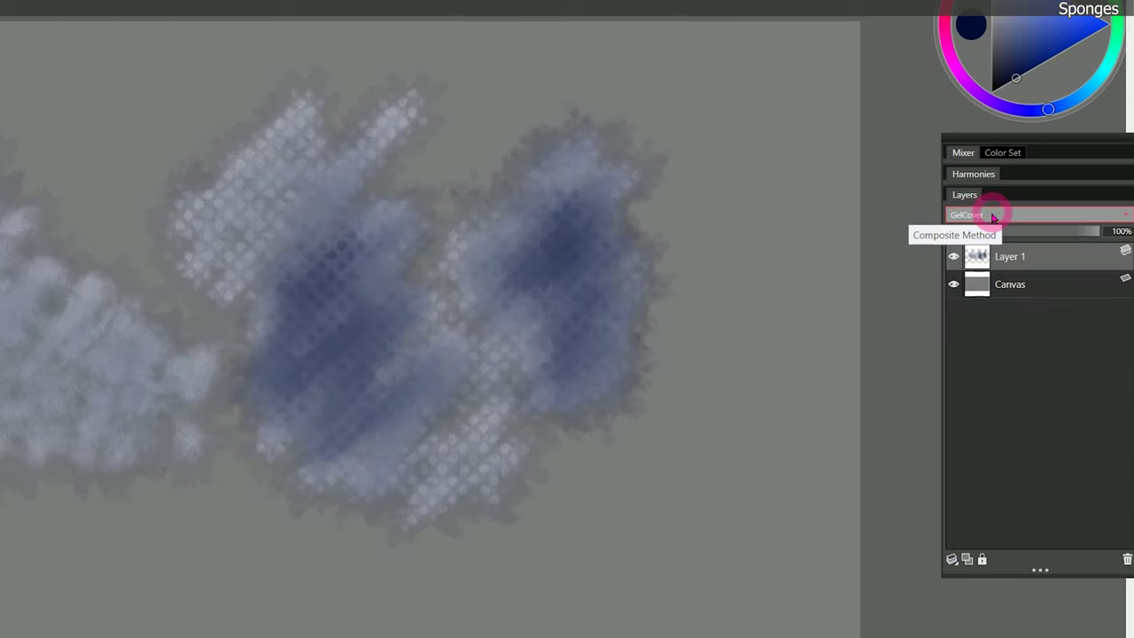